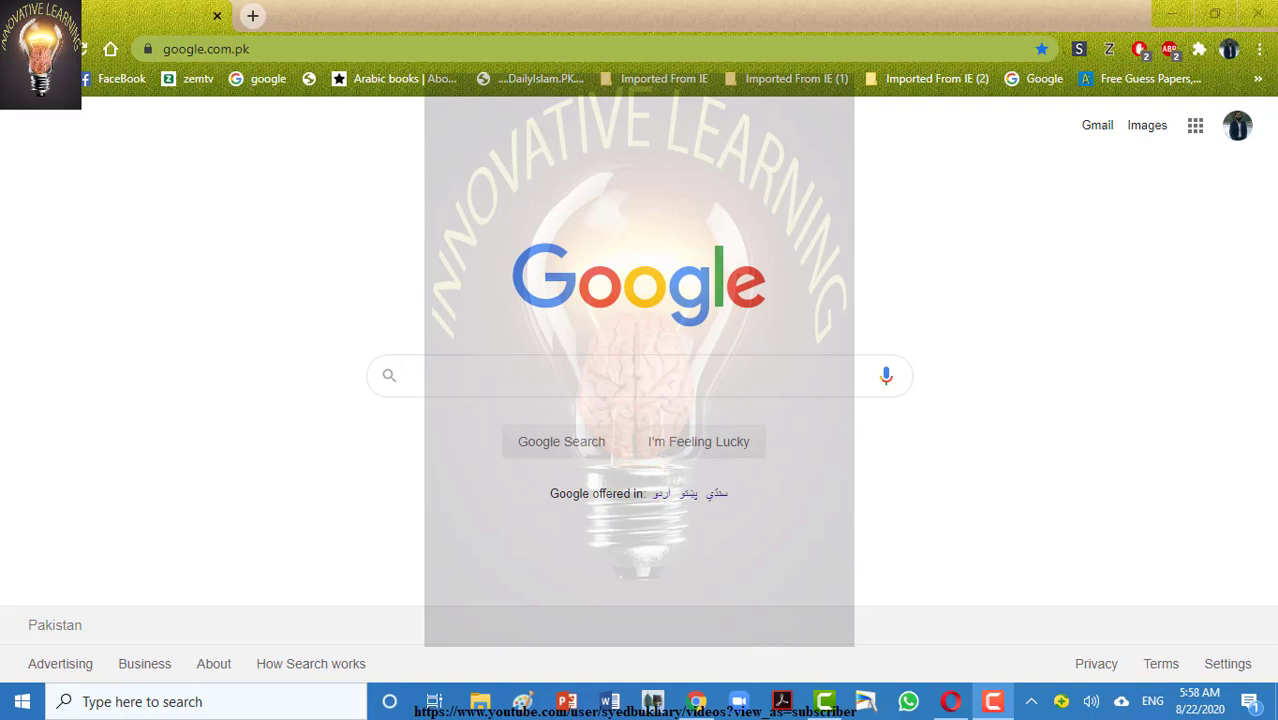
Search Google for 'aiou' and open the Allama Iqbal Open University website (aiou.edu.pk).
left_click(696, 371)
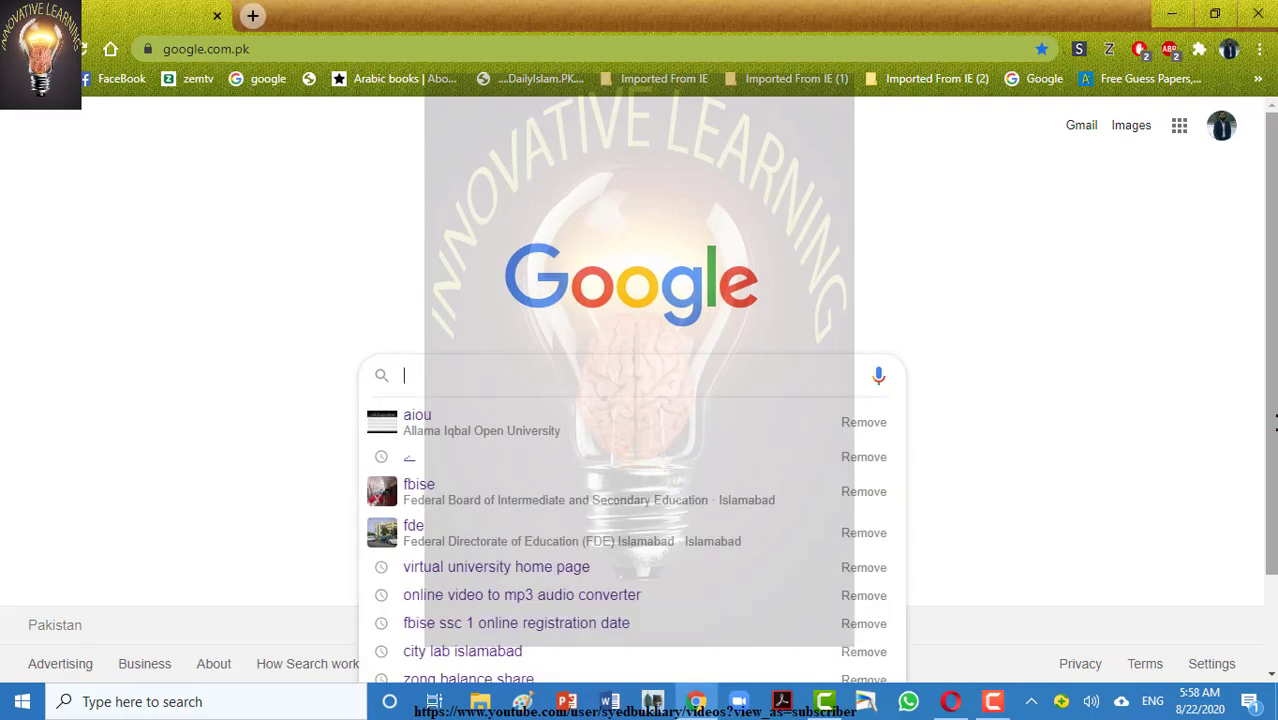
type("ai")
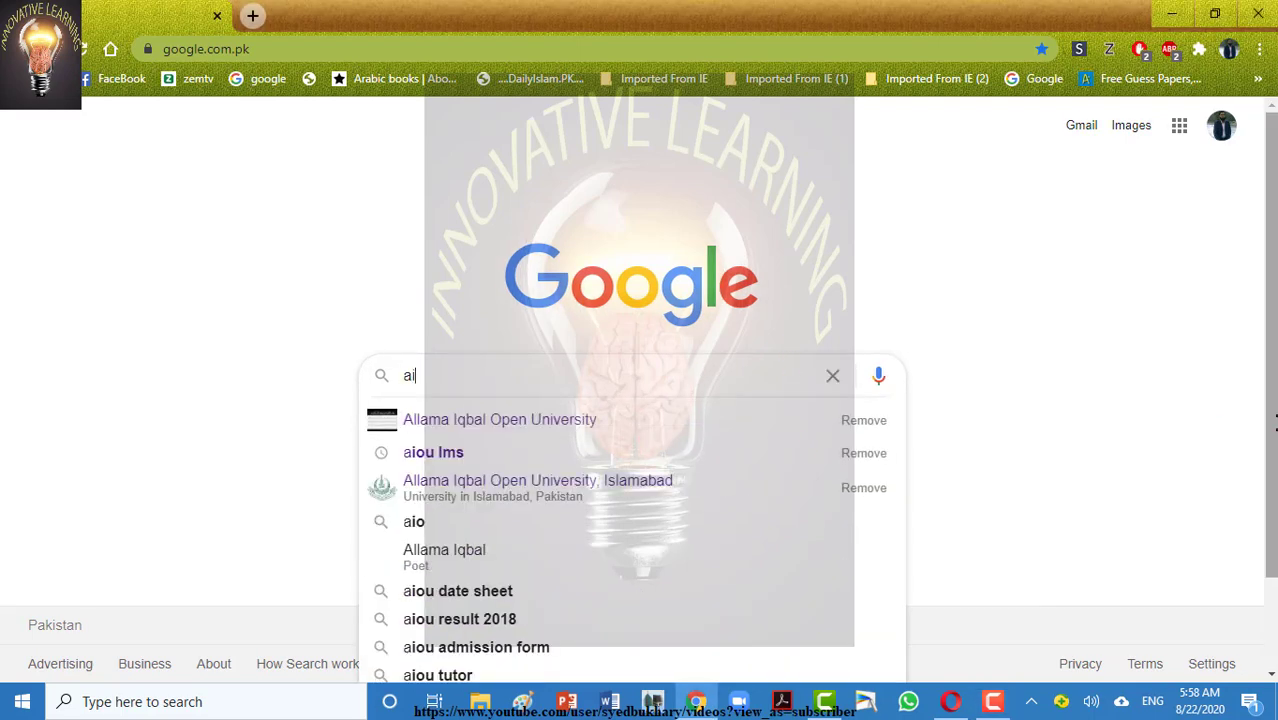
type("ou")
key("Return")
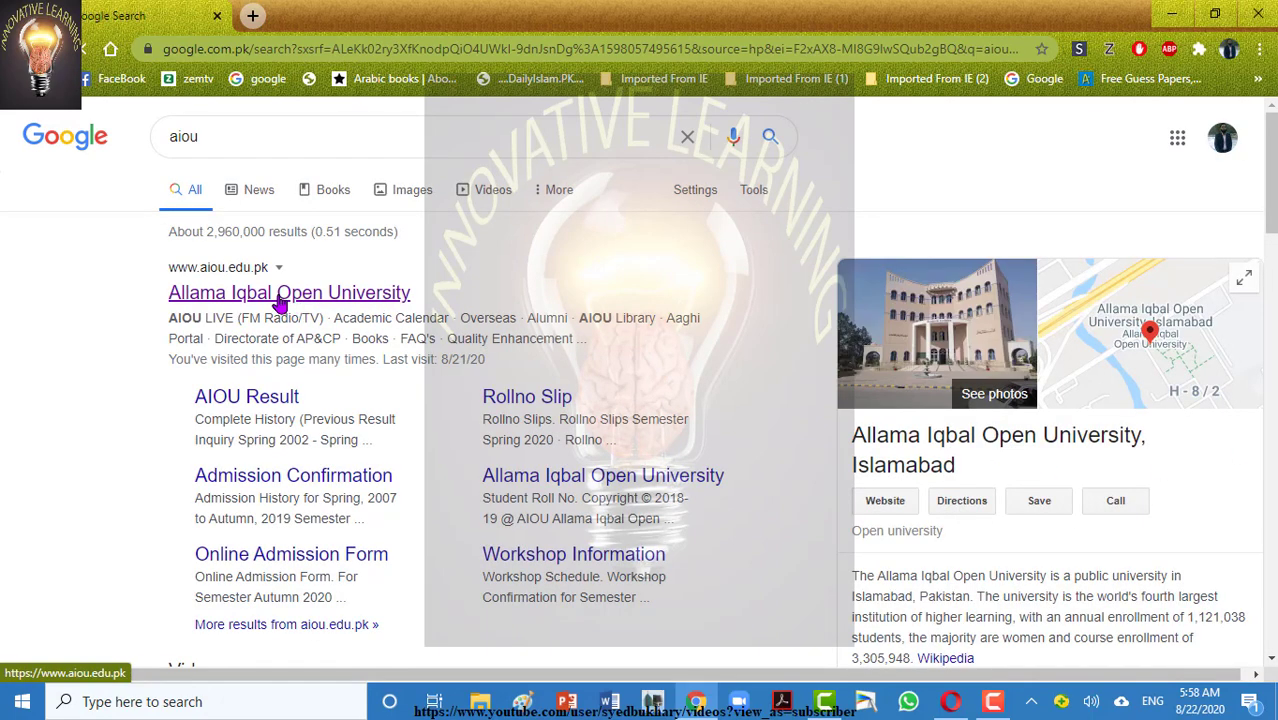
left_click(281, 302)
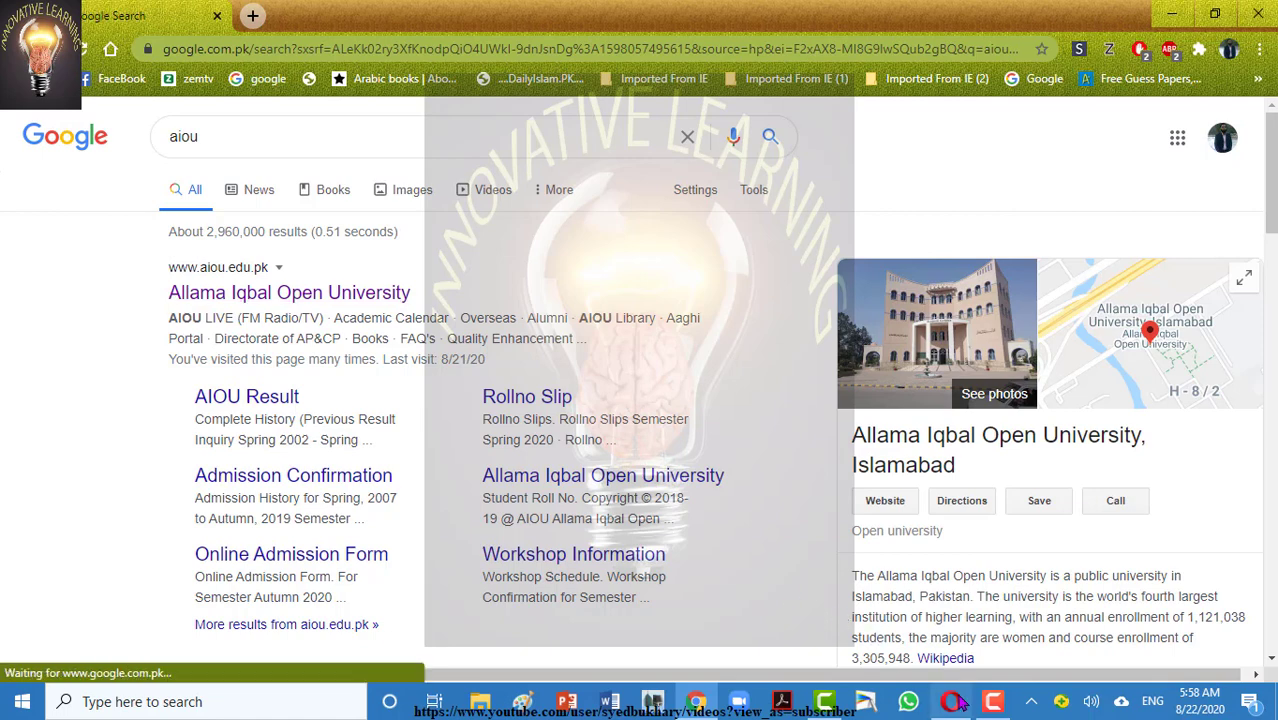
left_click(332, 297)
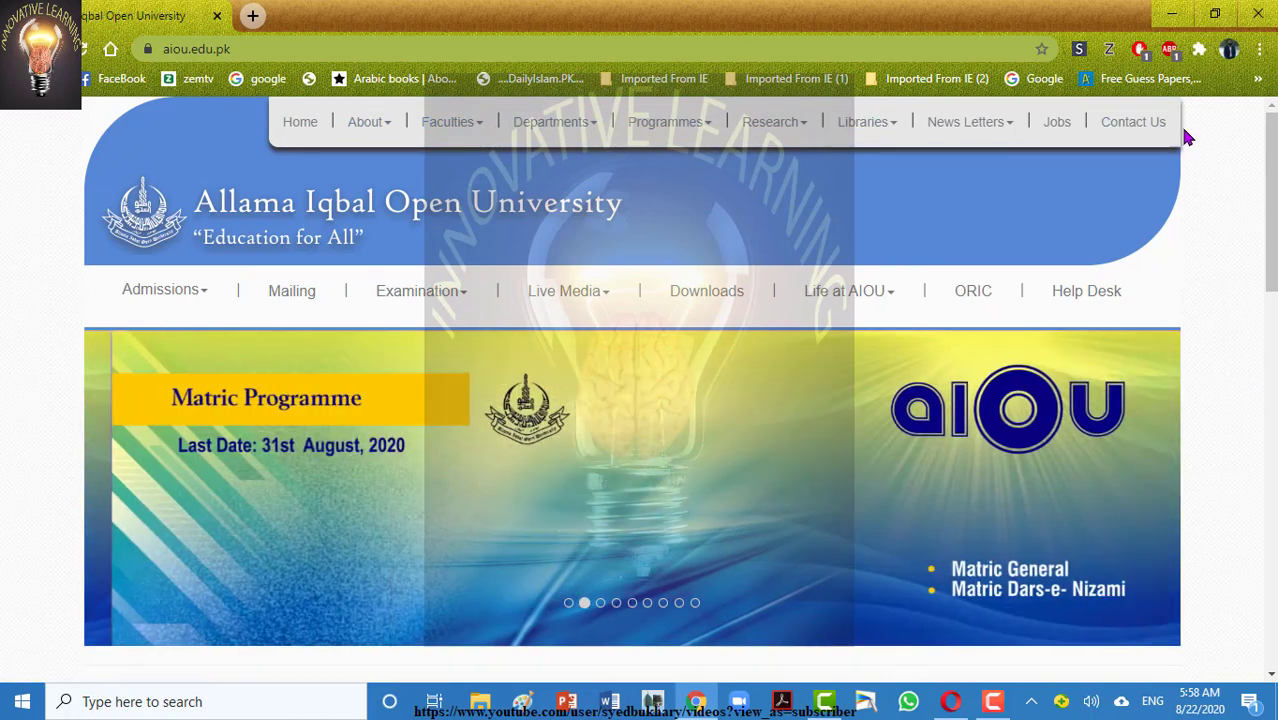
Go from the AIOU Jobs page to the Online Jobs Portal's User Registration Form.
left_click(1058, 125)
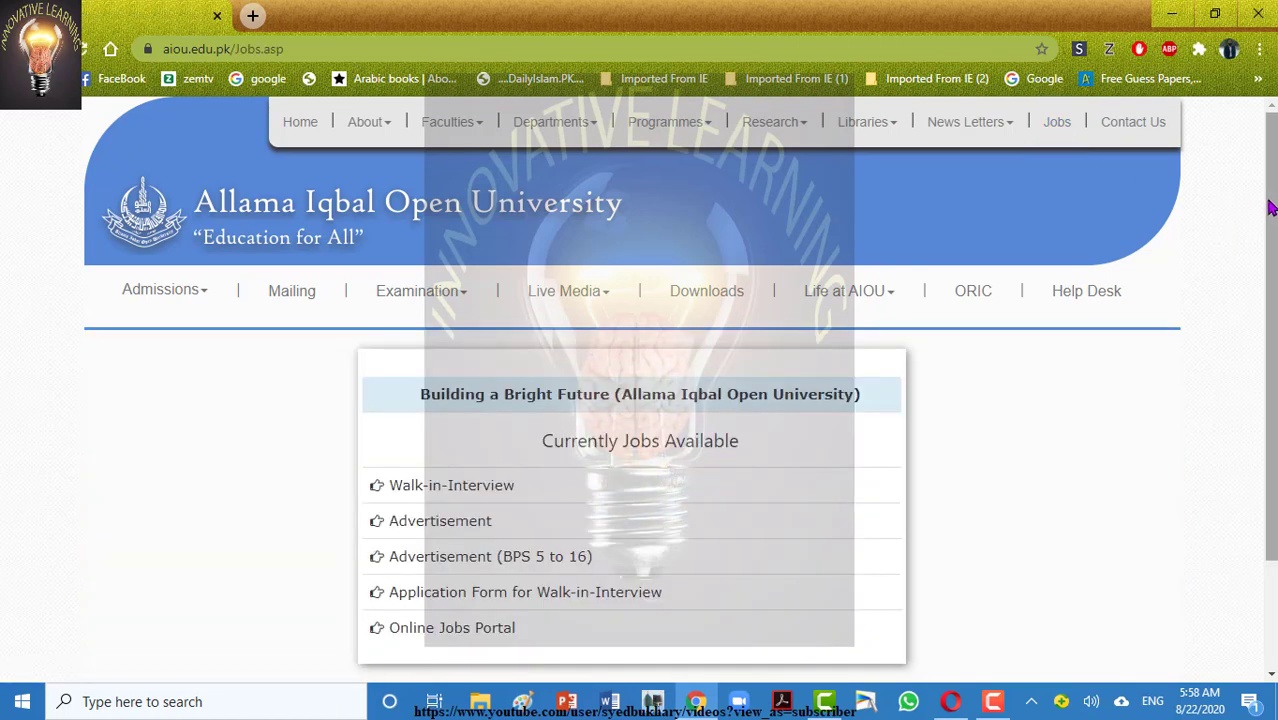
scroll(1272, 218, "down", 1)
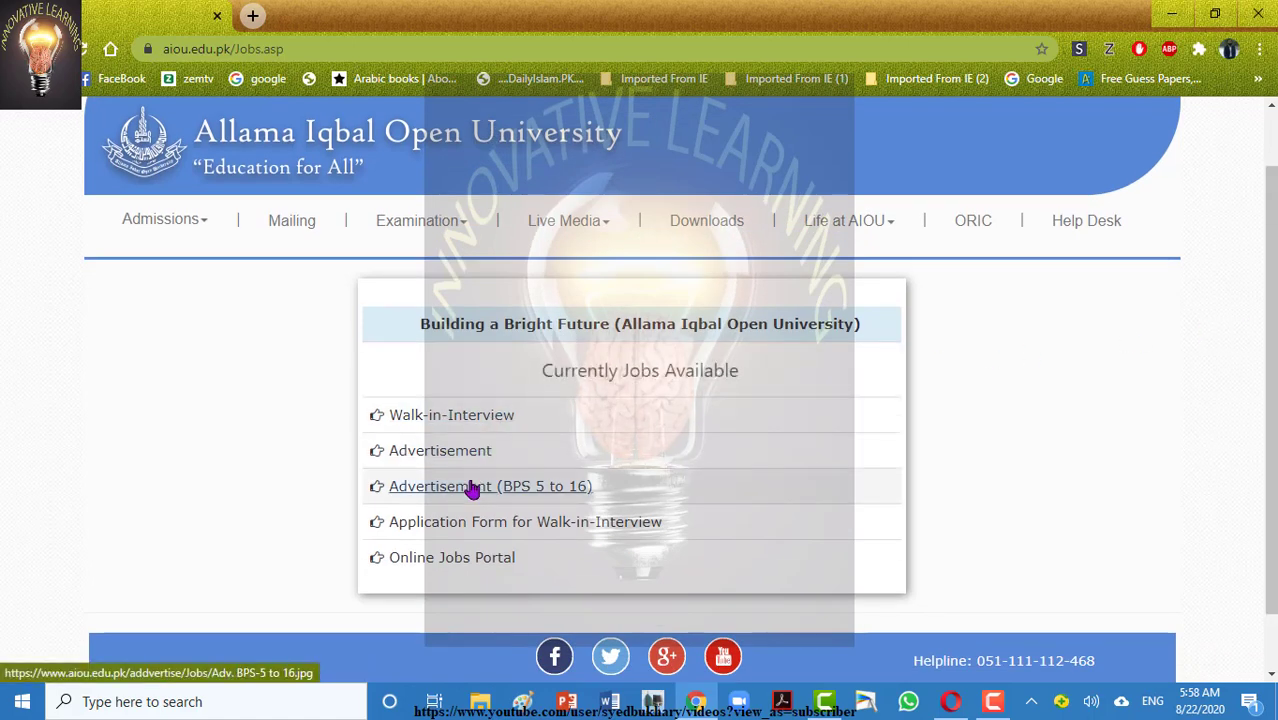
left_click(460, 562)
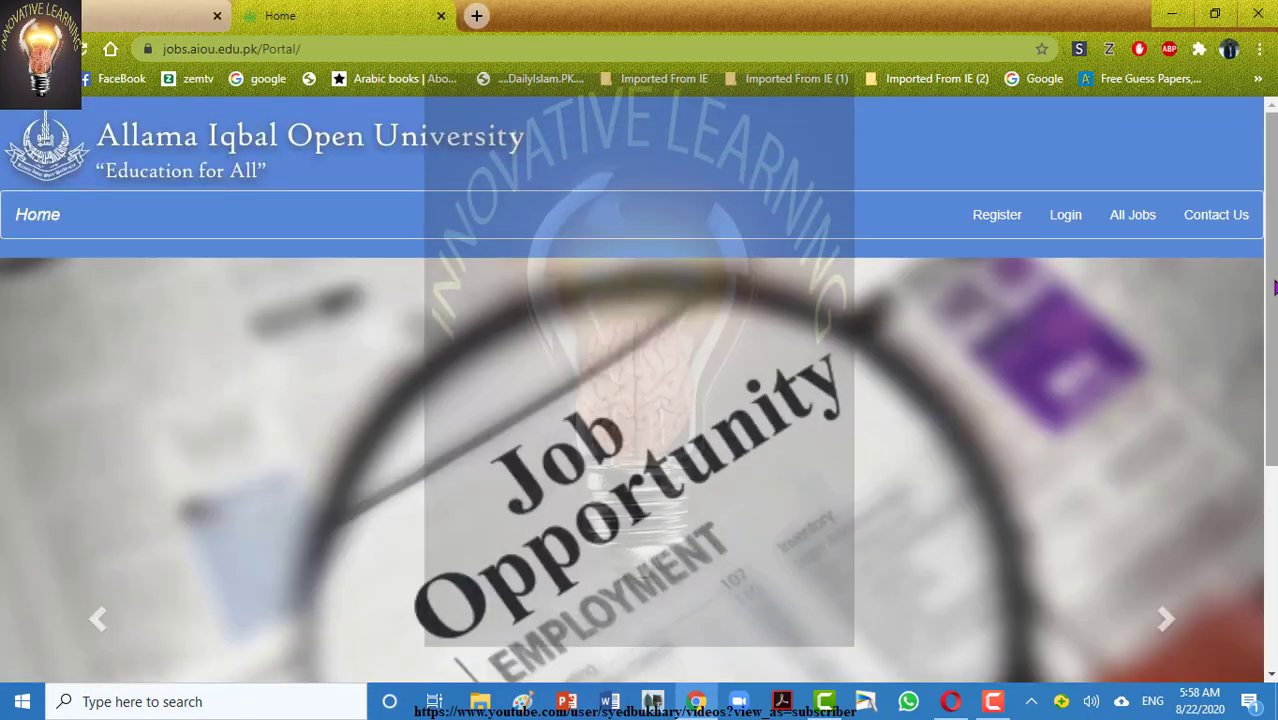
mouse_move(1275, 301)
left_mouse_down()
mouse_move(1276, 463)
mouse_move(1276, 298)
left_mouse_up()
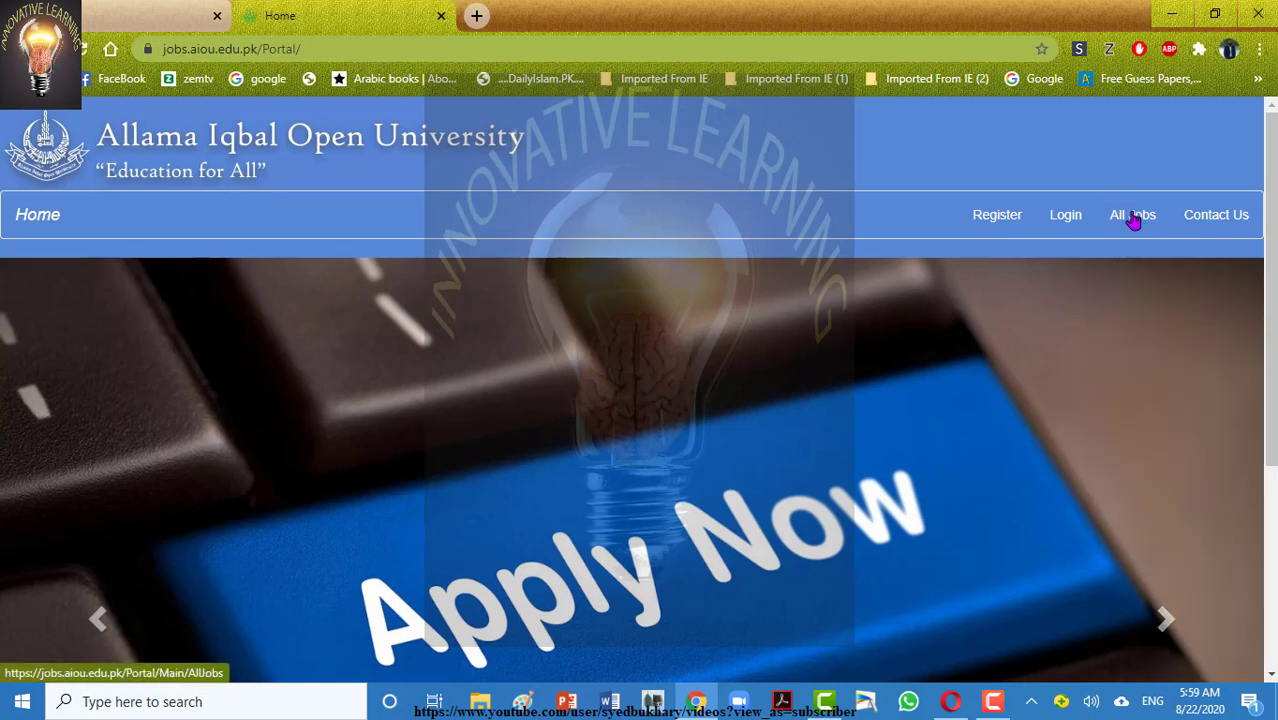
left_click(999, 218)
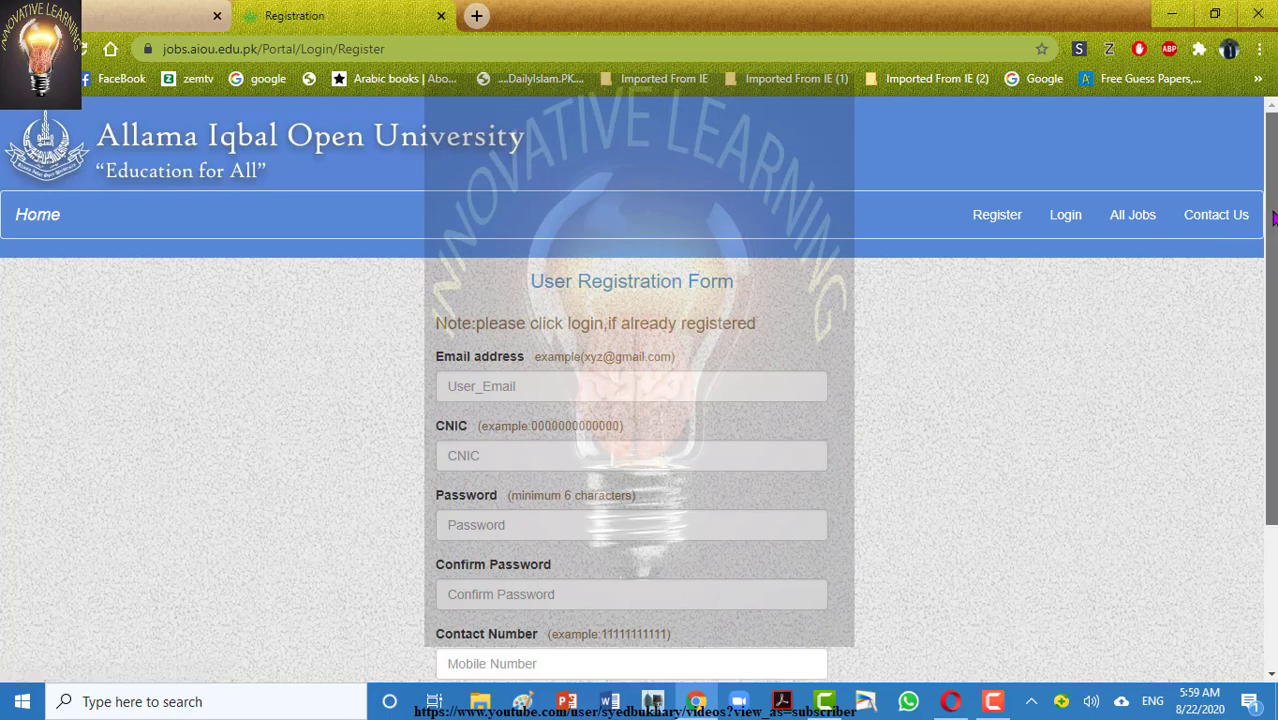
Fill in the registration form's email address and 13-digit CNIC number.
left_click_drag(1273, 215, 1216, 282)
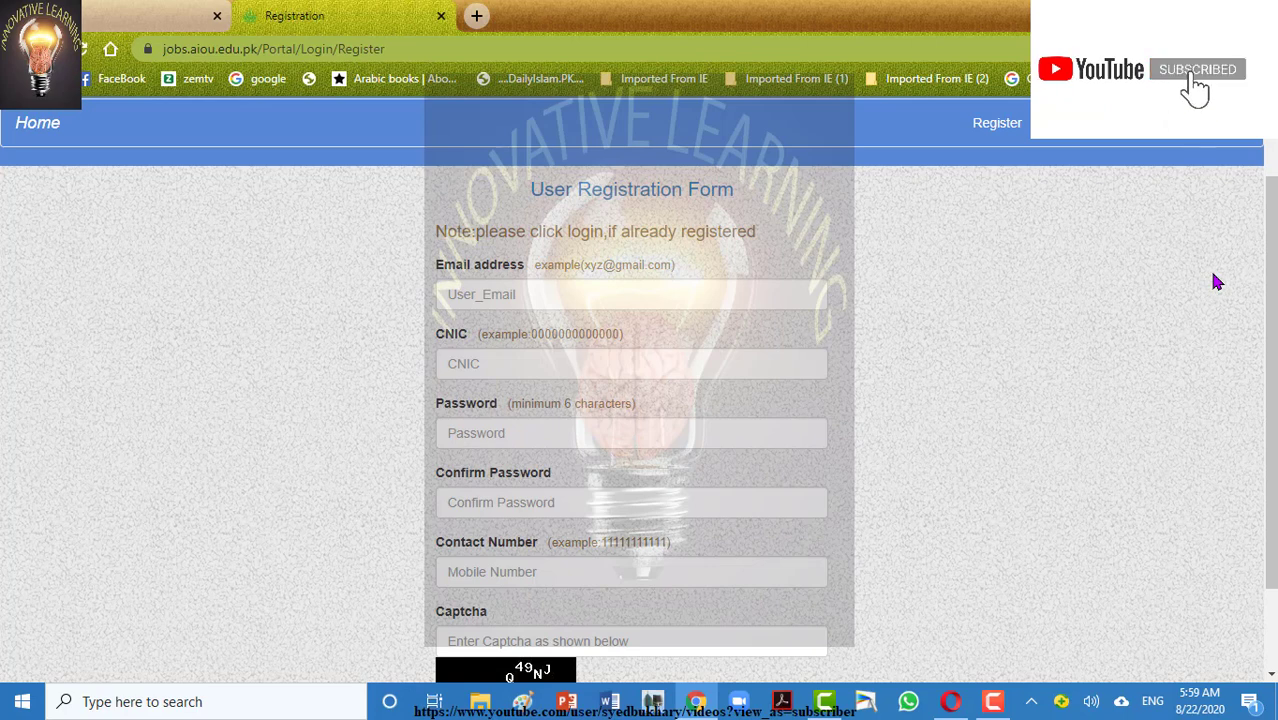
left_click(516, 290)
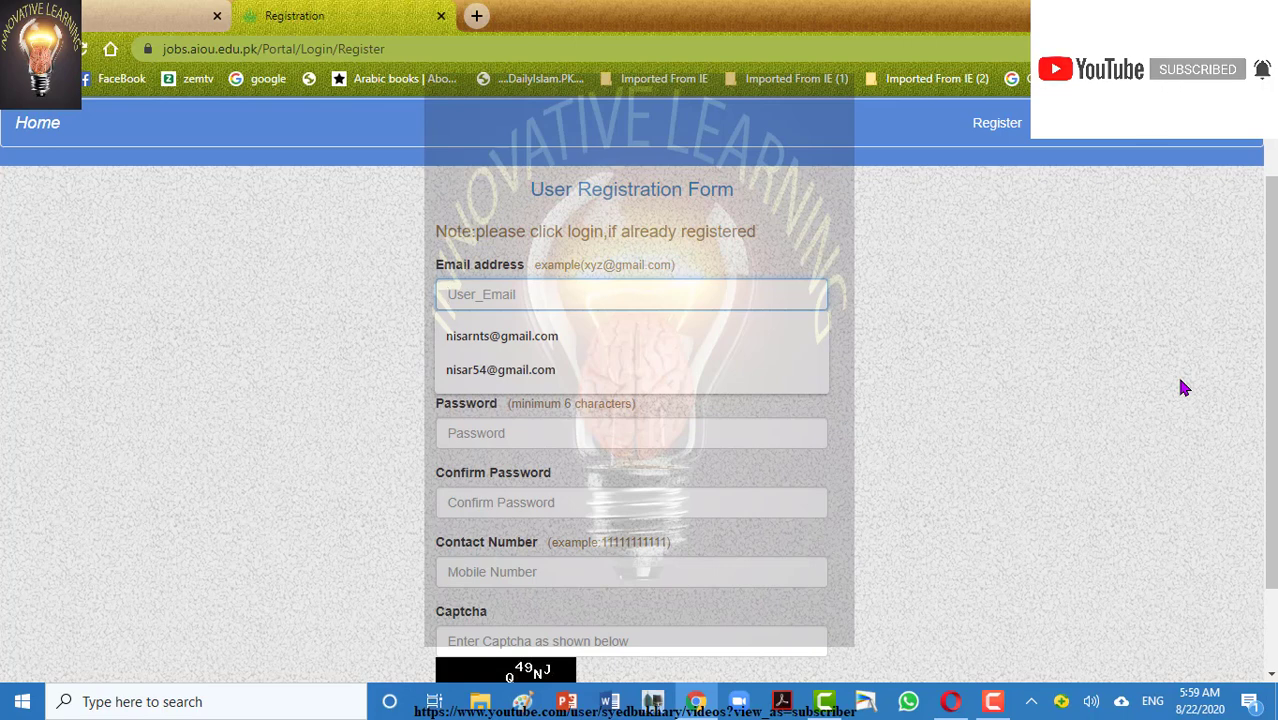
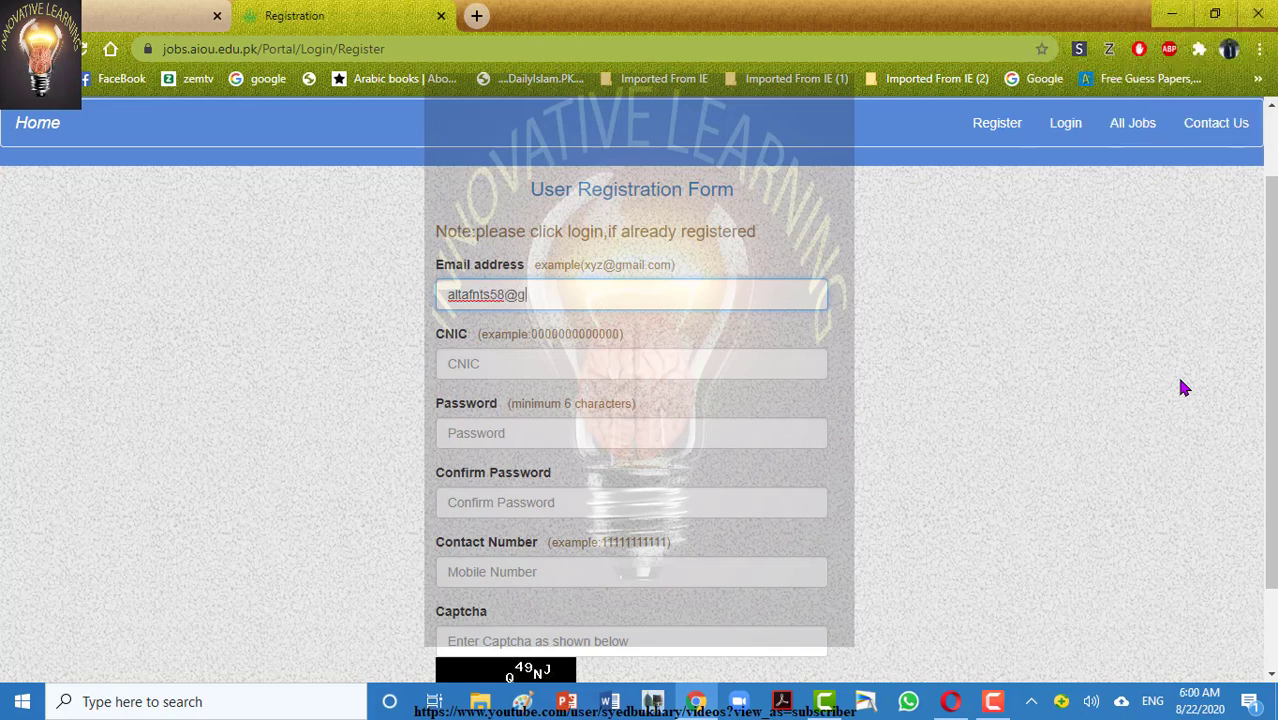
left_click(652, 366)
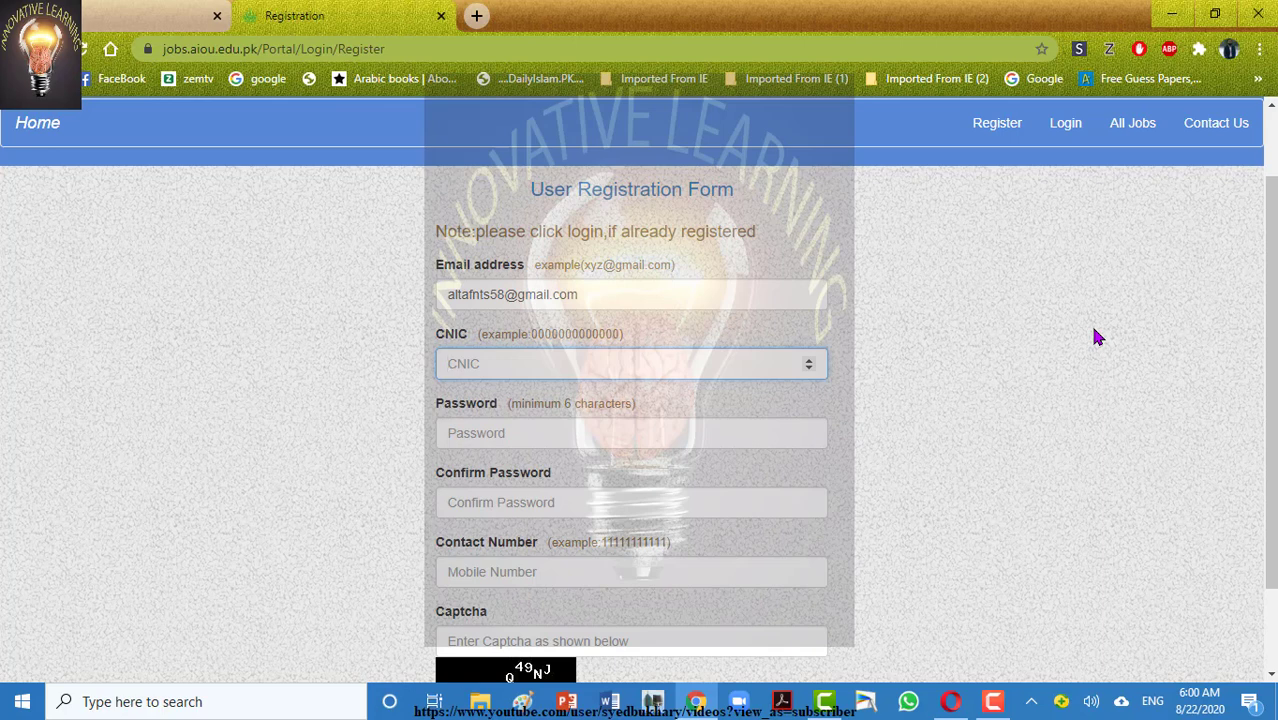
Enter the account password and confirm it.
left_click(584, 434)
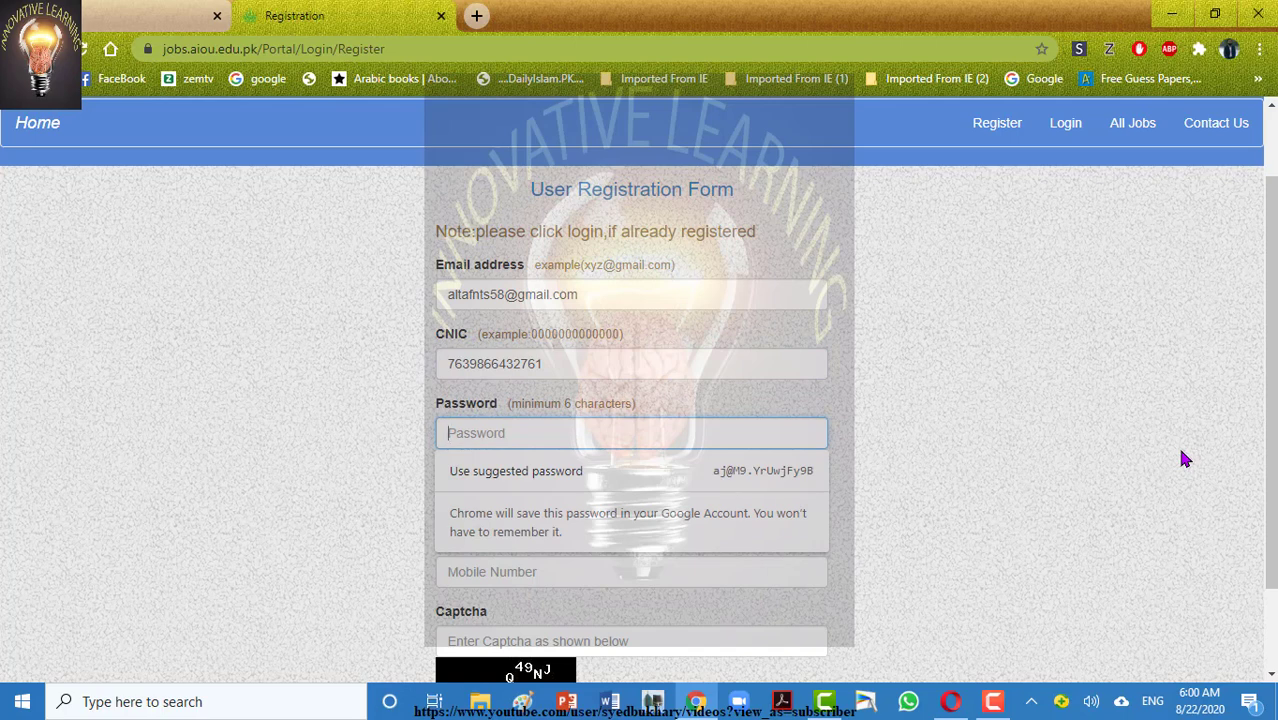
type("a")
key("BackSpace")
type("••••••••")
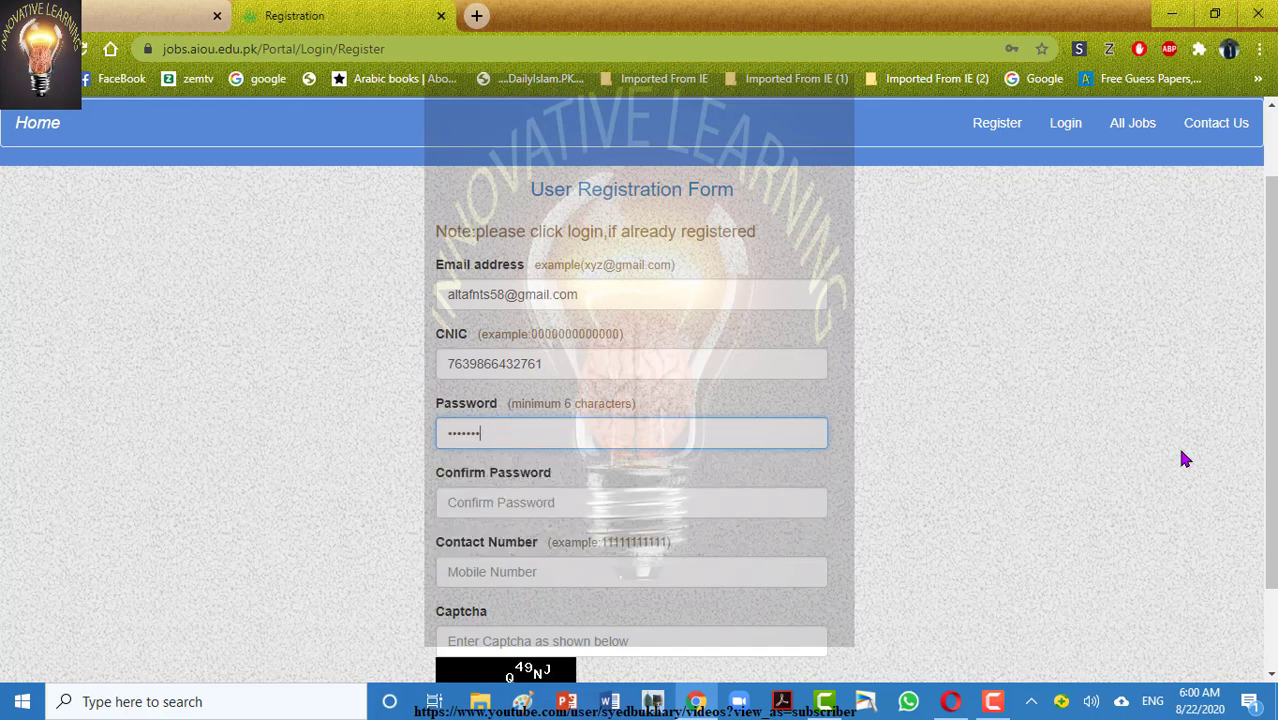
left_click(662, 504)
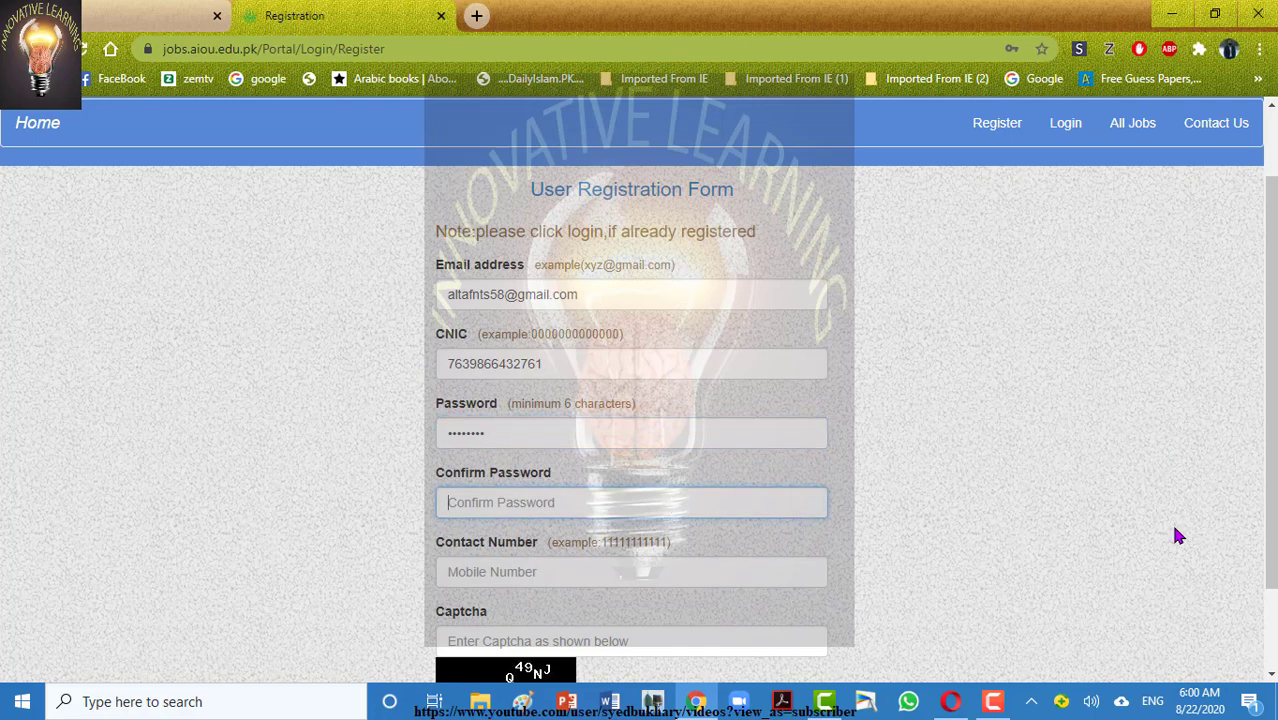
type("•••••")
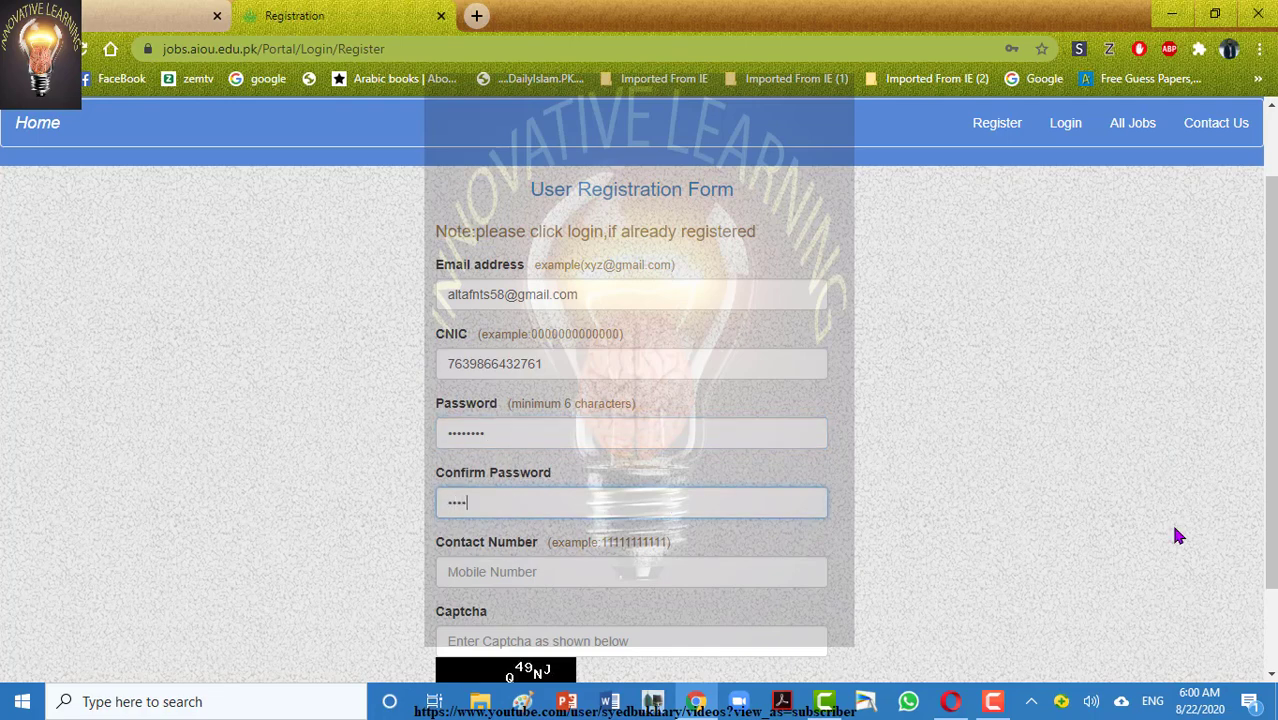
type("•••")
Fill in the mobile contact number and the captcha, and submit the registration.
scroll(1177, 537, "down", 2)
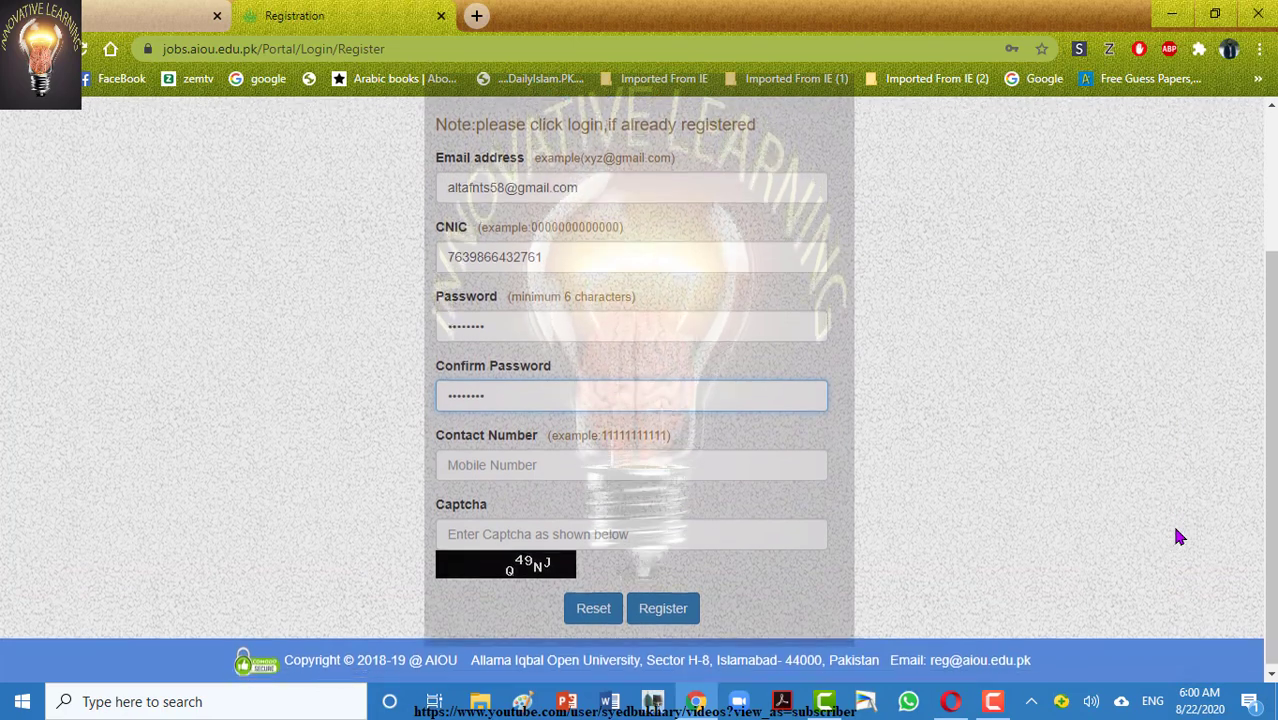
left_click(595, 461)
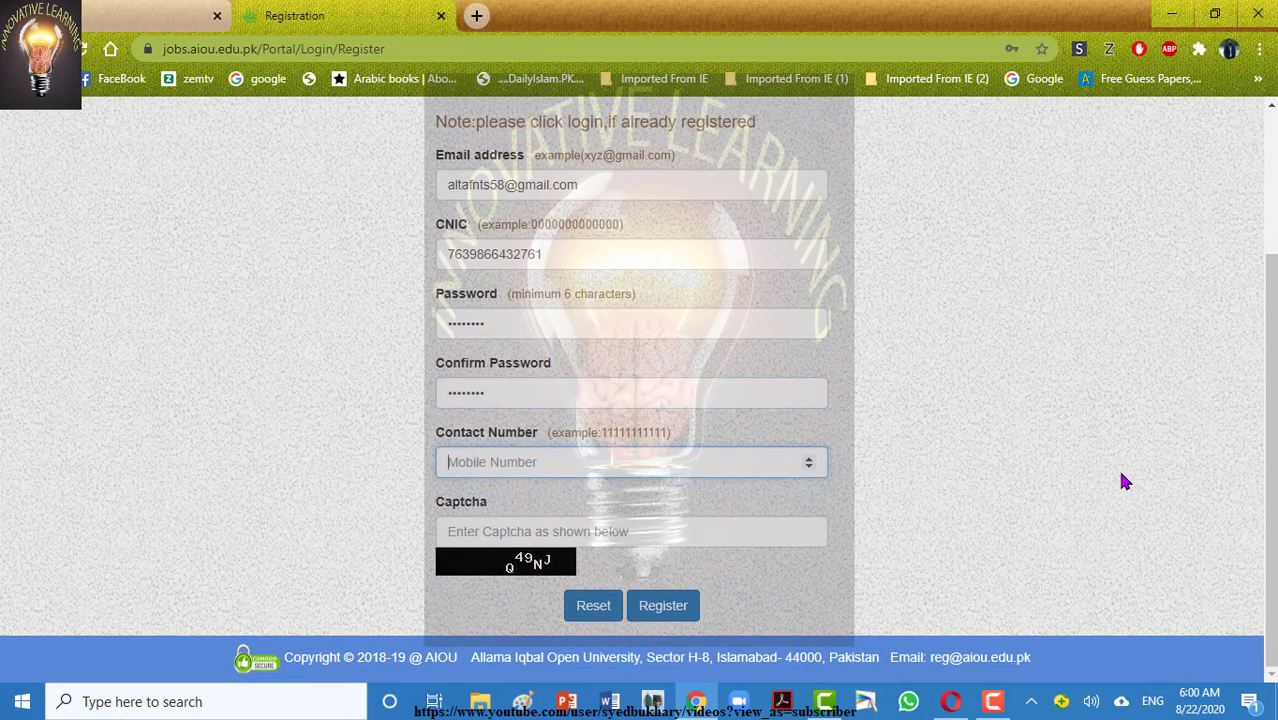
left_click(652, 539)
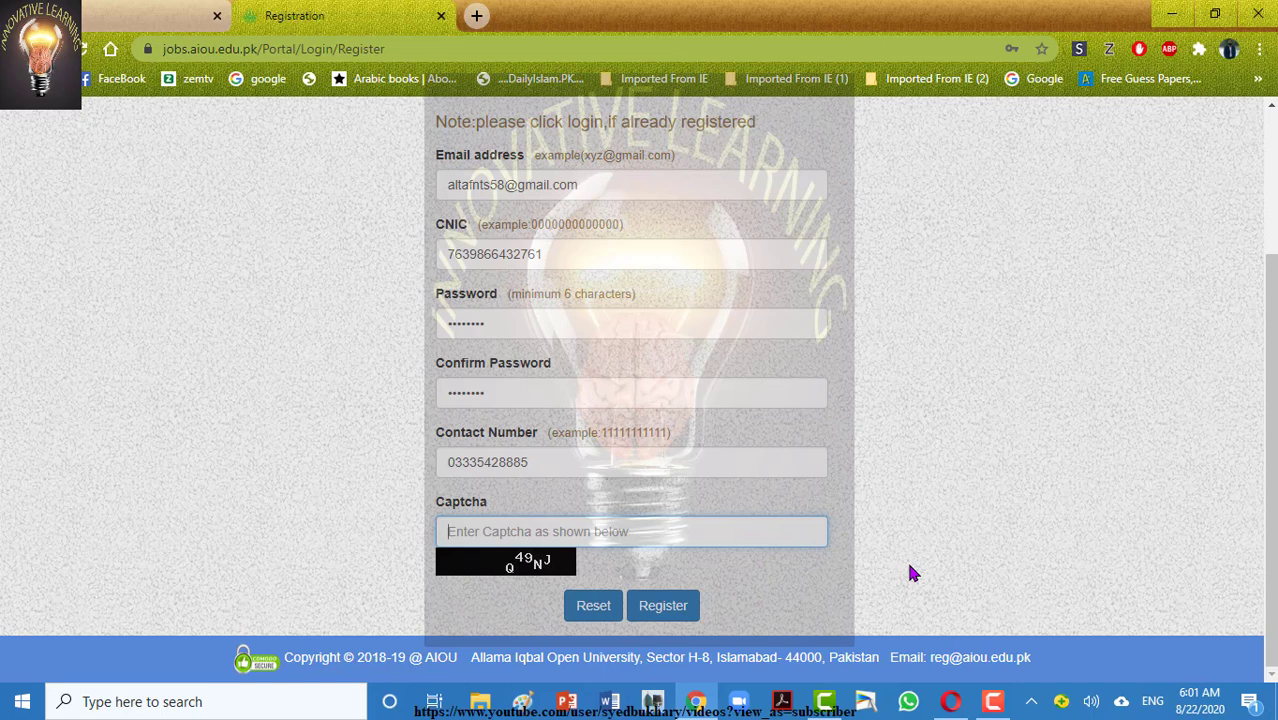
type("Q")
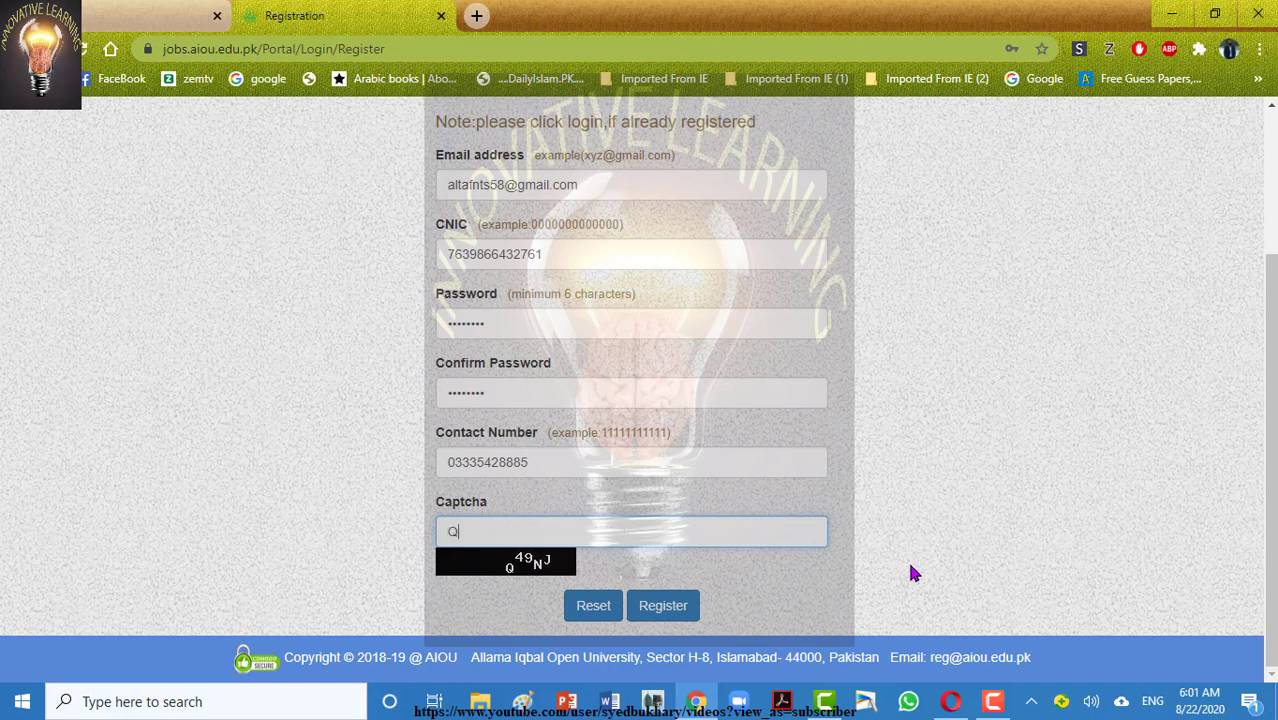
type("49NJ")
left_click(678, 612)
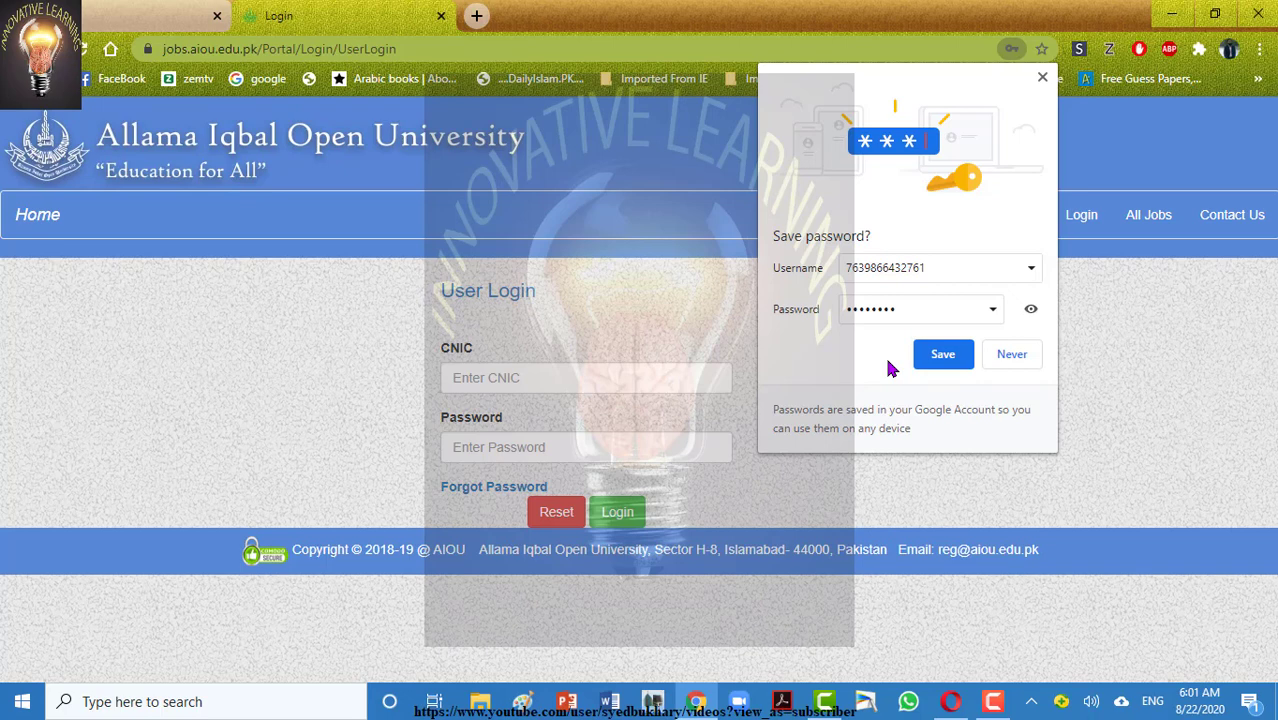
Save the credentials in the browser, log in, and open the Resume Creator.
left_click(945, 360)
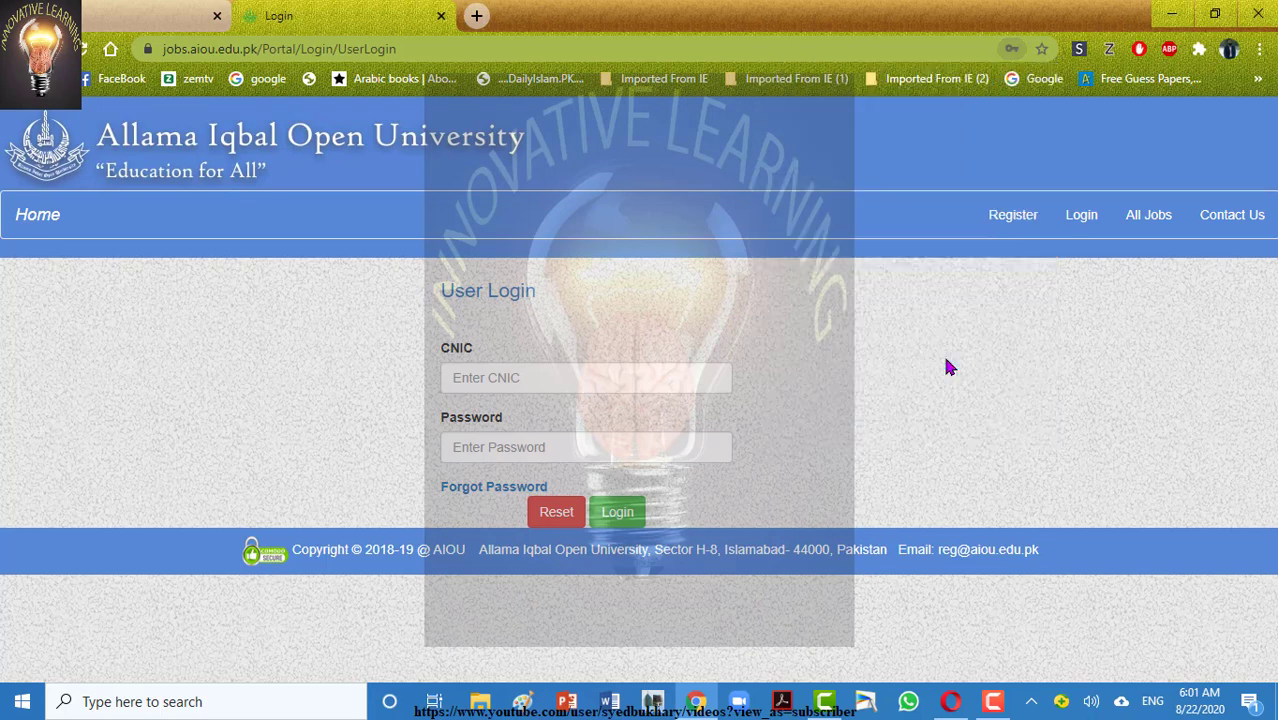
left_click(628, 514)
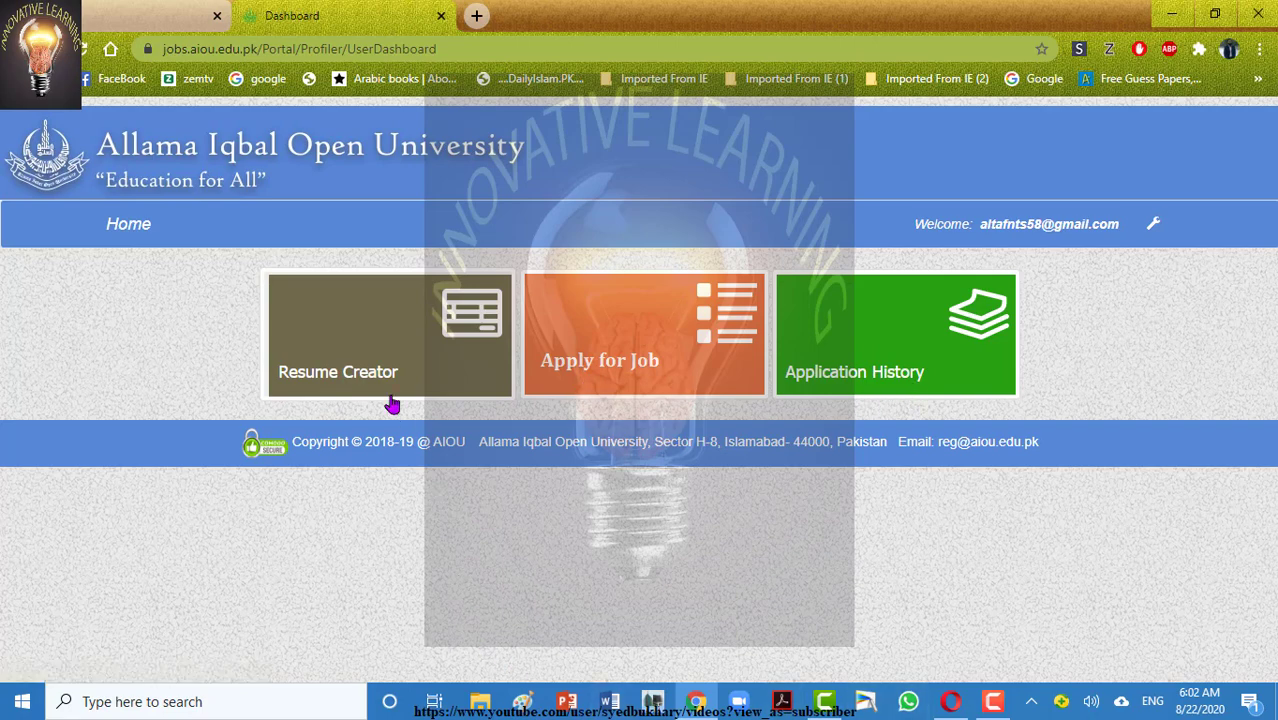
left_click(388, 334)
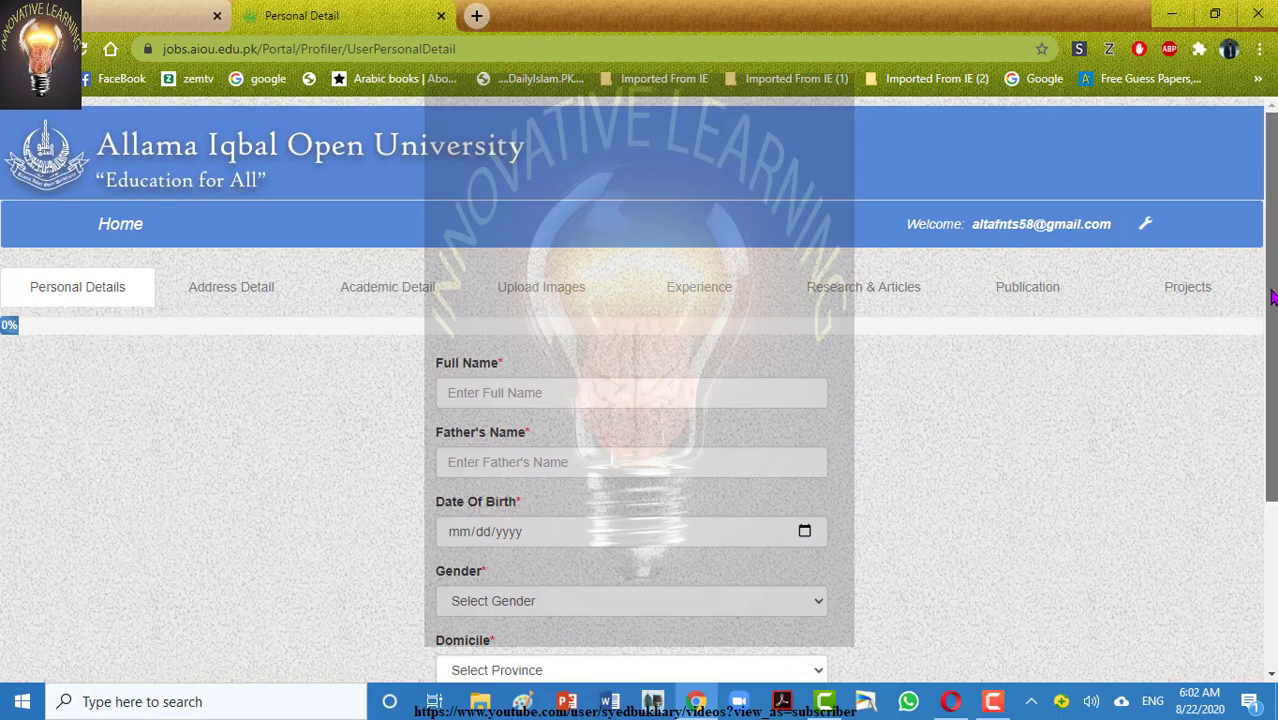
Enter the applicant's full name, father's name and birth date 02/02/1995.
left_click_drag(1272, 297, 1274, 376)
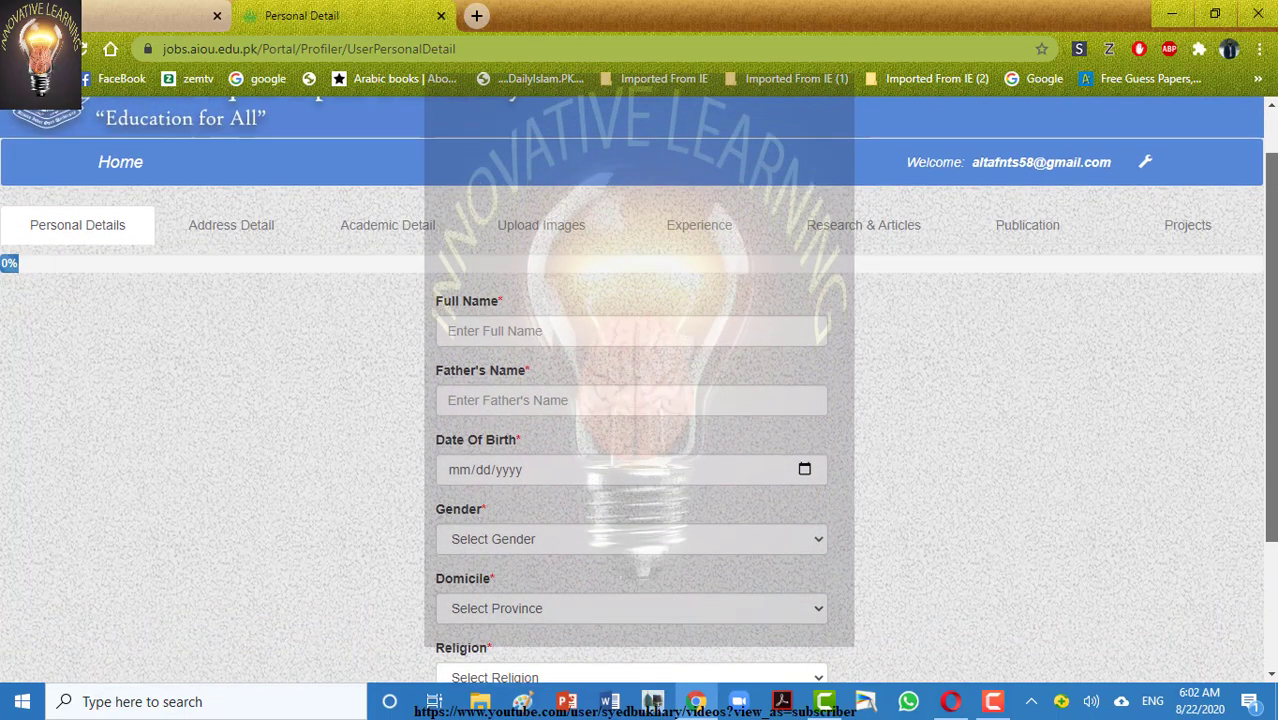
left_click_drag(1272, 328, 1195, 359)
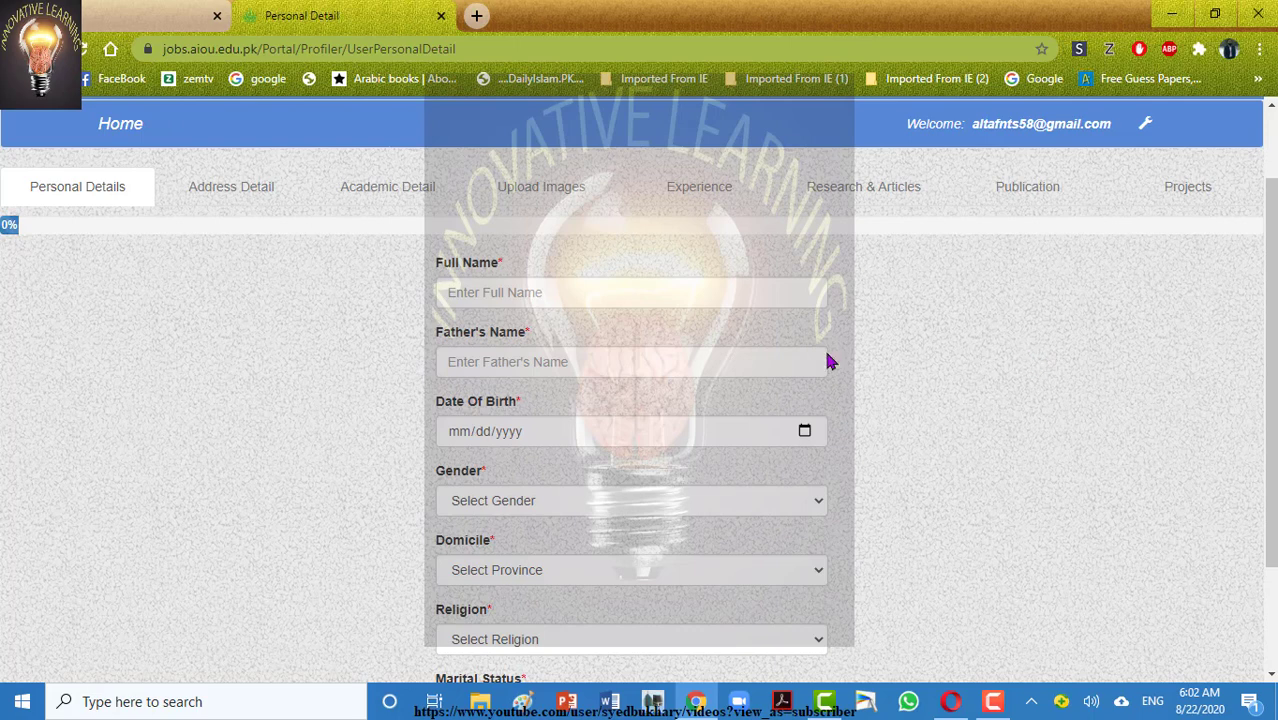
left_click(603, 292)
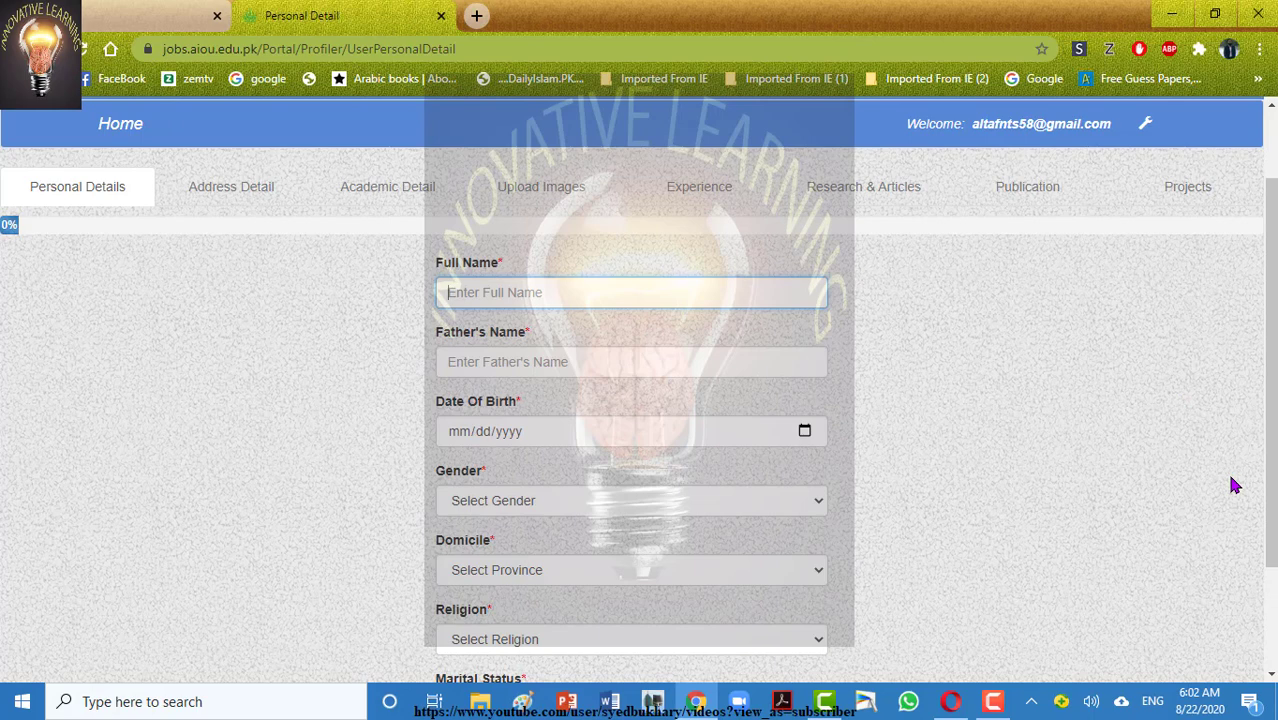
key("Tab")
type("A")
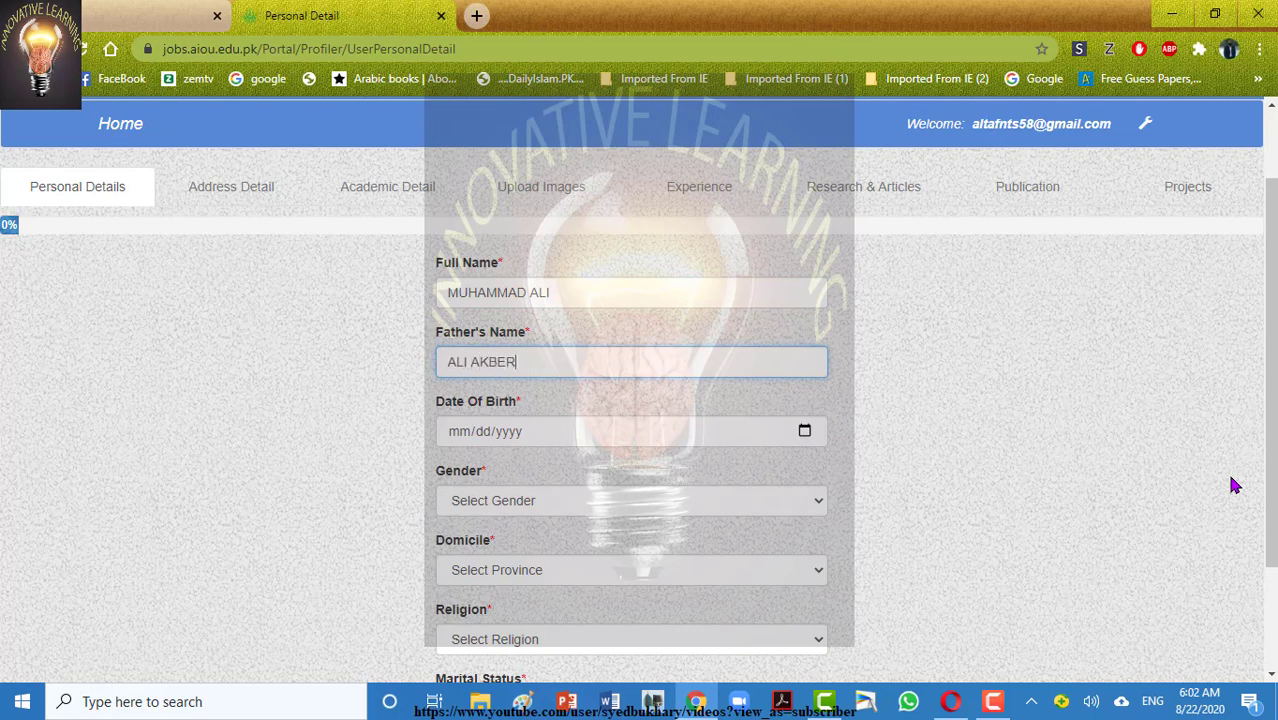
left_click(458, 440)
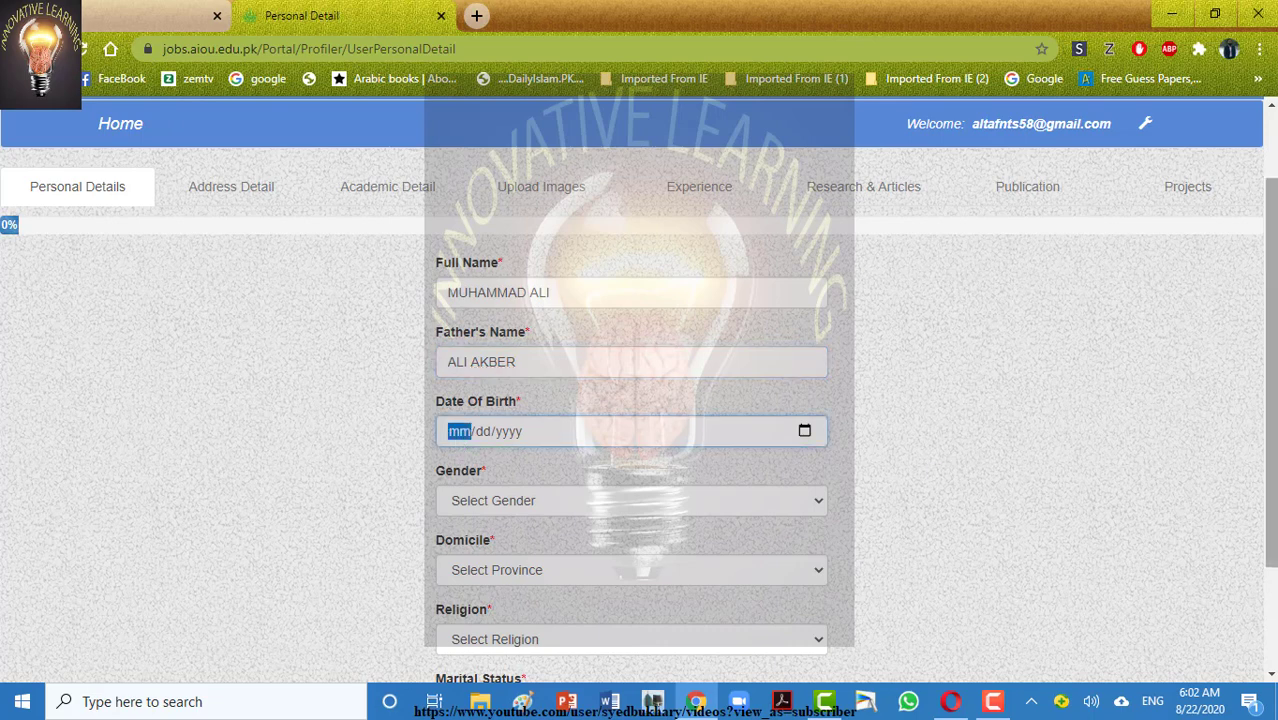
type("02/")
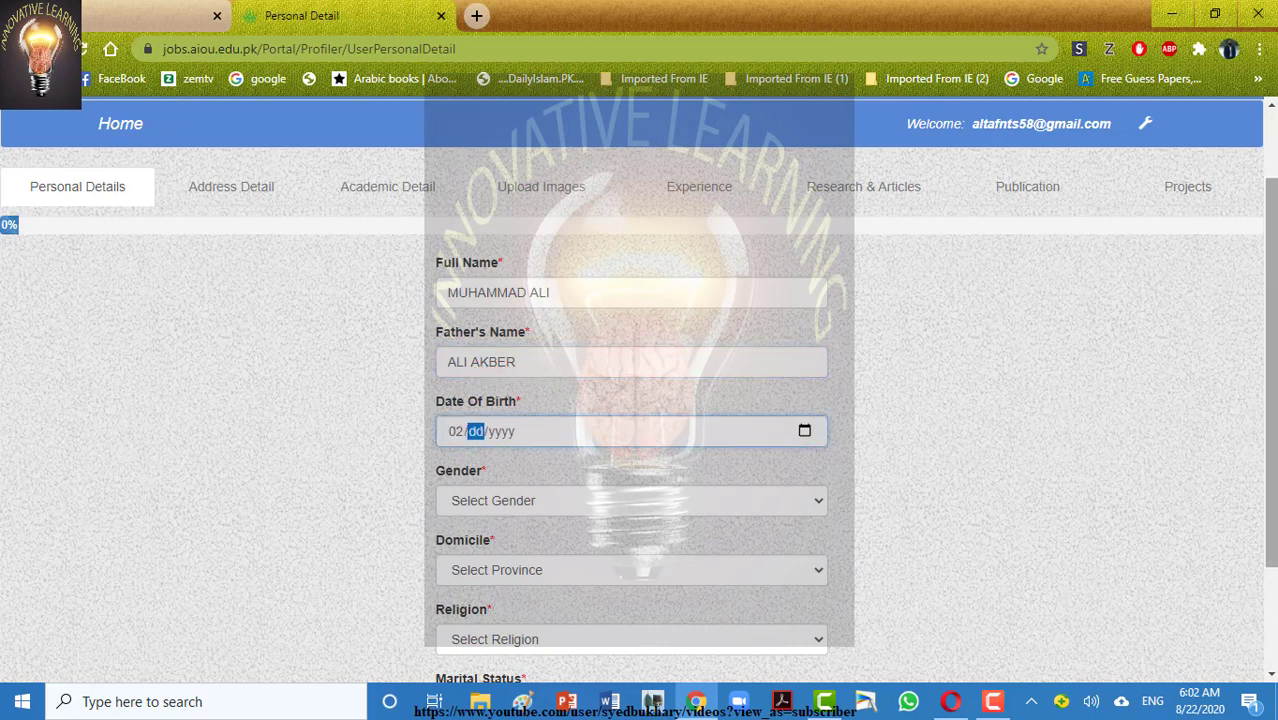
type("02/000")
type("1995")
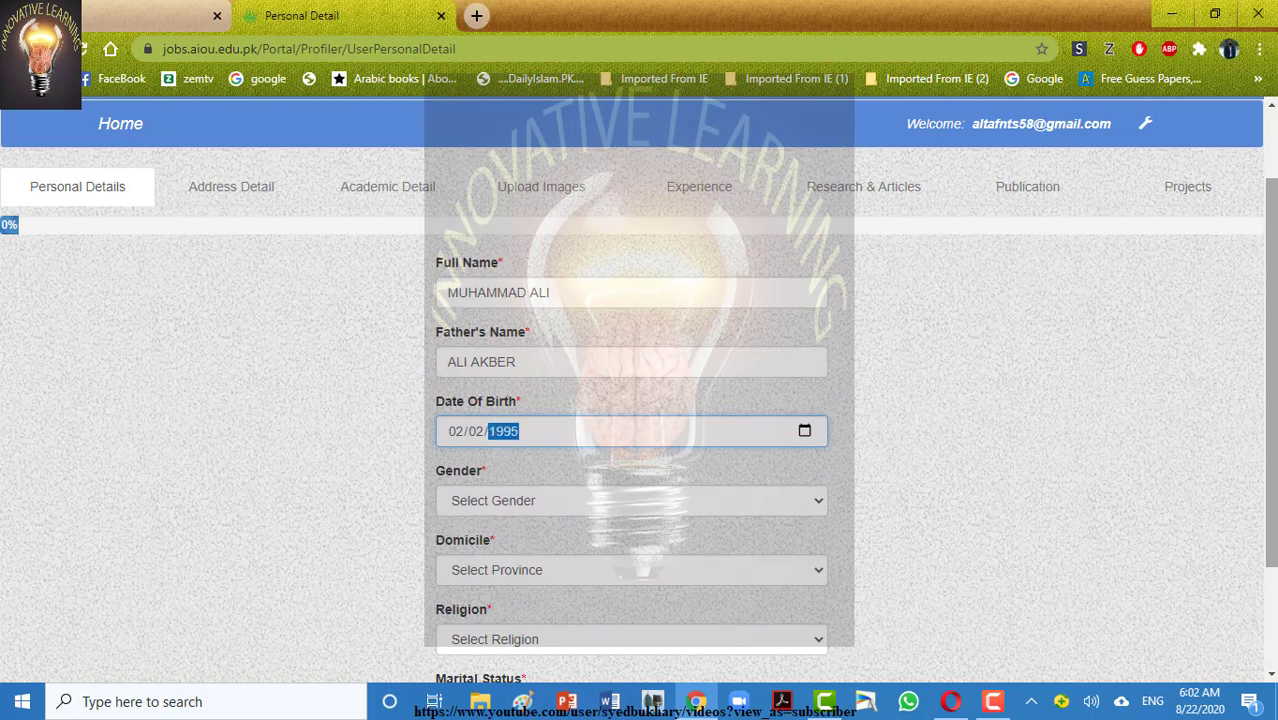
Choose gender Male, domicile Punjab, religion Muslim and status Married, then save.
left_click(819, 500)
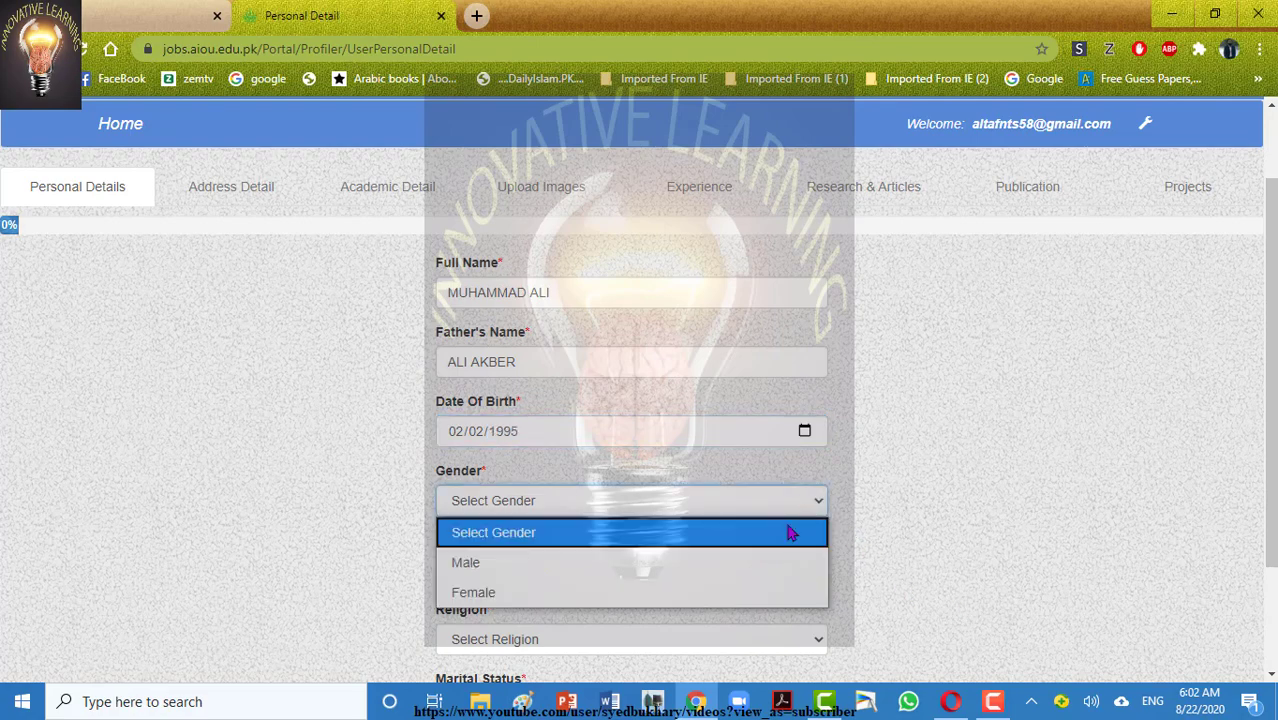
left_click(770, 562)
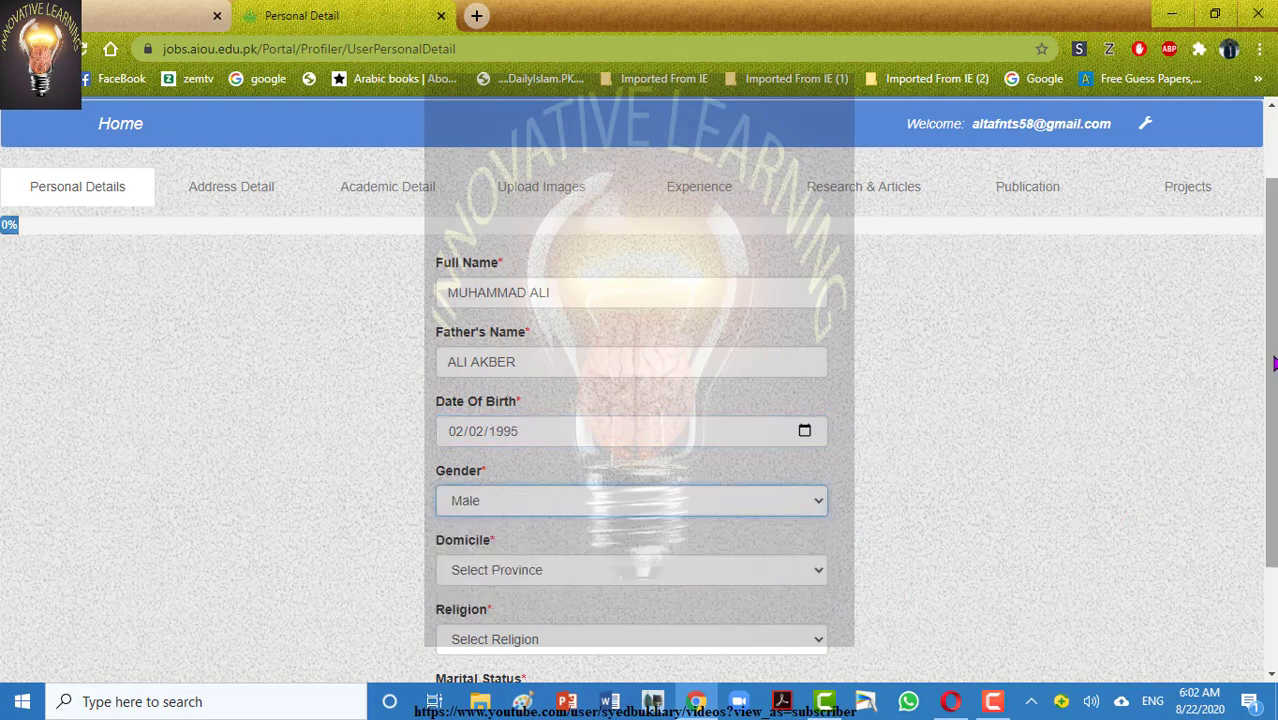
scroll(957, 474, "down", 2)
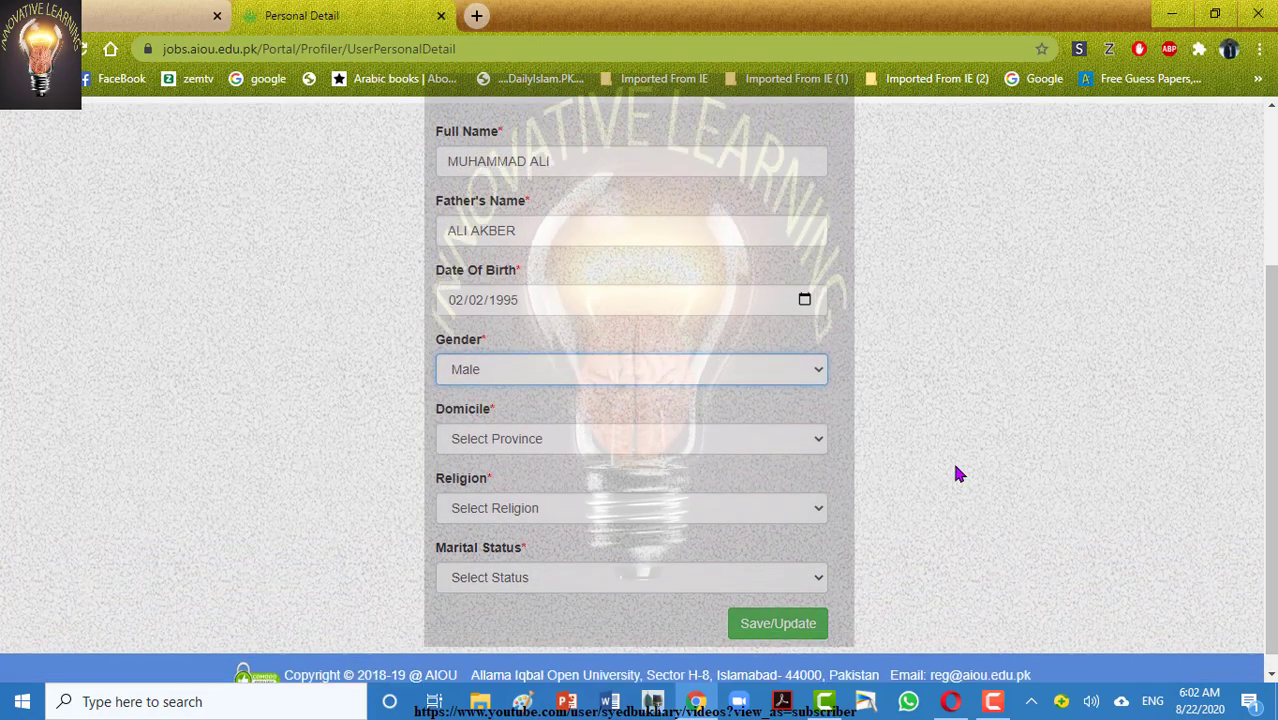
left_click(817, 439)
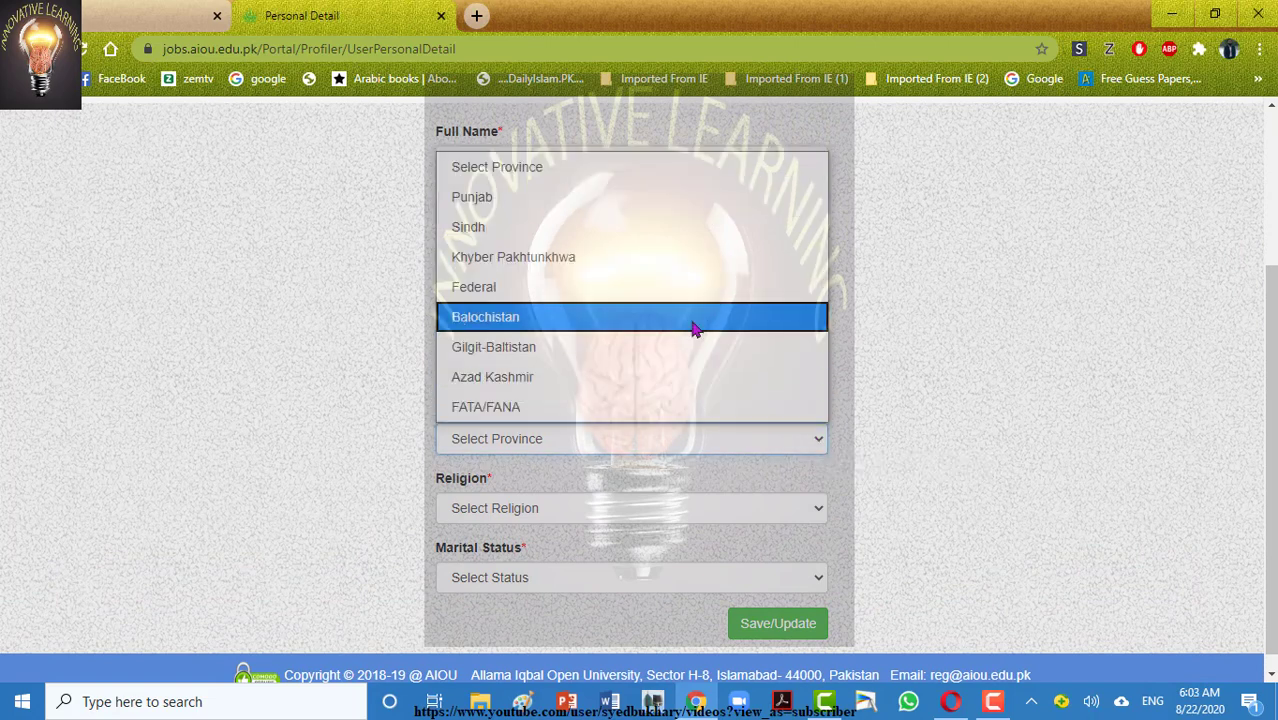
left_click(699, 206)
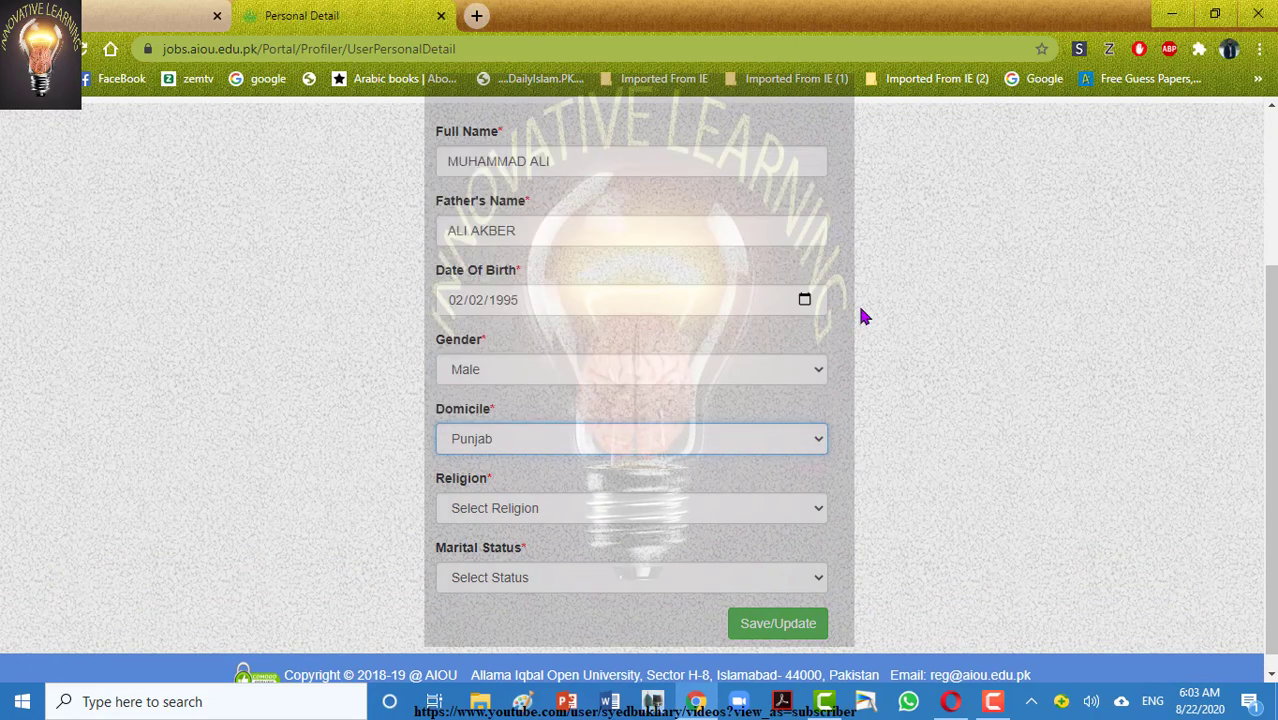
left_click(818, 510)
left_click(774, 561)
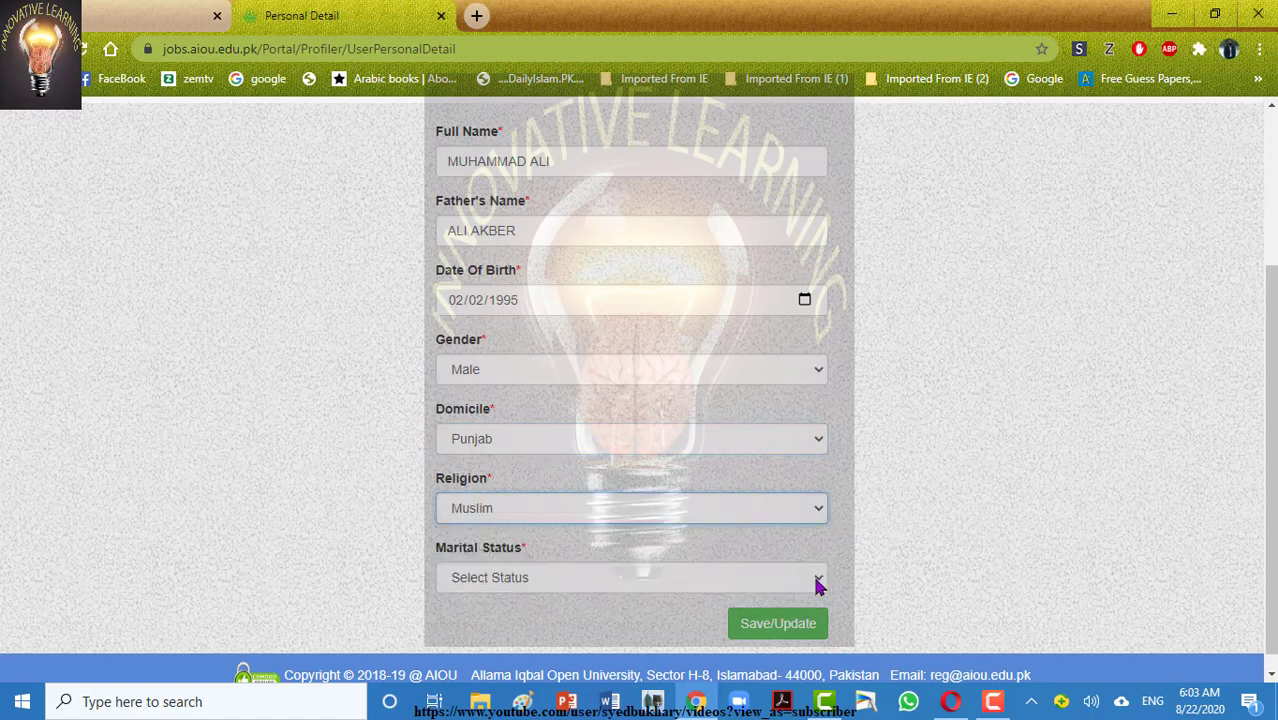
left_click(818, 580)
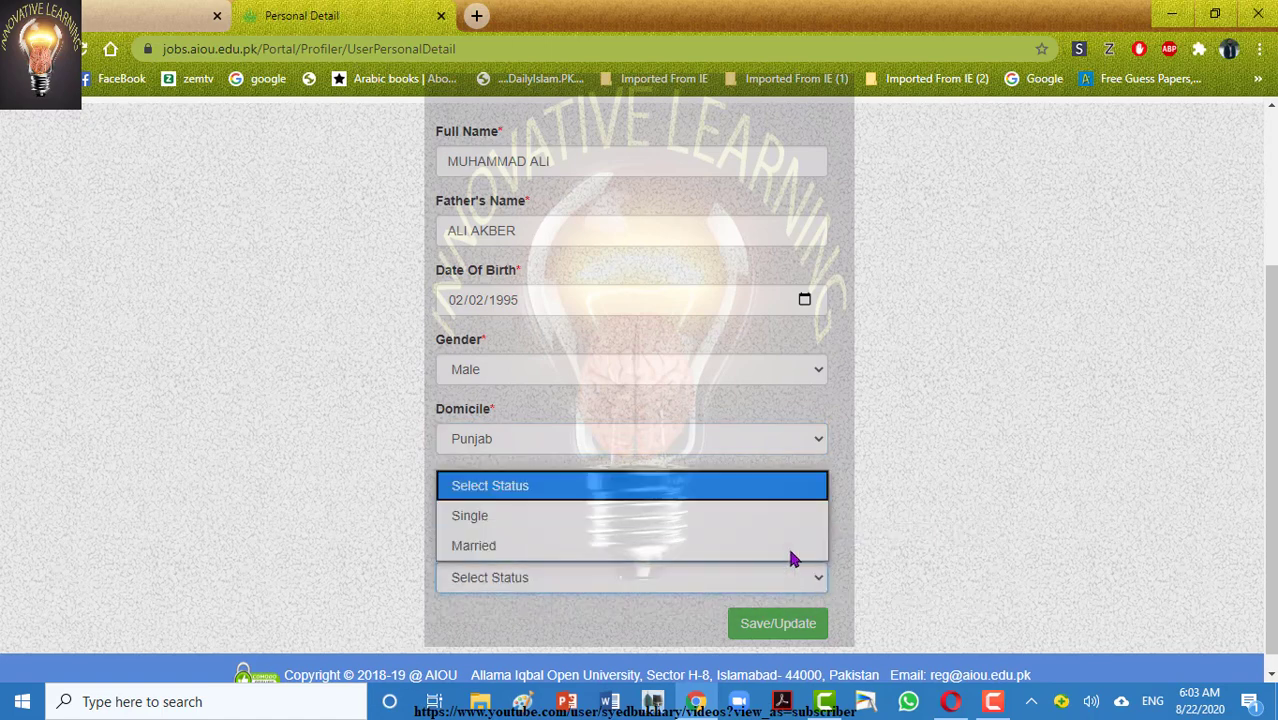
left_click(735, 544)
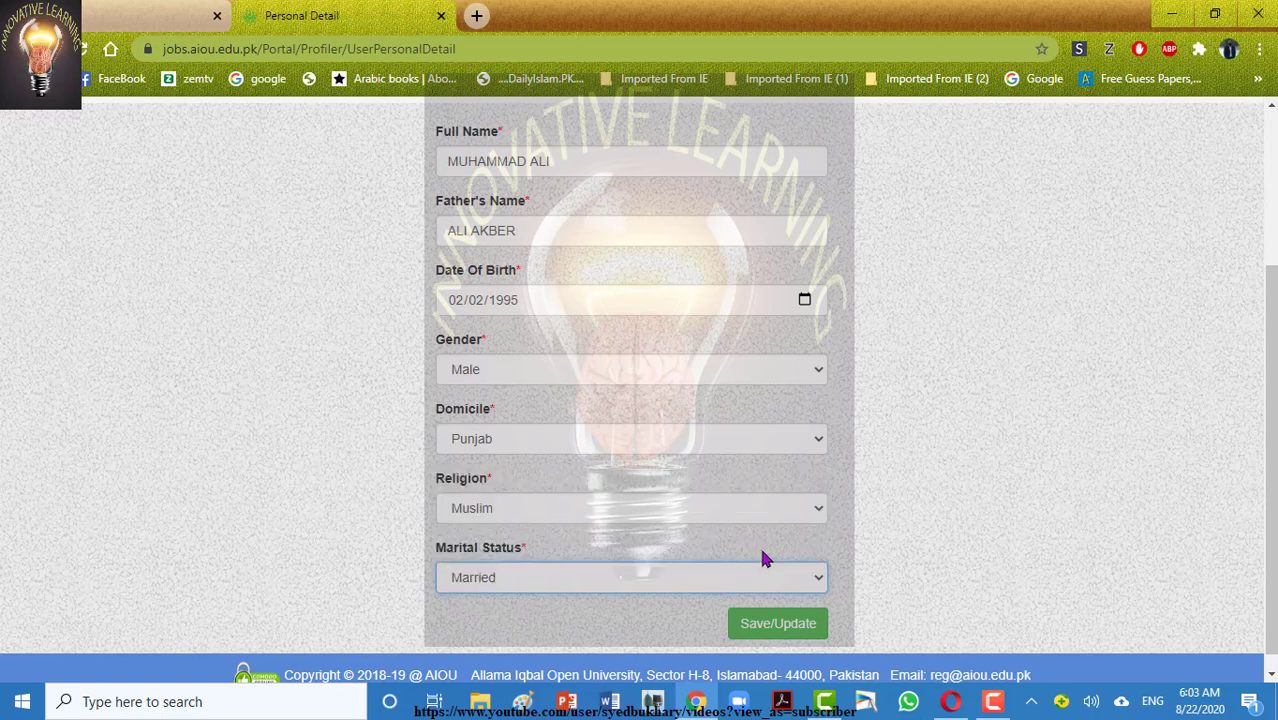
left_click(797, 625)
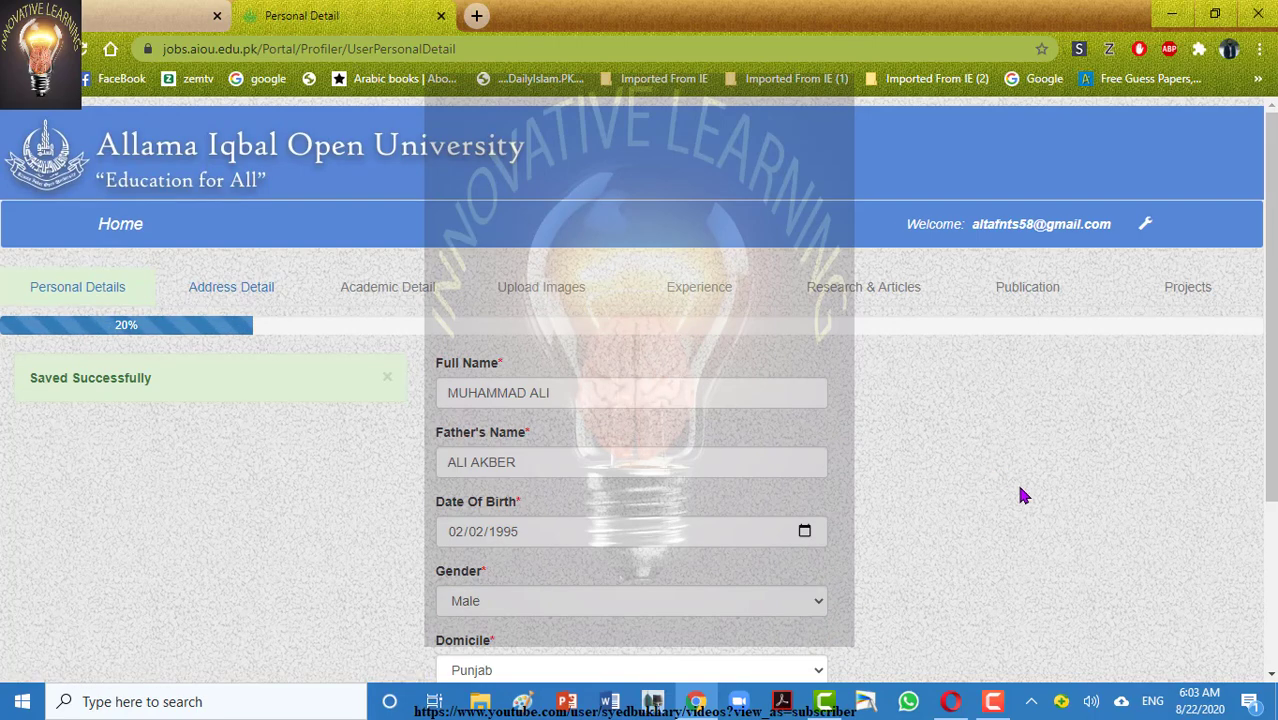
Scroll back up to review the saved personal details and 20% progress.
scroll(1022, 495, "down", 3)
scroll(1022, 495, "up", 2)
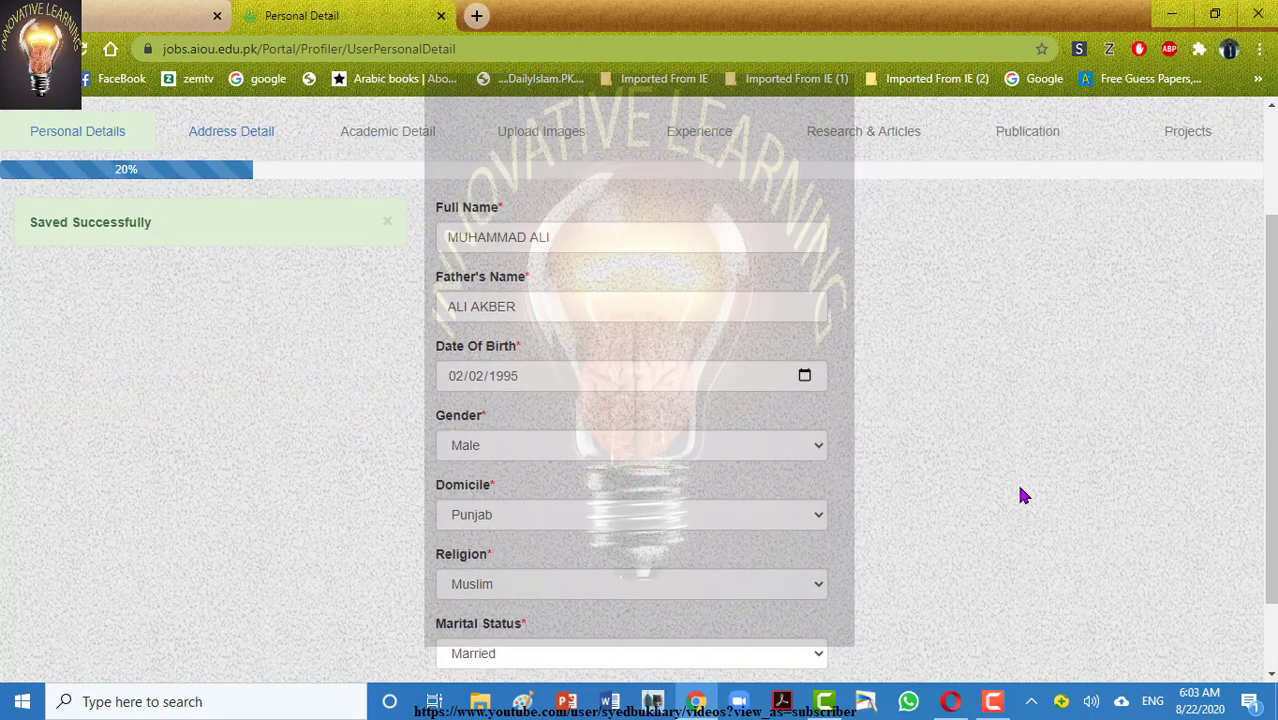
scroll(222, 449, "up", 2)
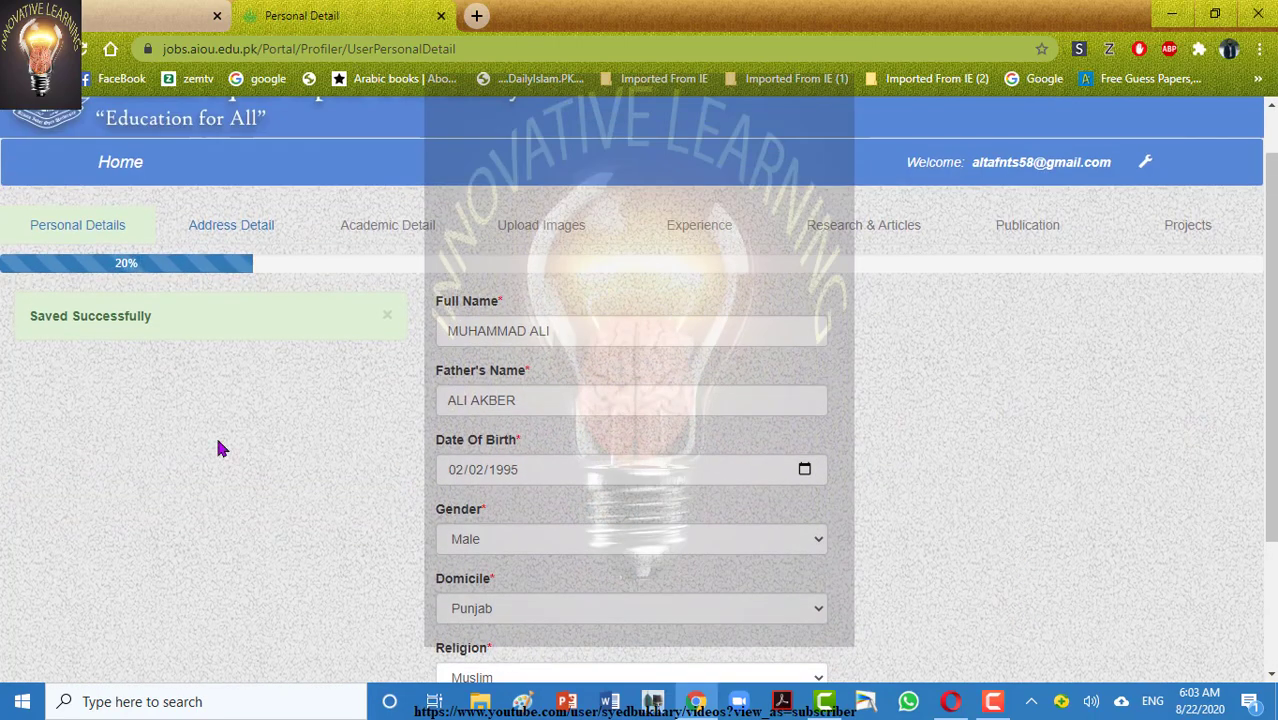
In Address Detail, enter the postal address with Chakwal as the city.
left_click(251, 226)
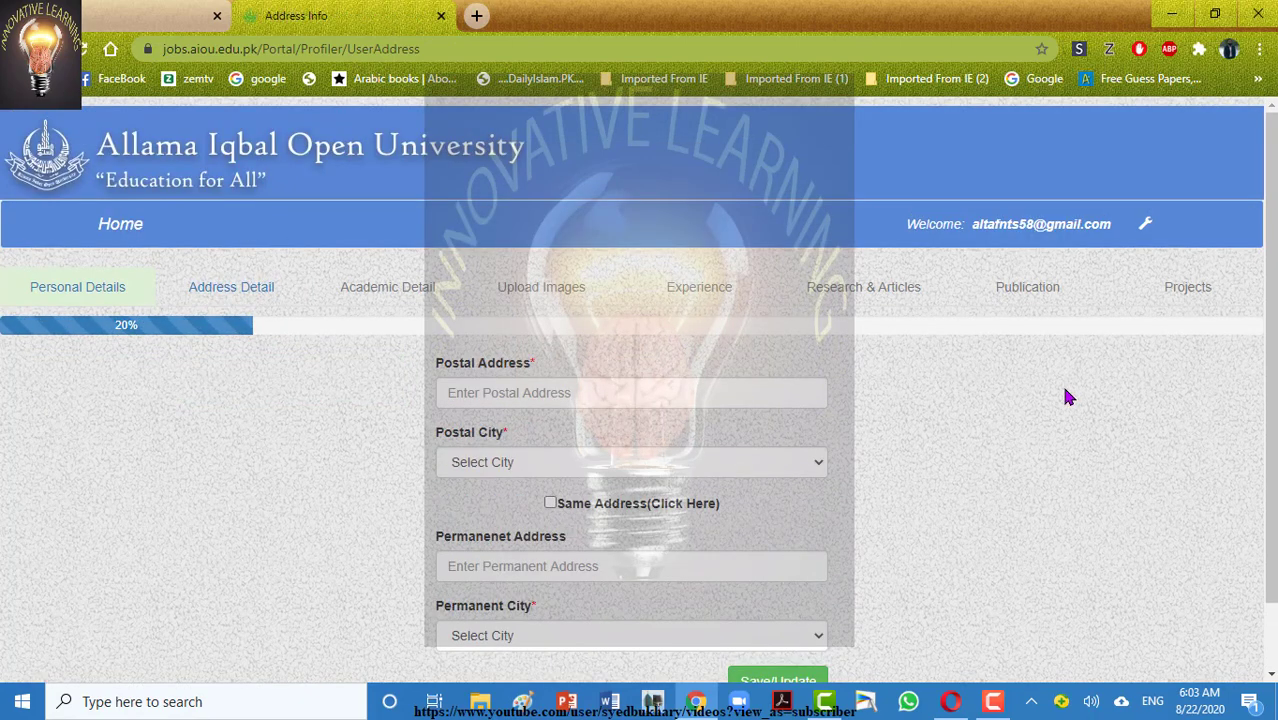
left_click(666, 395)
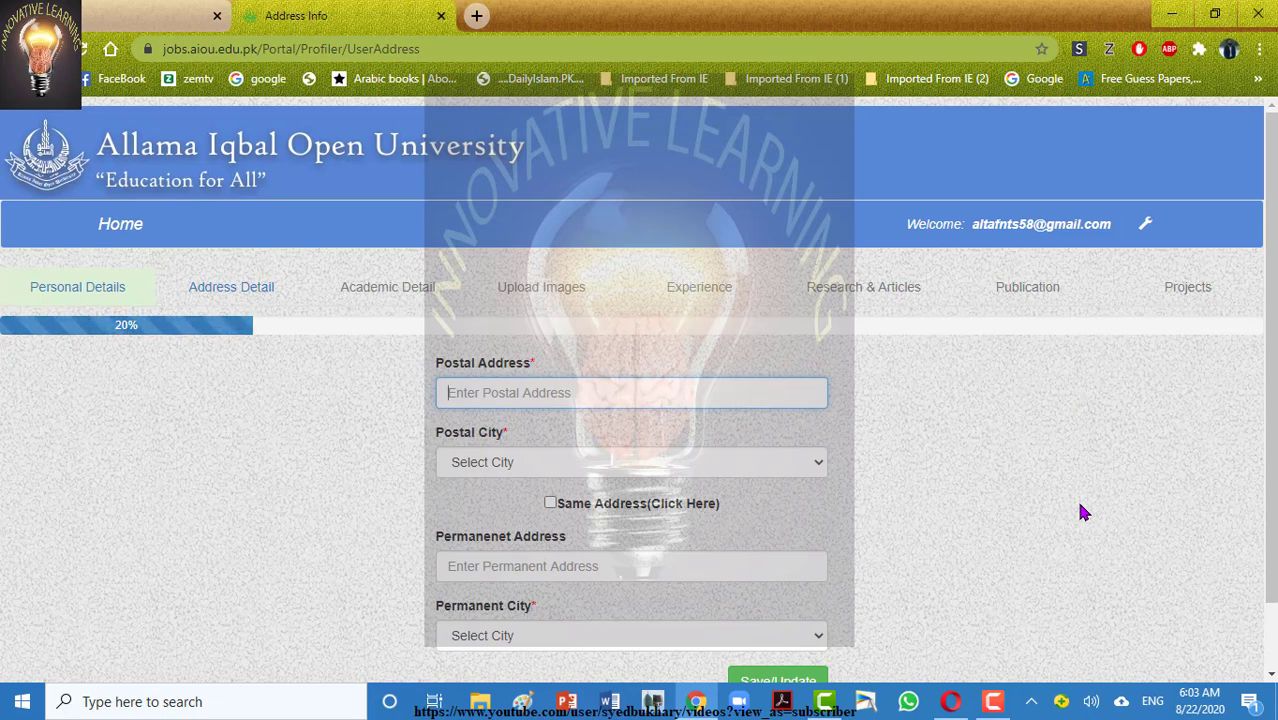
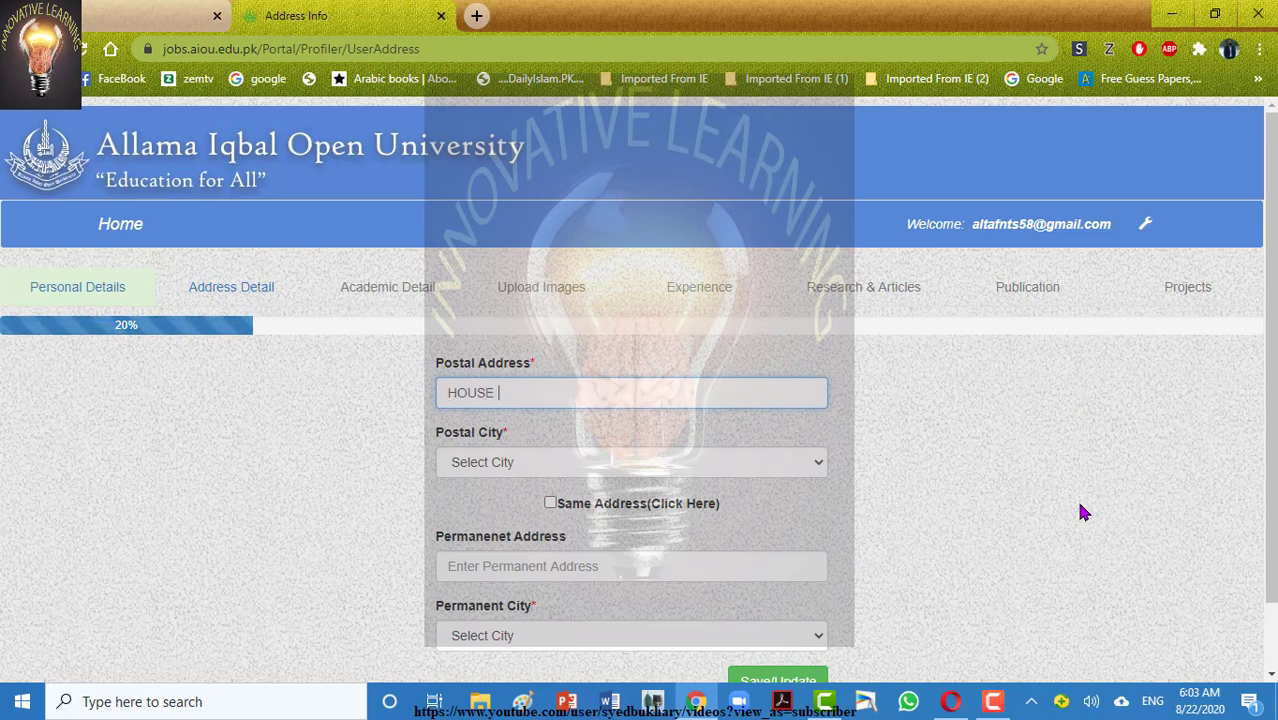
left_click(818, 468)
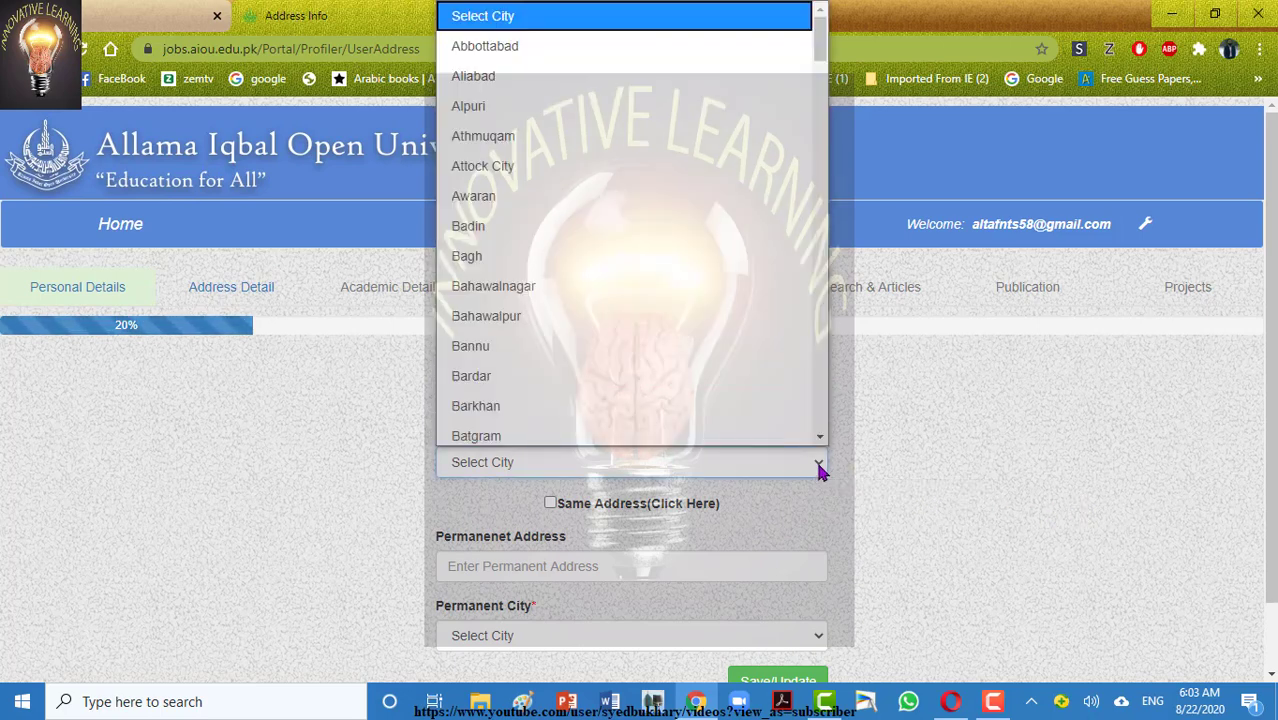
key("c")
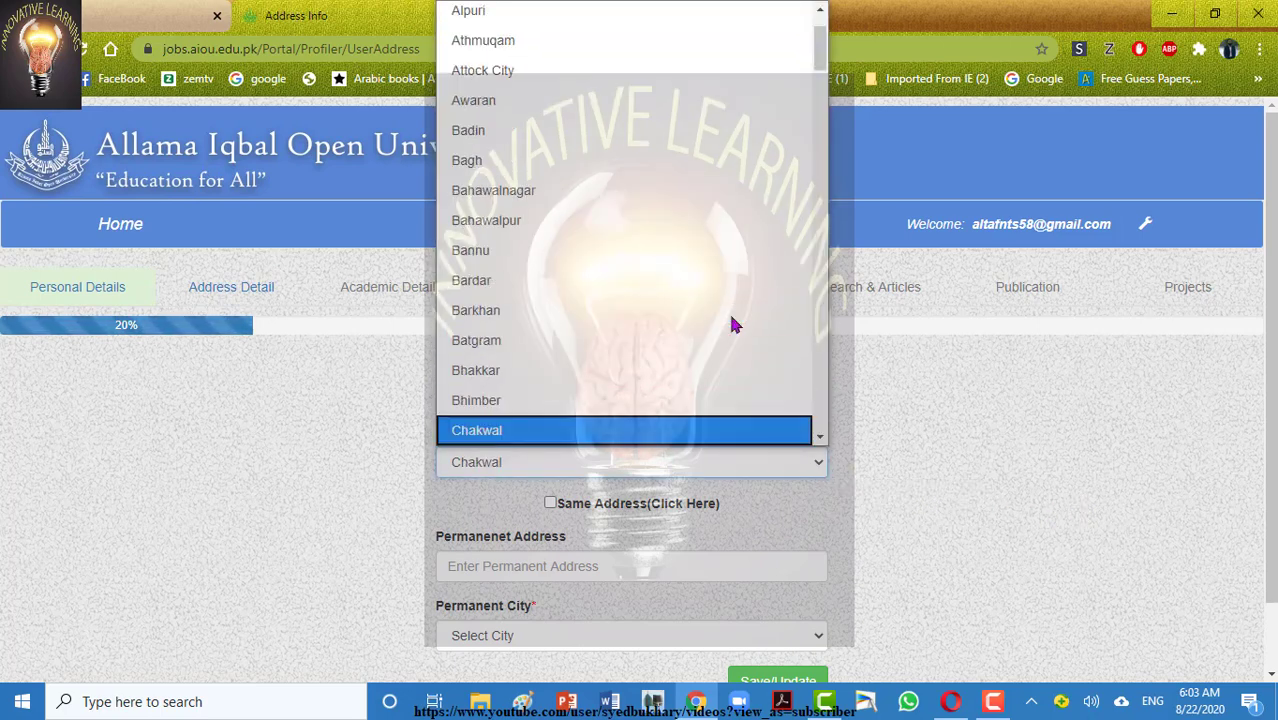
key("Return")
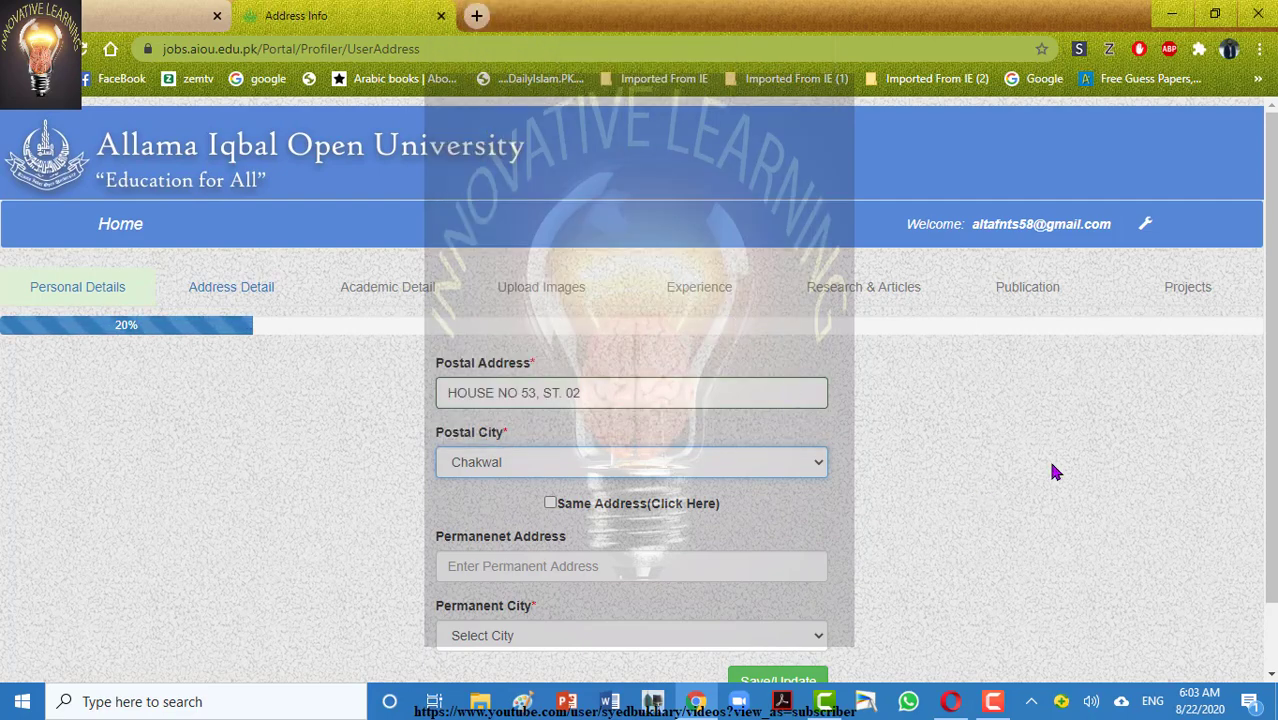
Reuse the postal address as the permanent address and save the address details.
scroll(1050, 468, "down", 1)
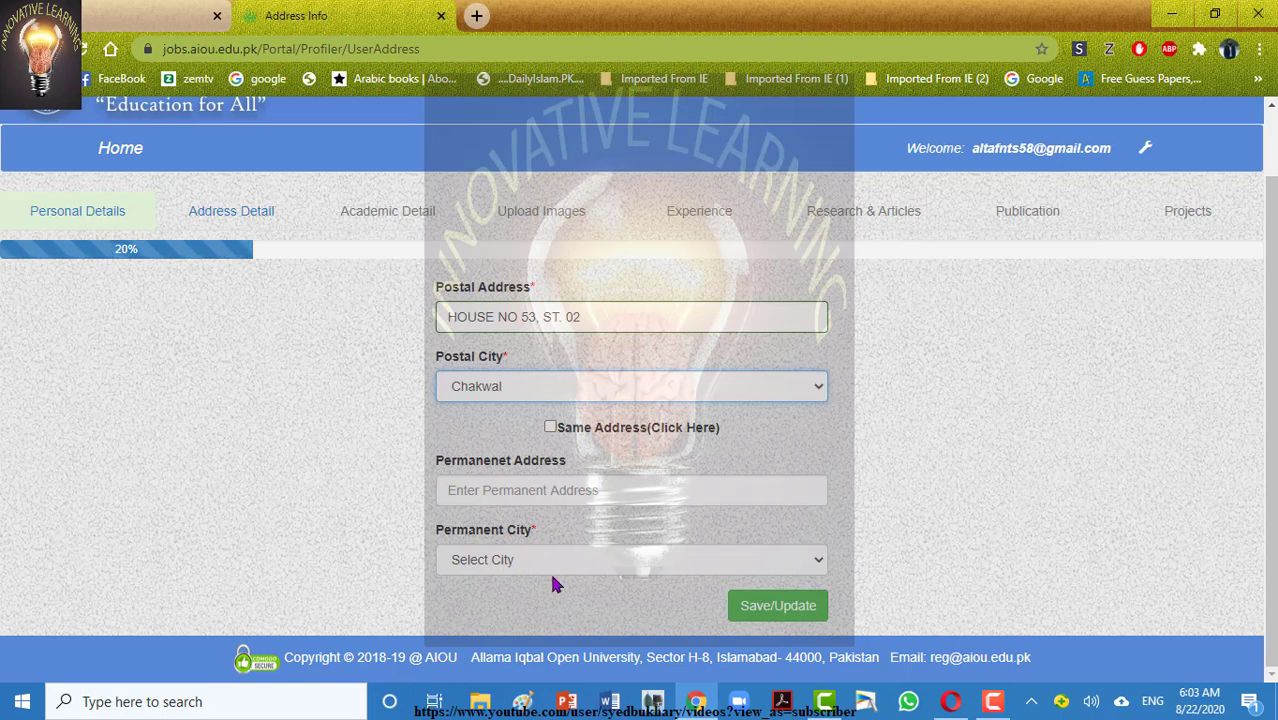
left_click(550, 427)
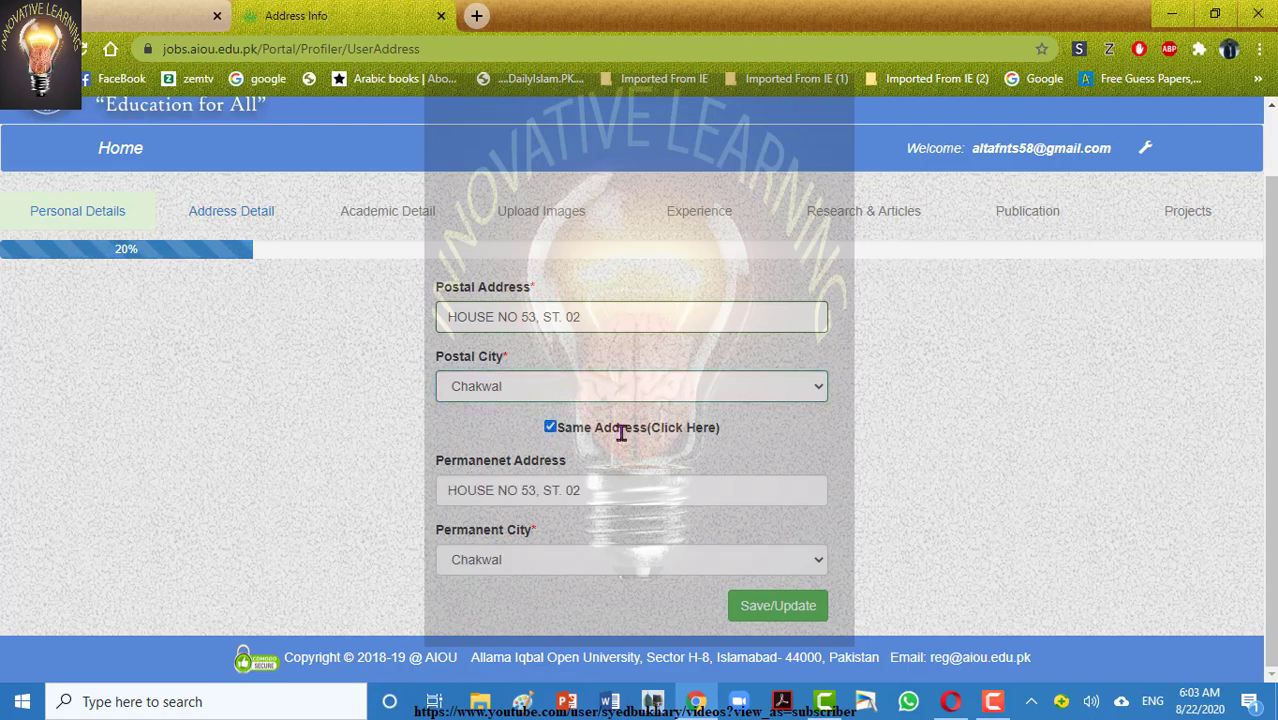
left_click(789, 606)
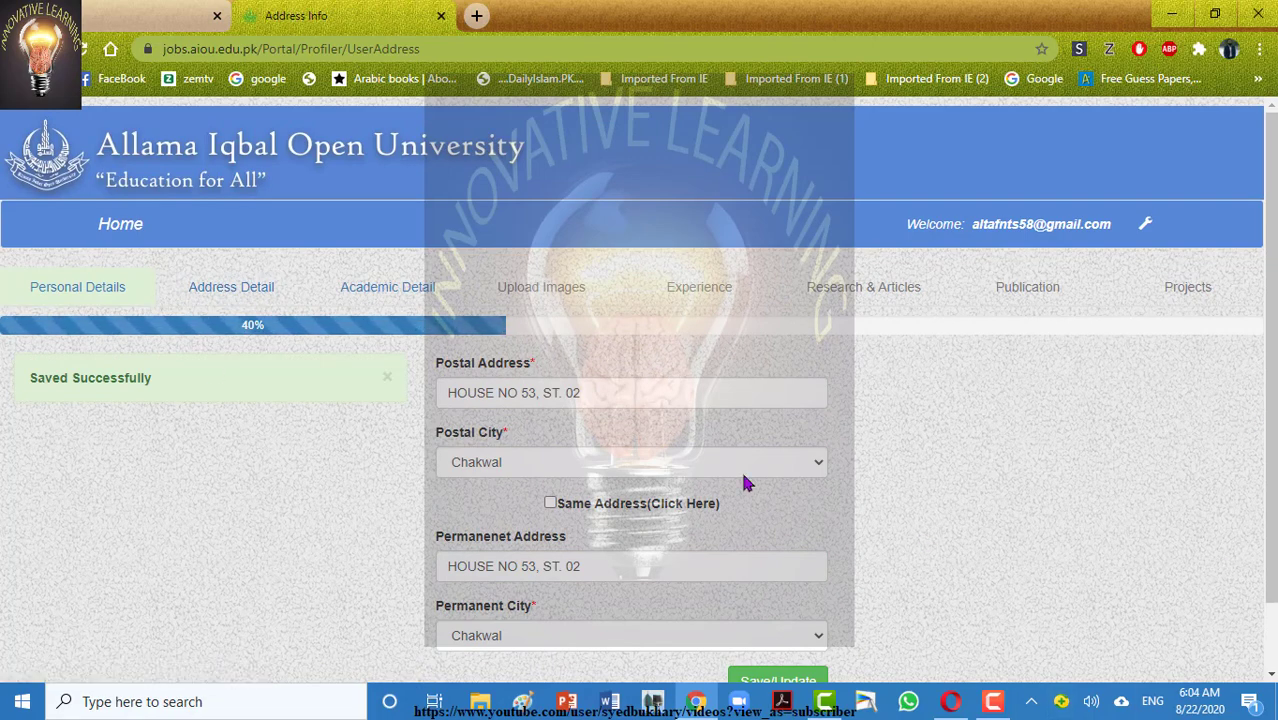
left_click(415, 290)
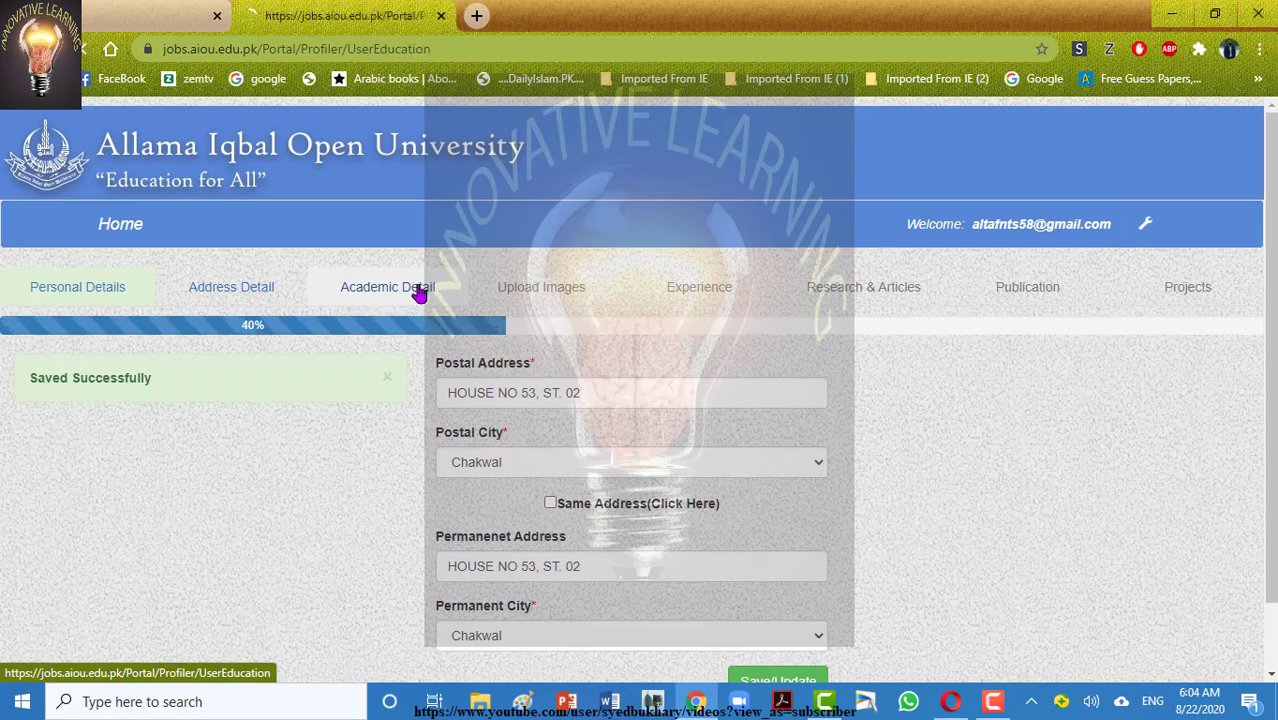
Start an SSC record: major COMPUTER, RAWALPINDI BOARD, passing year 2007.
scroll(1126, 455, "down", 2)
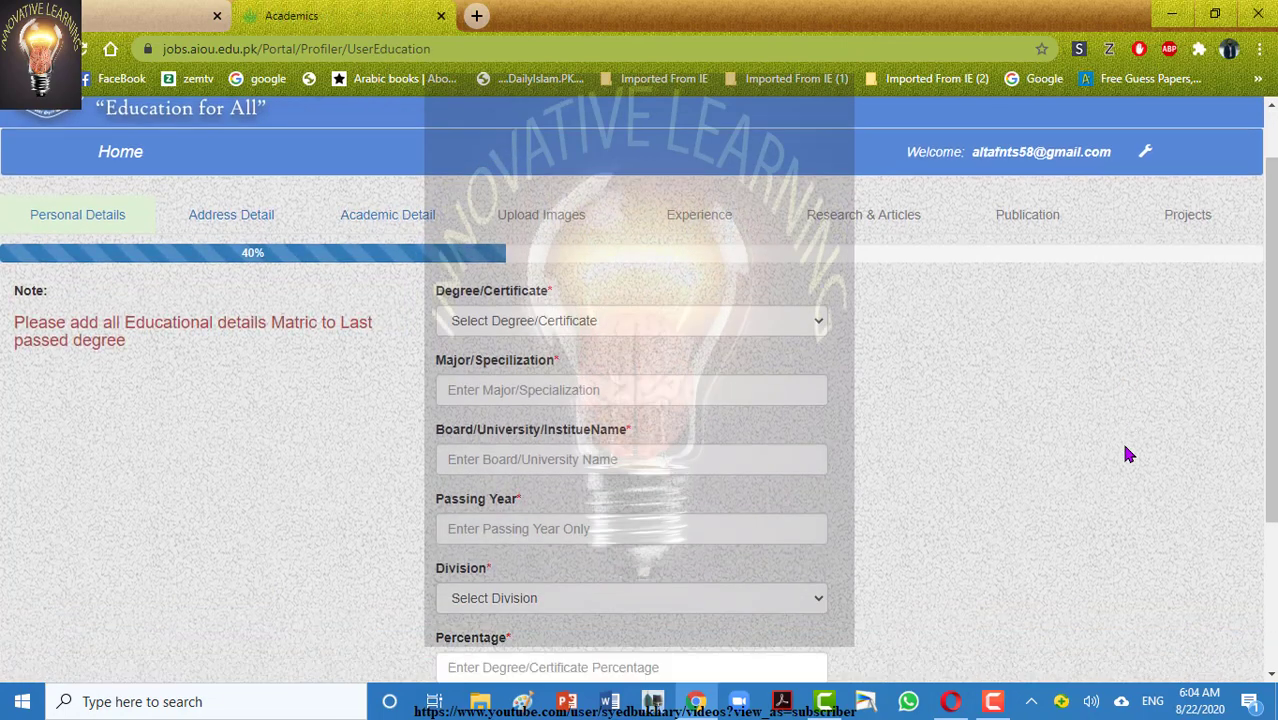
scroll(1126, 455, "up", 1)
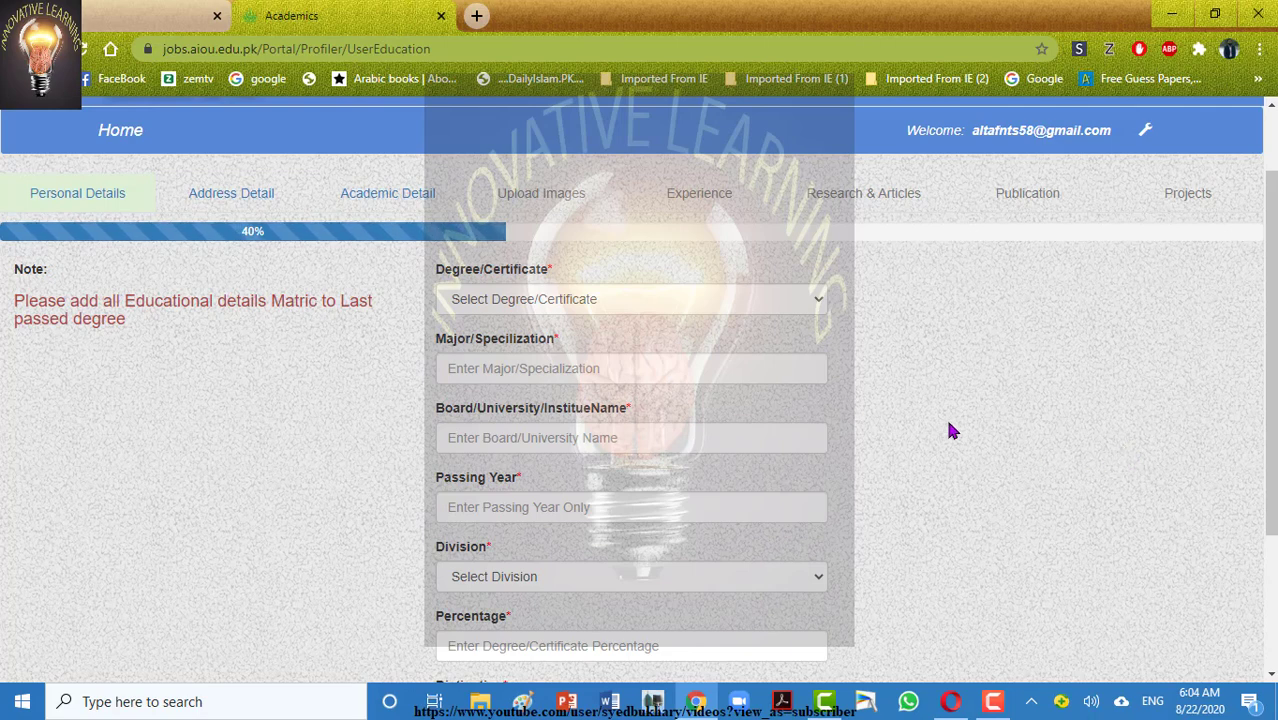
left_click(815, 302)
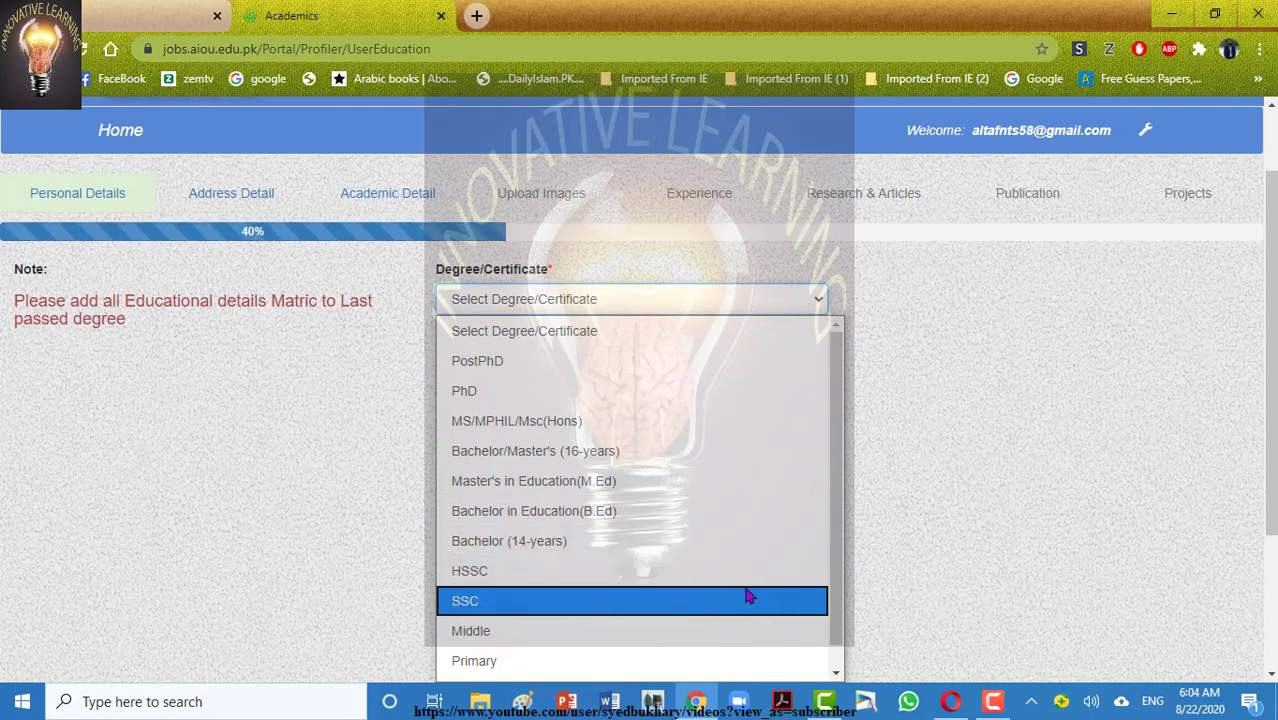
left_click(748, 598)
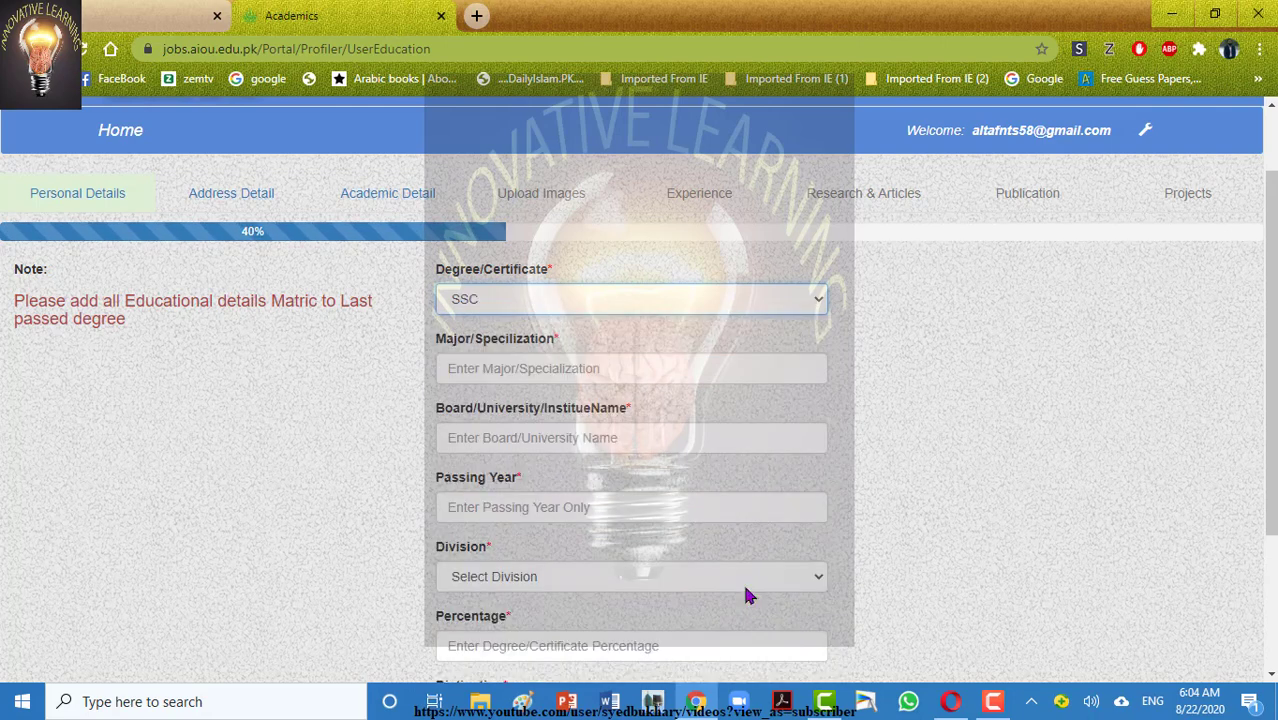
left_click(633, 372)
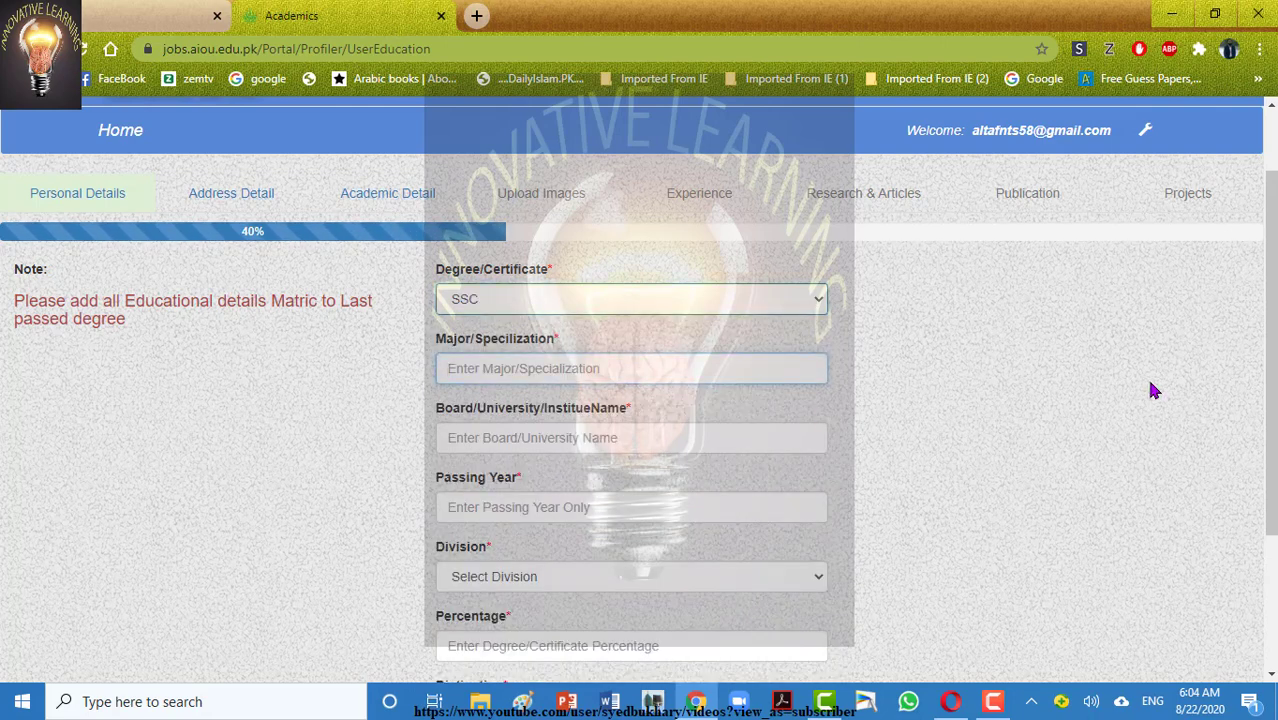
type("B")
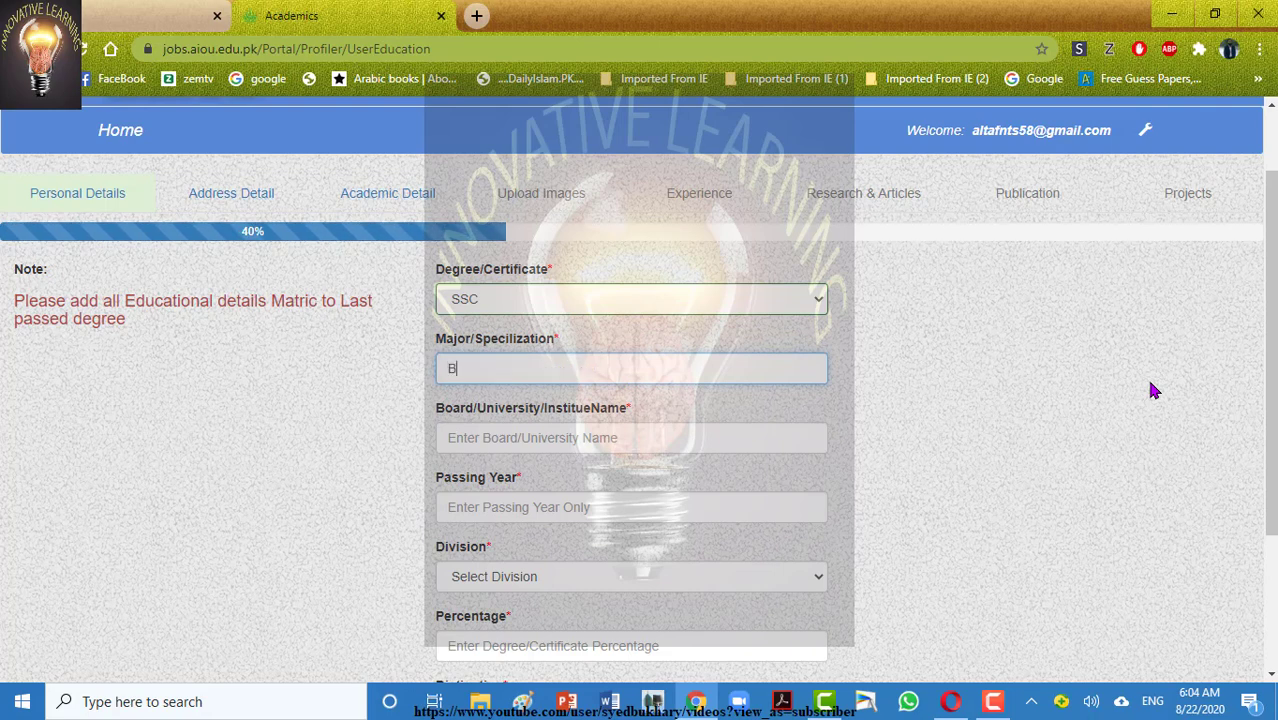
key("BackSpace")
type("COMPUTER")
left_click(577, 440)
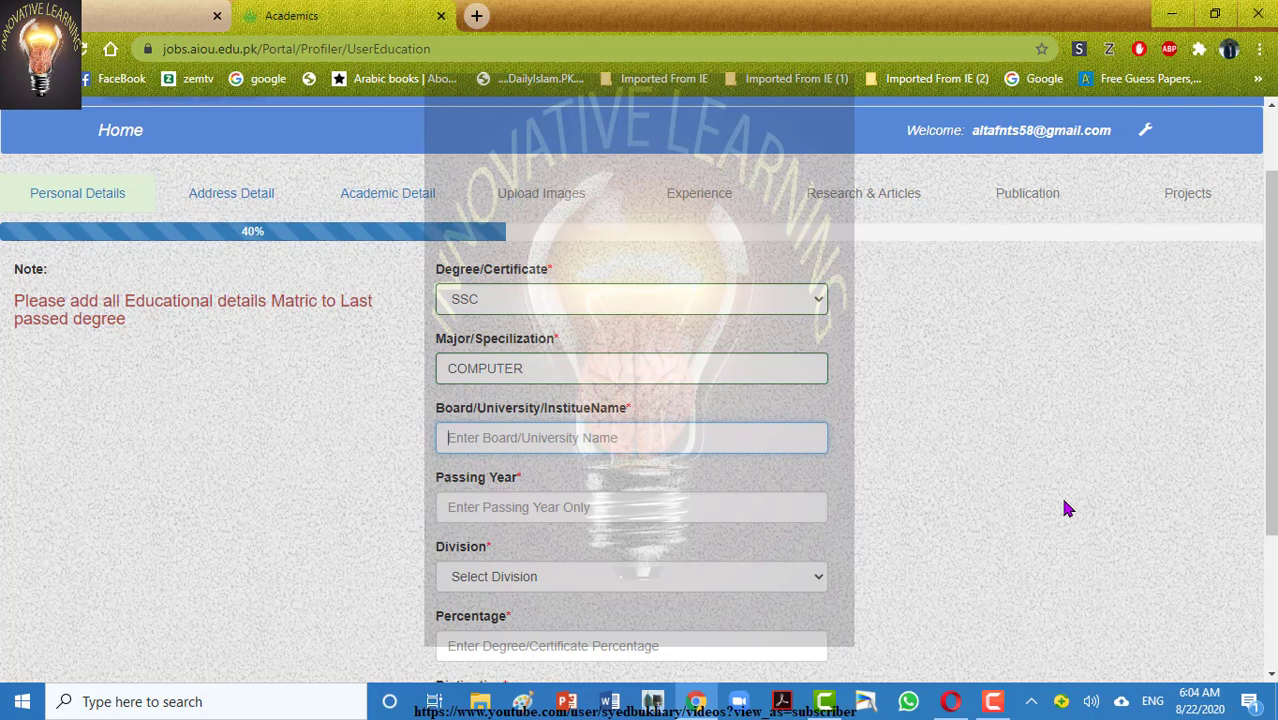
type("RAWALPINDI BOARD")
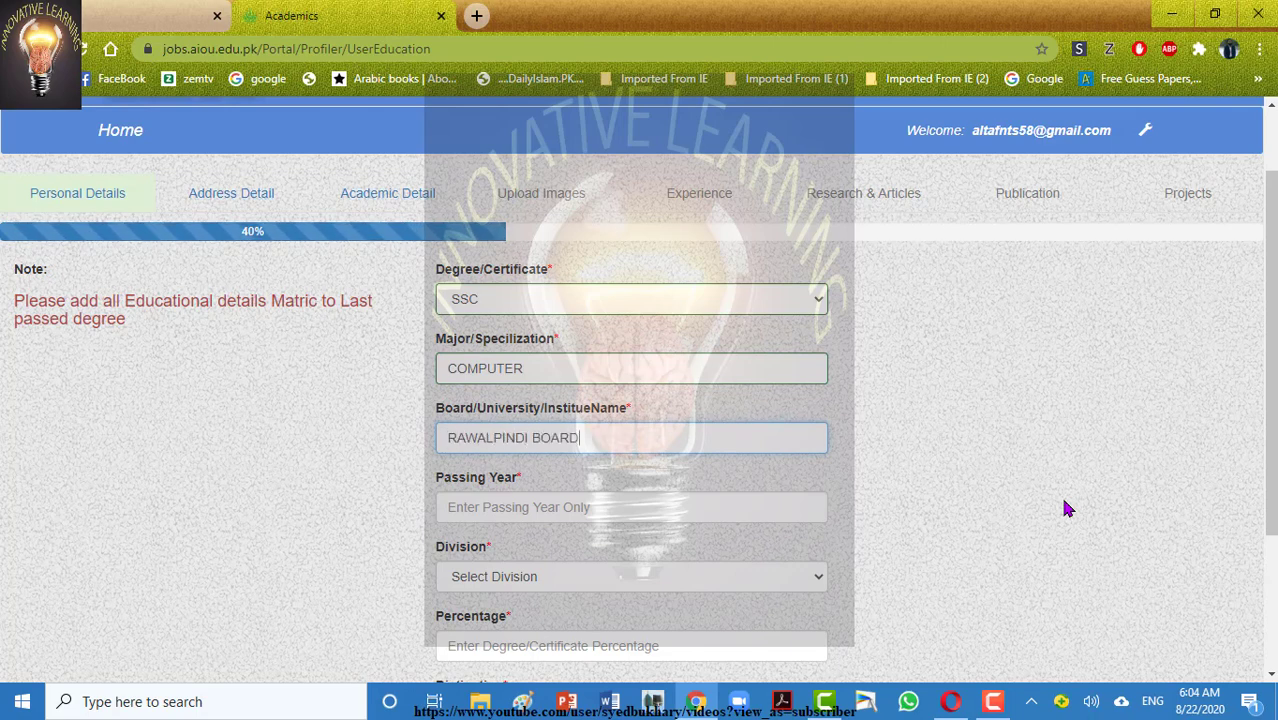
left_click(660, 516)
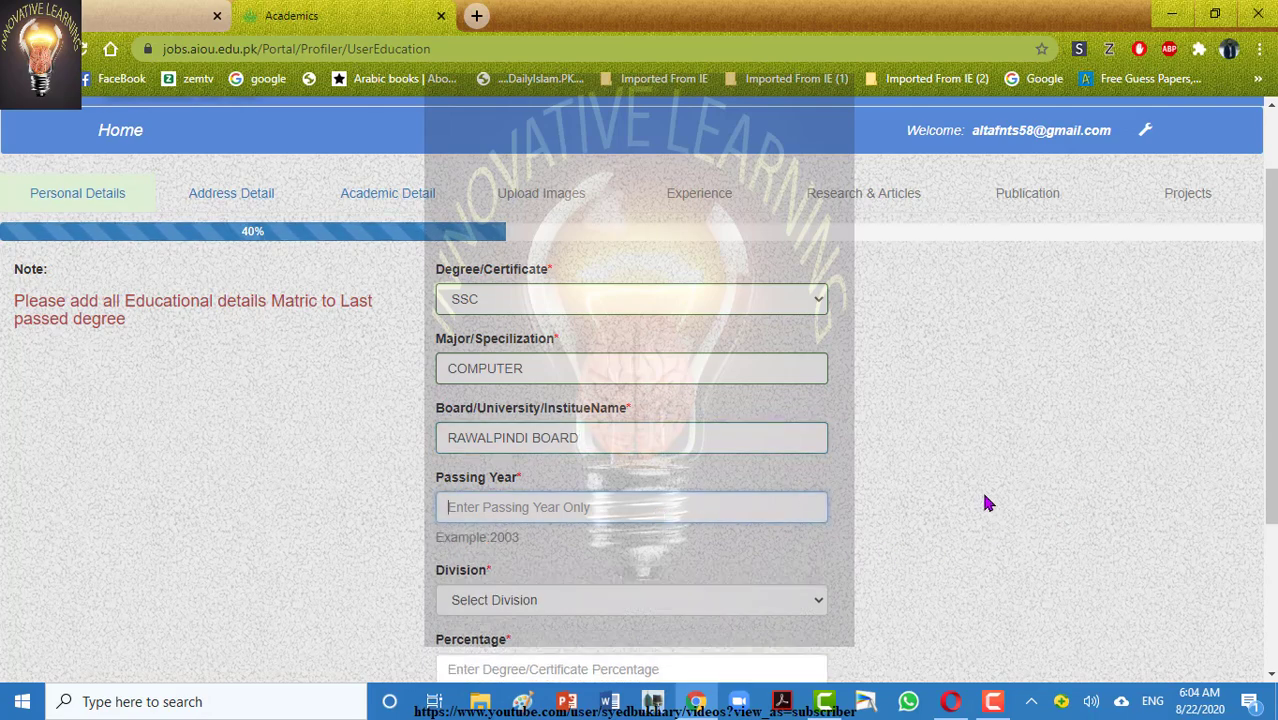
type("2007")
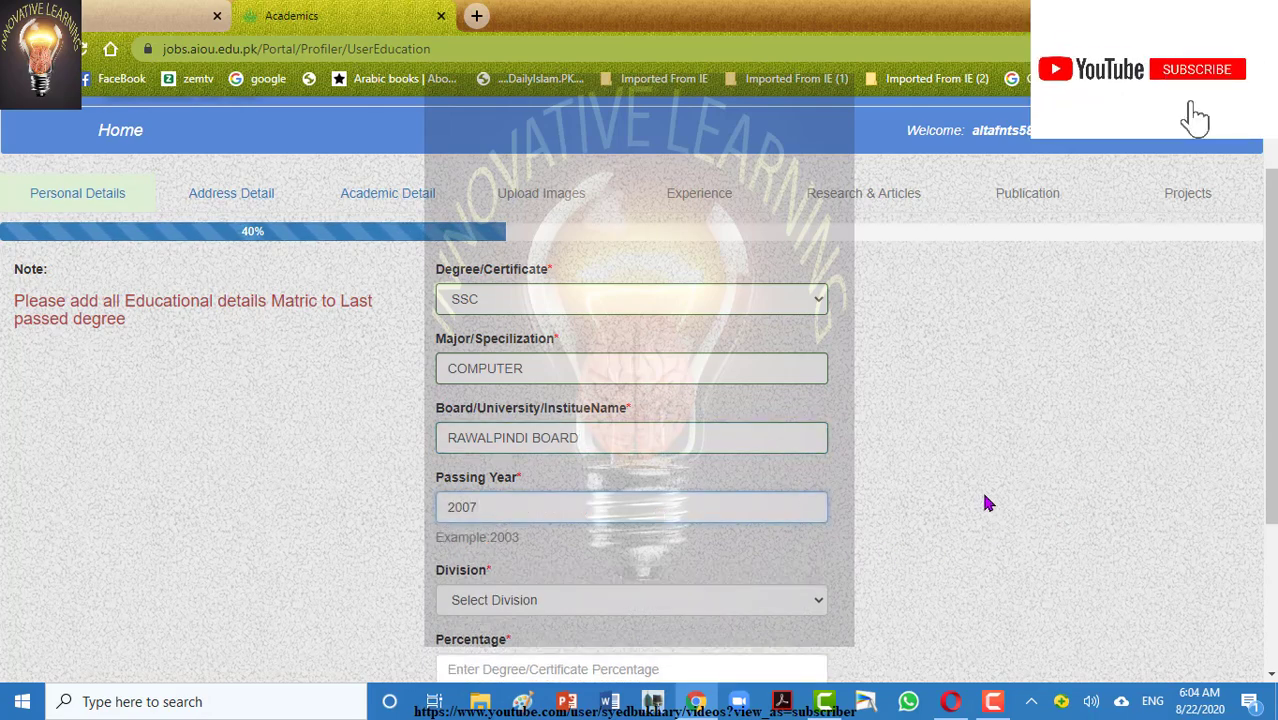
Set division 1st, percentage 74.39 and distinction None, then save the SSC record.
left_click_drag(1273, 400, 1275, 475)
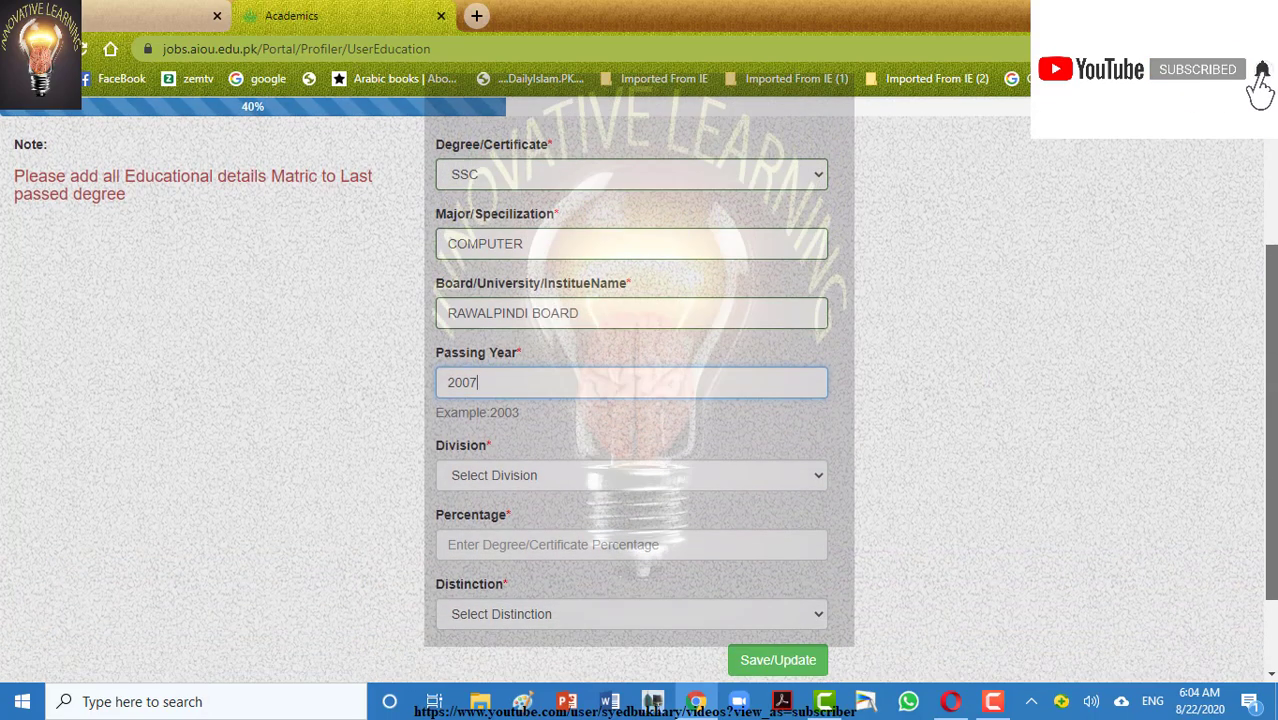
left_click(818, 480)
left_click(797, 540)
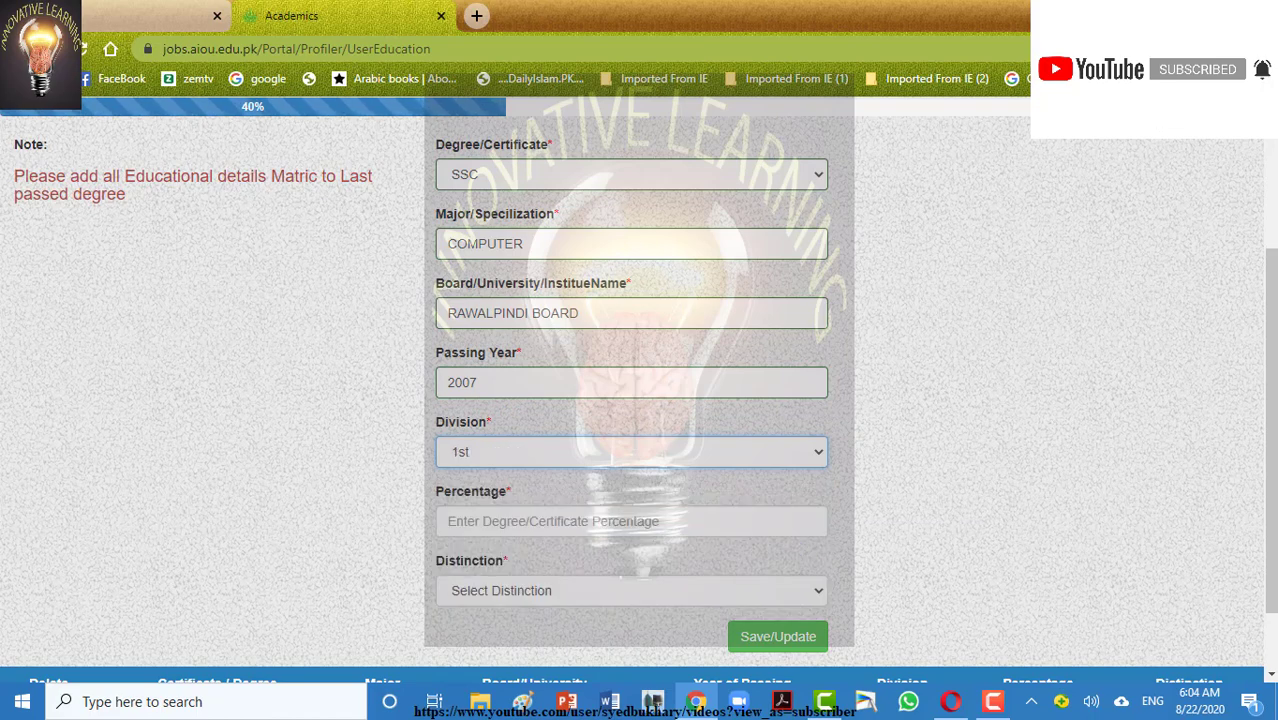
left_click(452, 518)
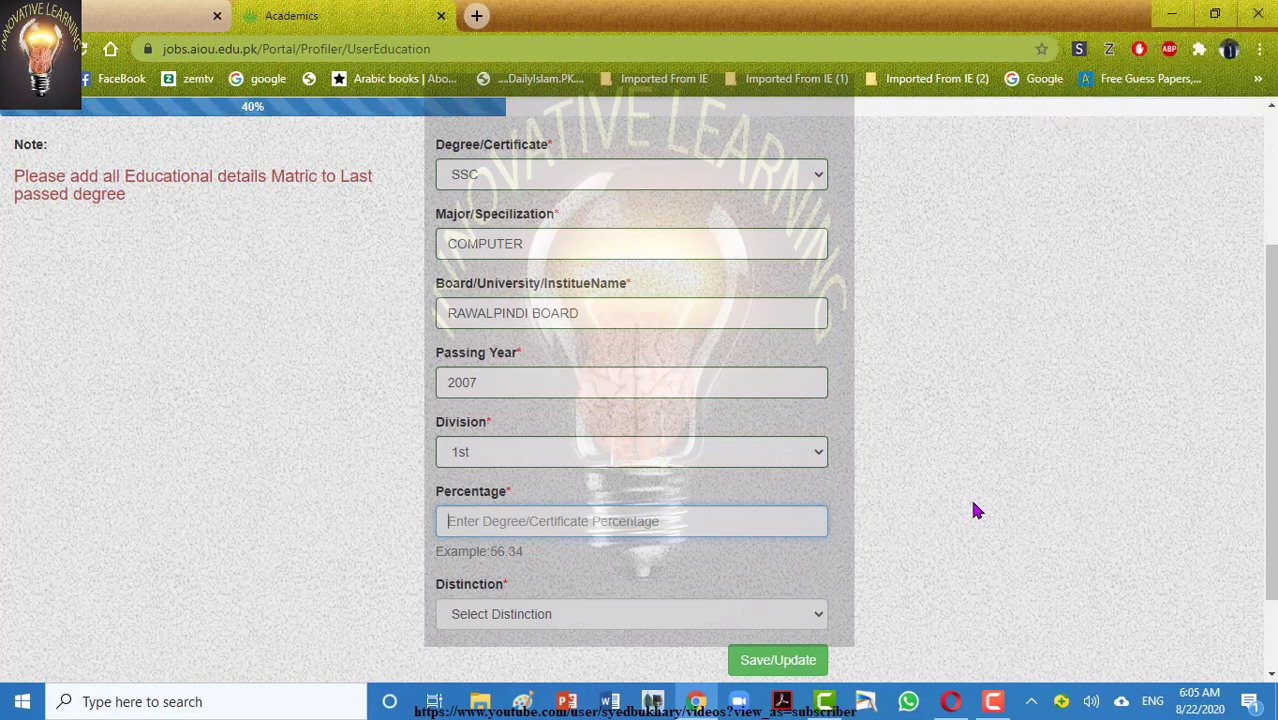
type("74.39")
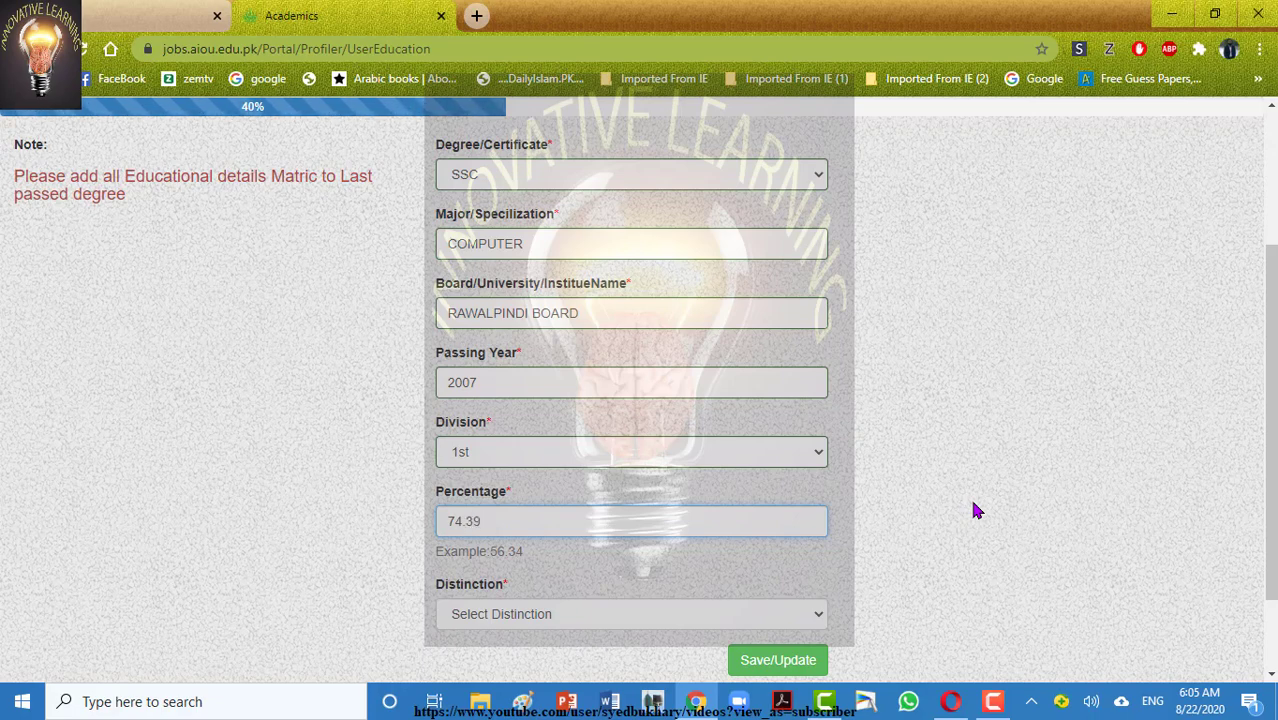
scroll(970, 497, "down", 1)
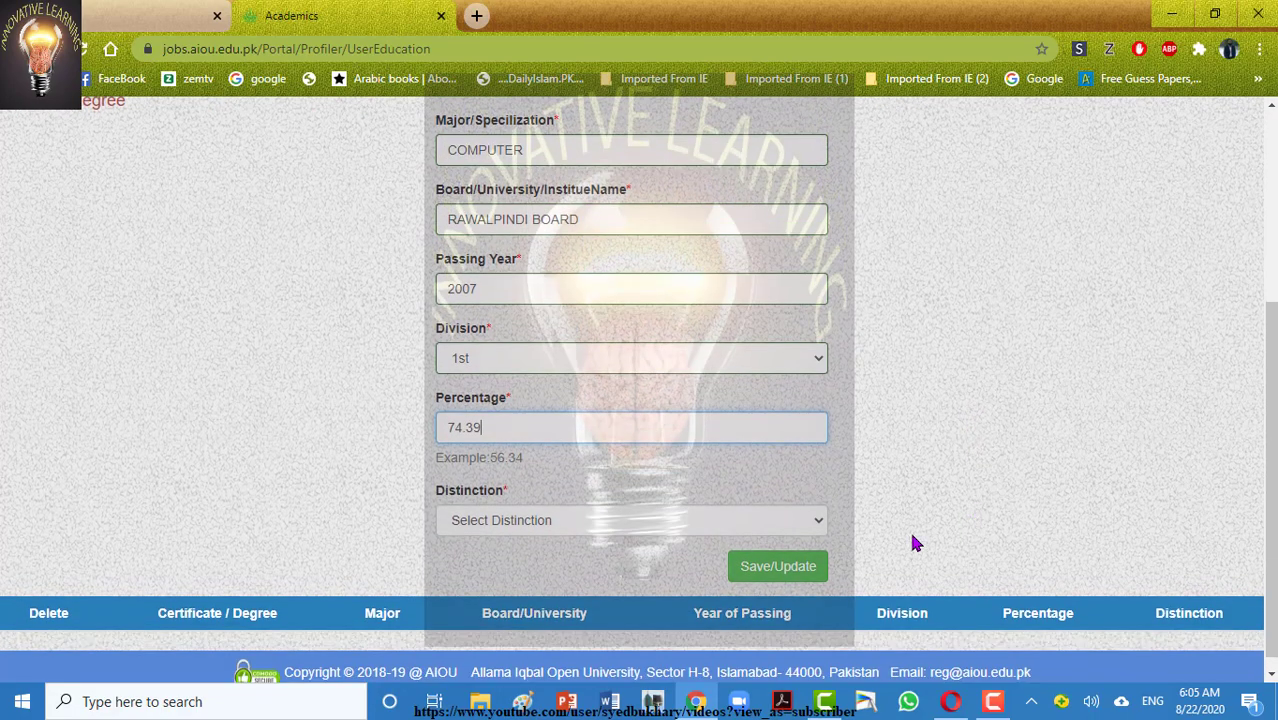
left_click(820, 522)
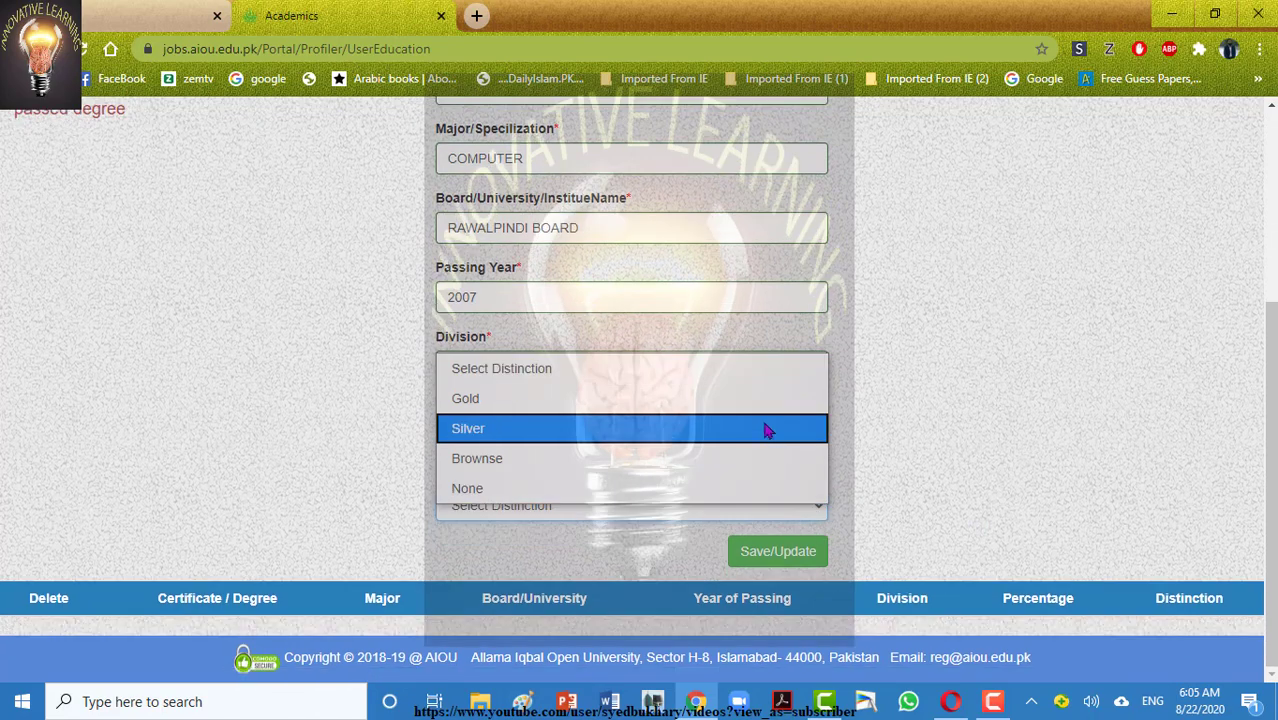
left_click(757, 488)
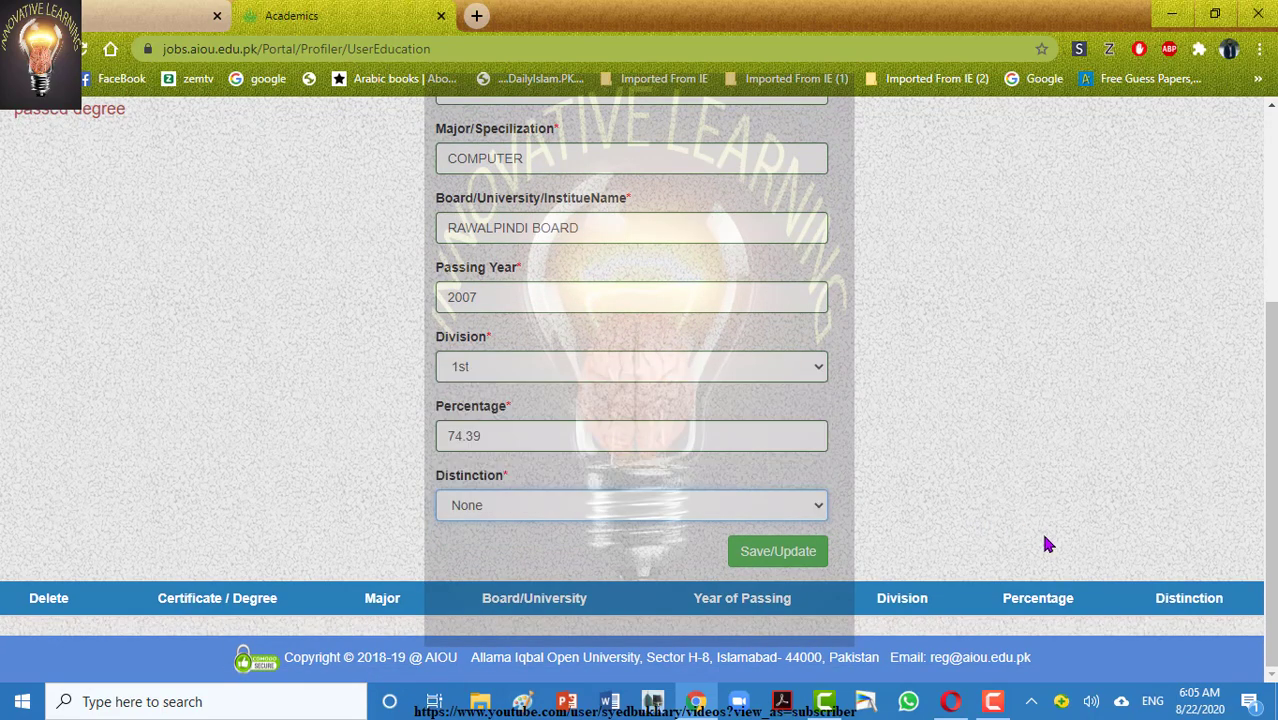
left_click(787, 562)
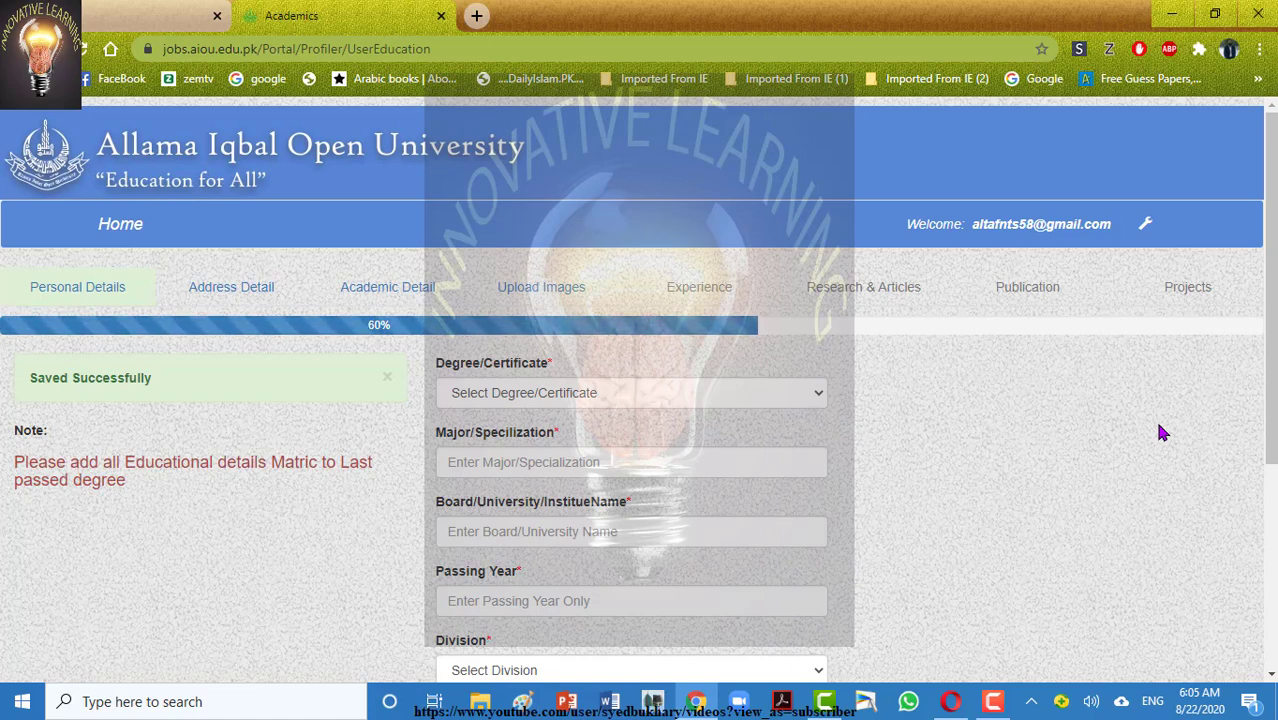
Start an HSSC record: major BIOLOGY, RAWALPINDI BOARD, passing year 2009.
left_click(819, 394)
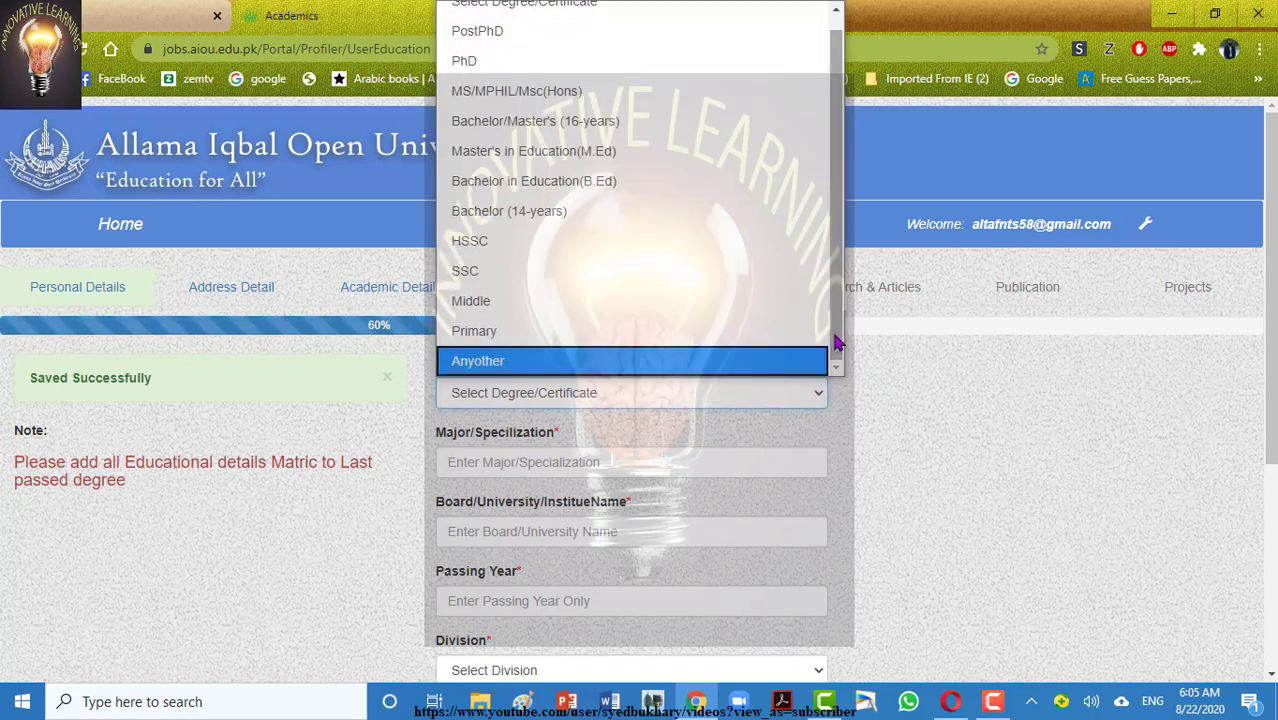
left_click_drag(836, 337, 481, 236)
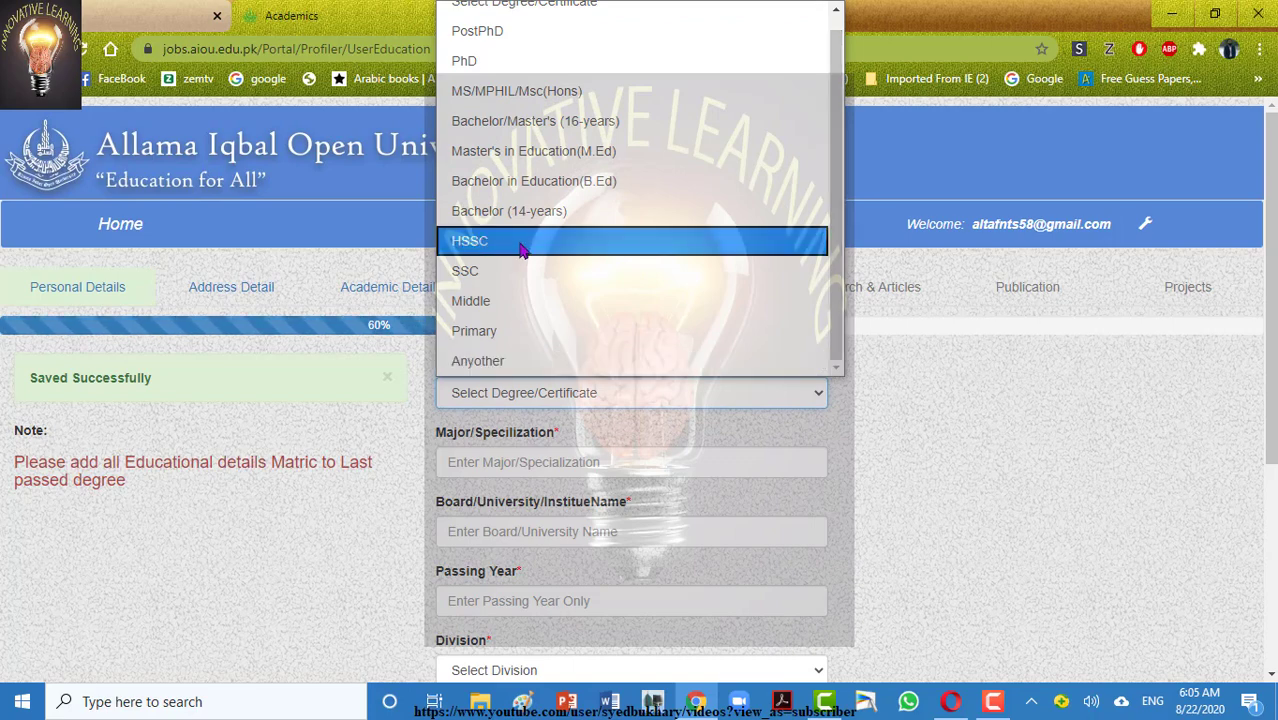
left_click(608, 250)
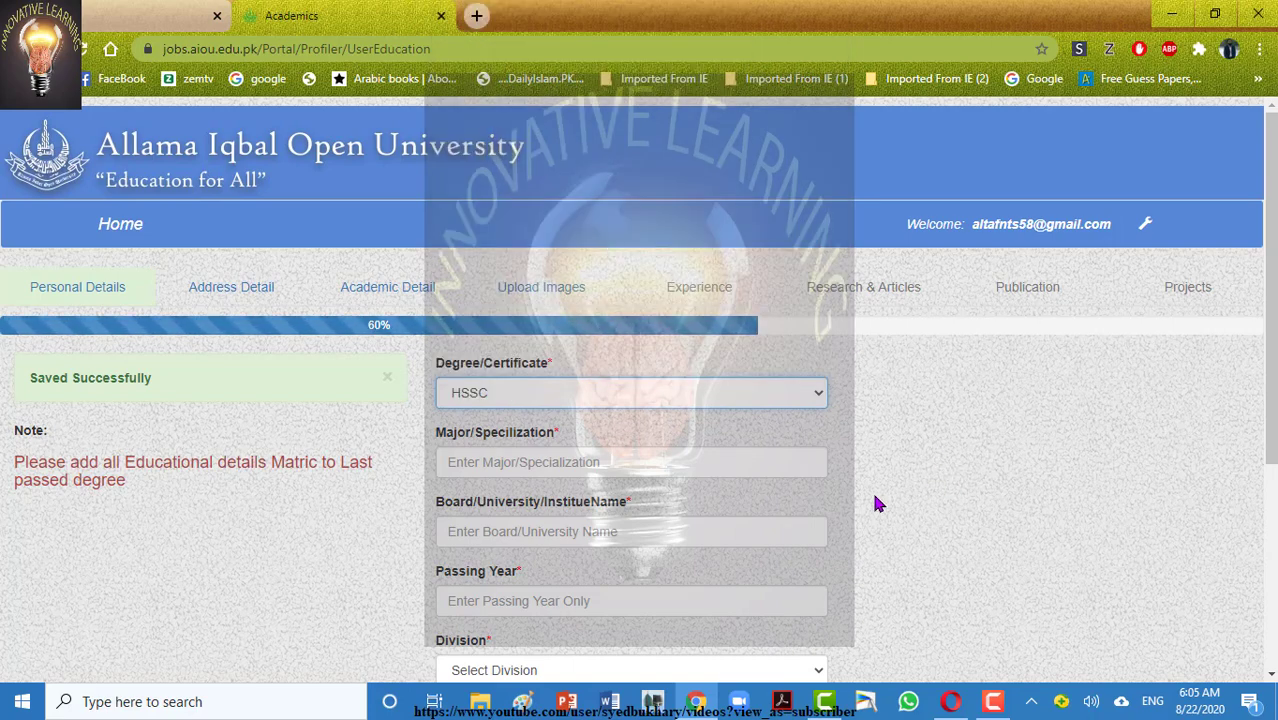
left_click(697, 460)
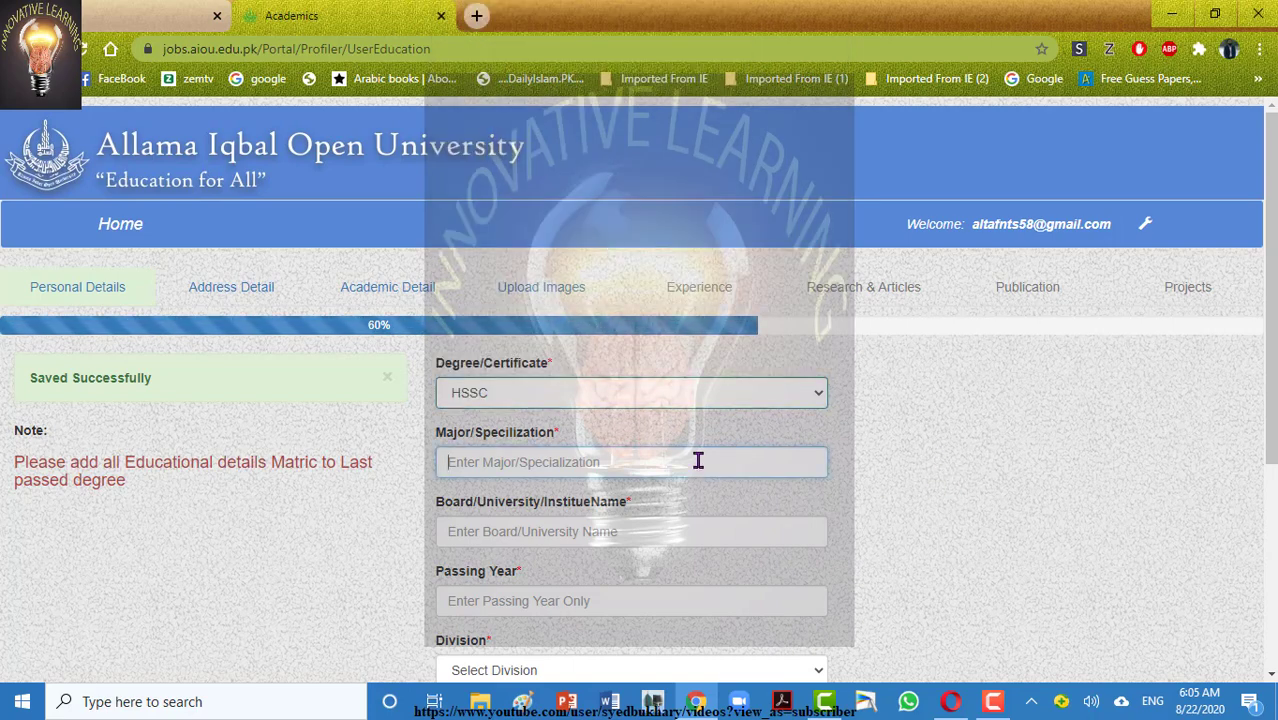
type("I")
key("BackSpace")
type("BIOL")
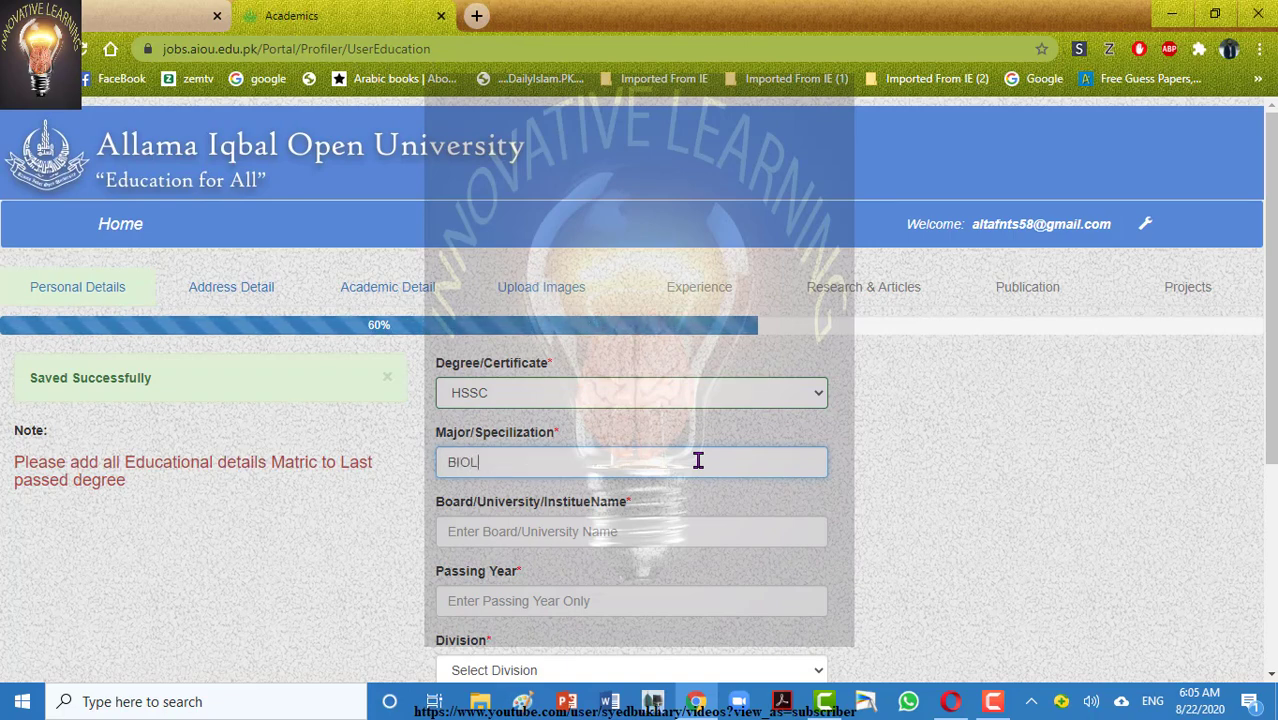
type("OGY")
left_click(665, 535)
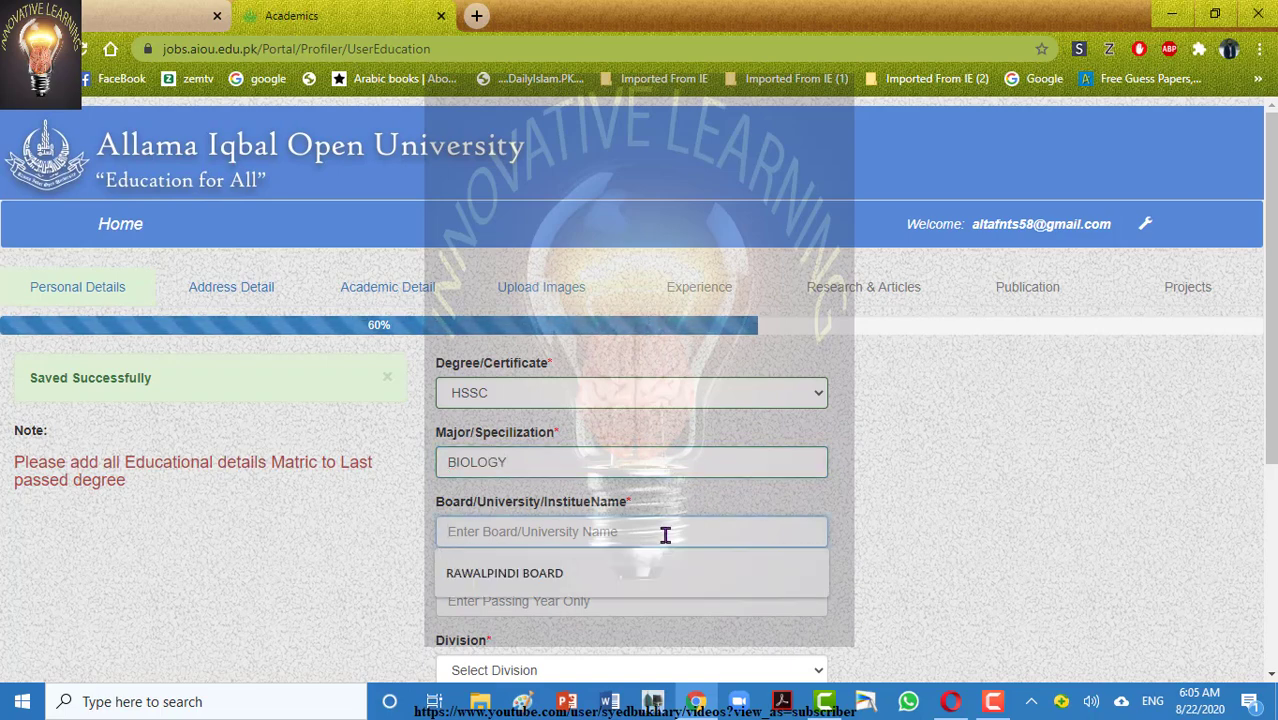
left_click(605, 572)
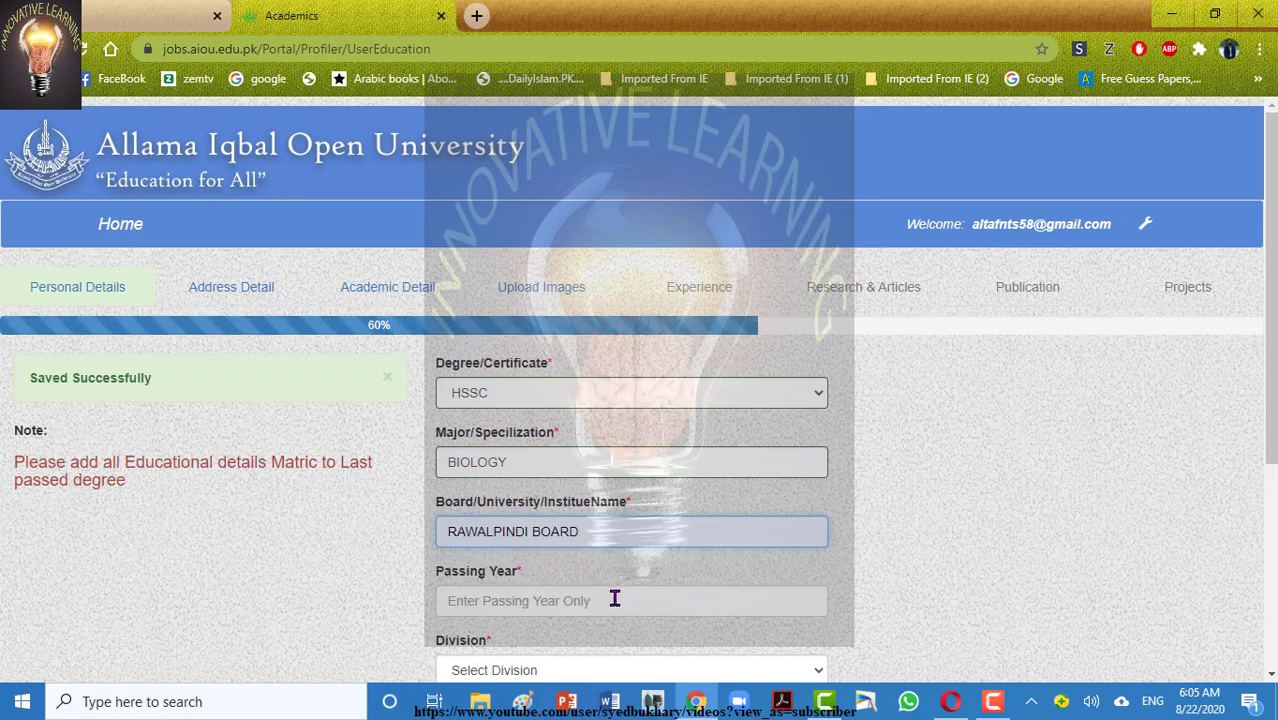
left_click(614, 598)
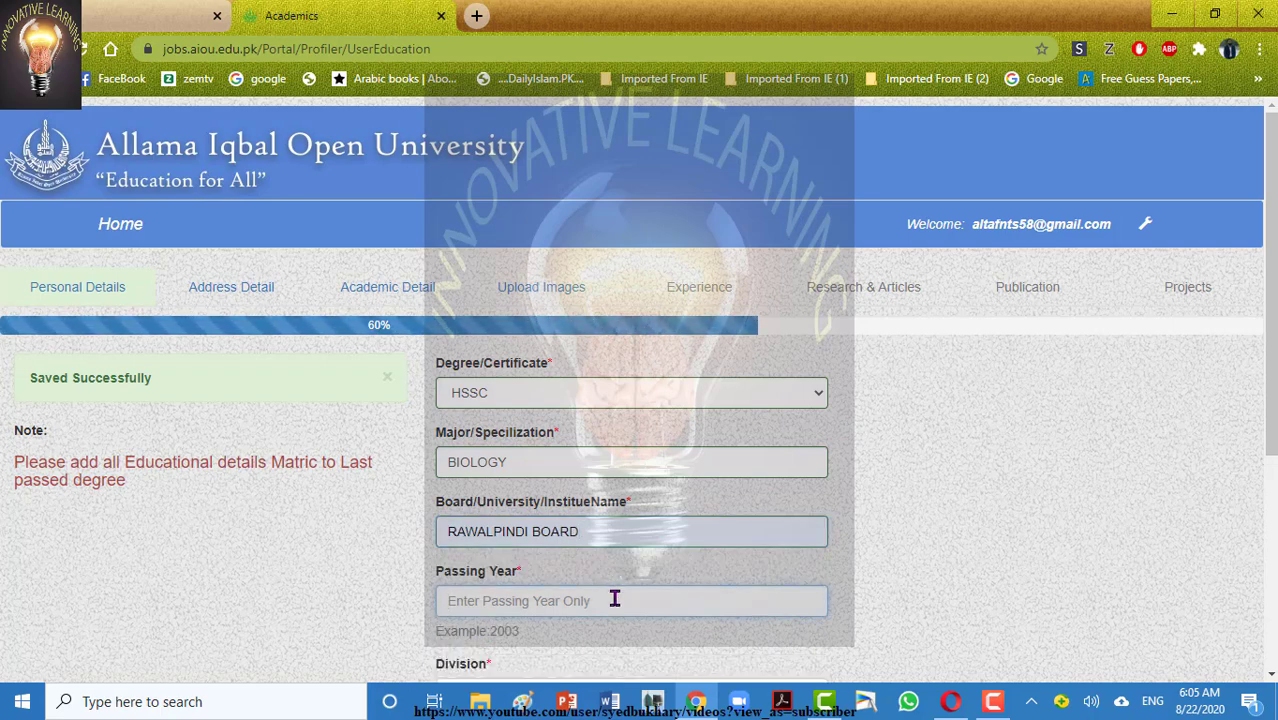
type("2009")
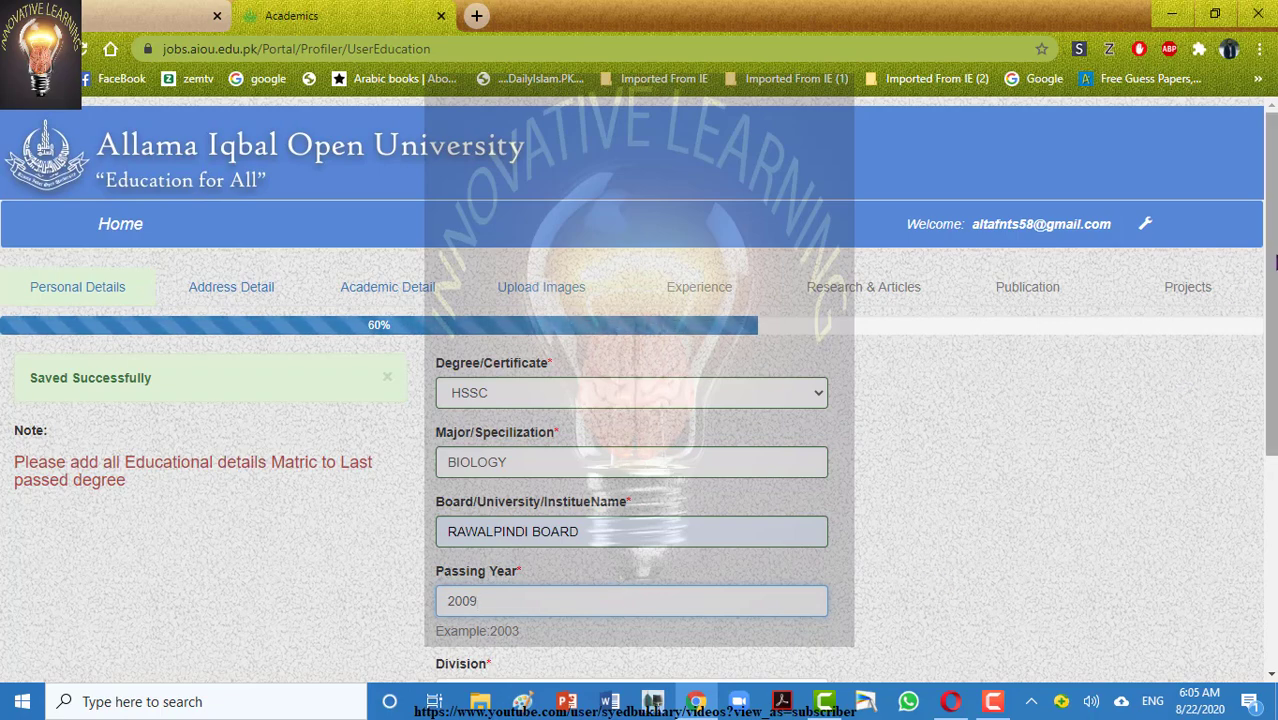
Set division 1st, percentage 73.22 and distinction None, then save the HSSC record.
scroll(1274, 265, "down", 2)
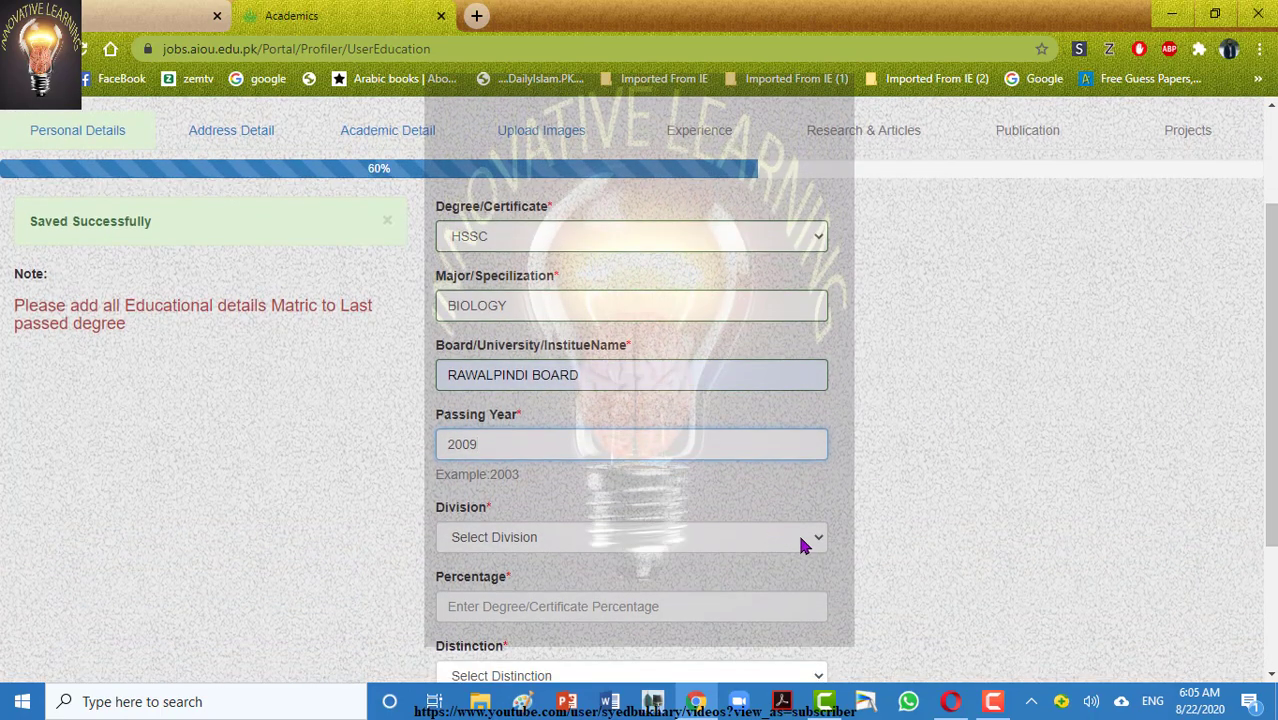
left_click(815, 540)
left_click(736, 600)
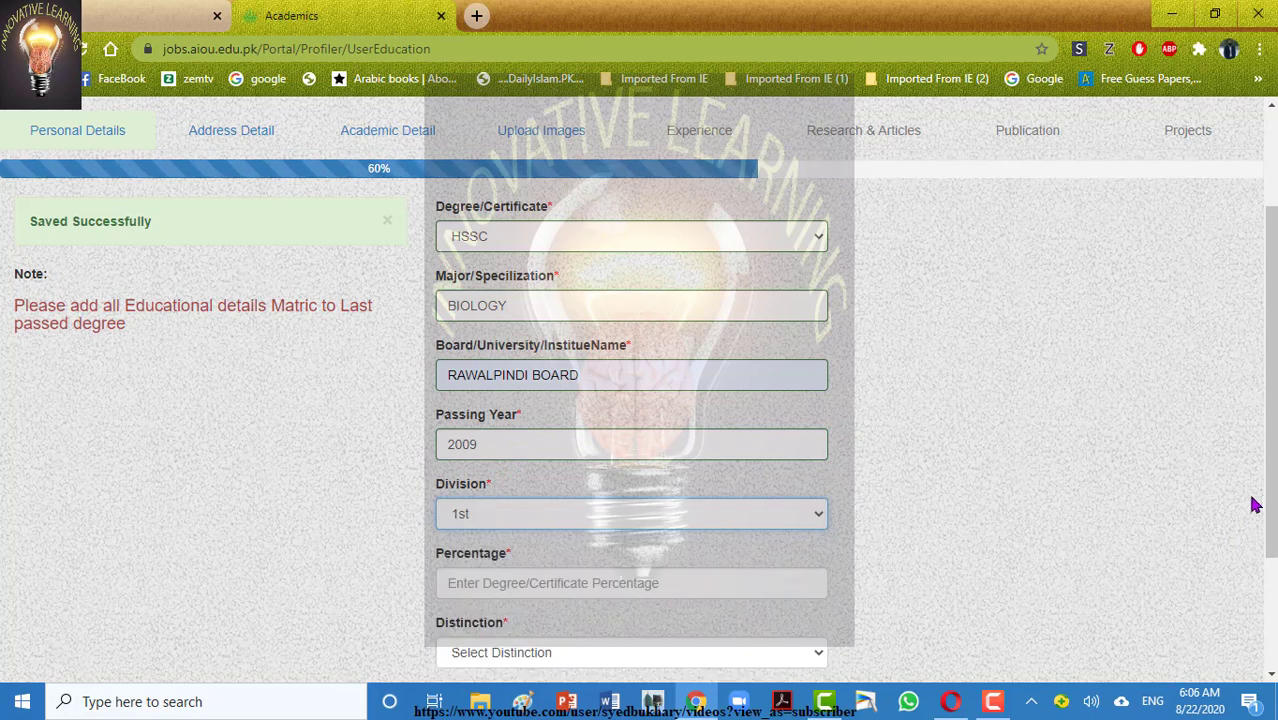
scroll(1270, 465, "down", 1)
left_click(490, 482)
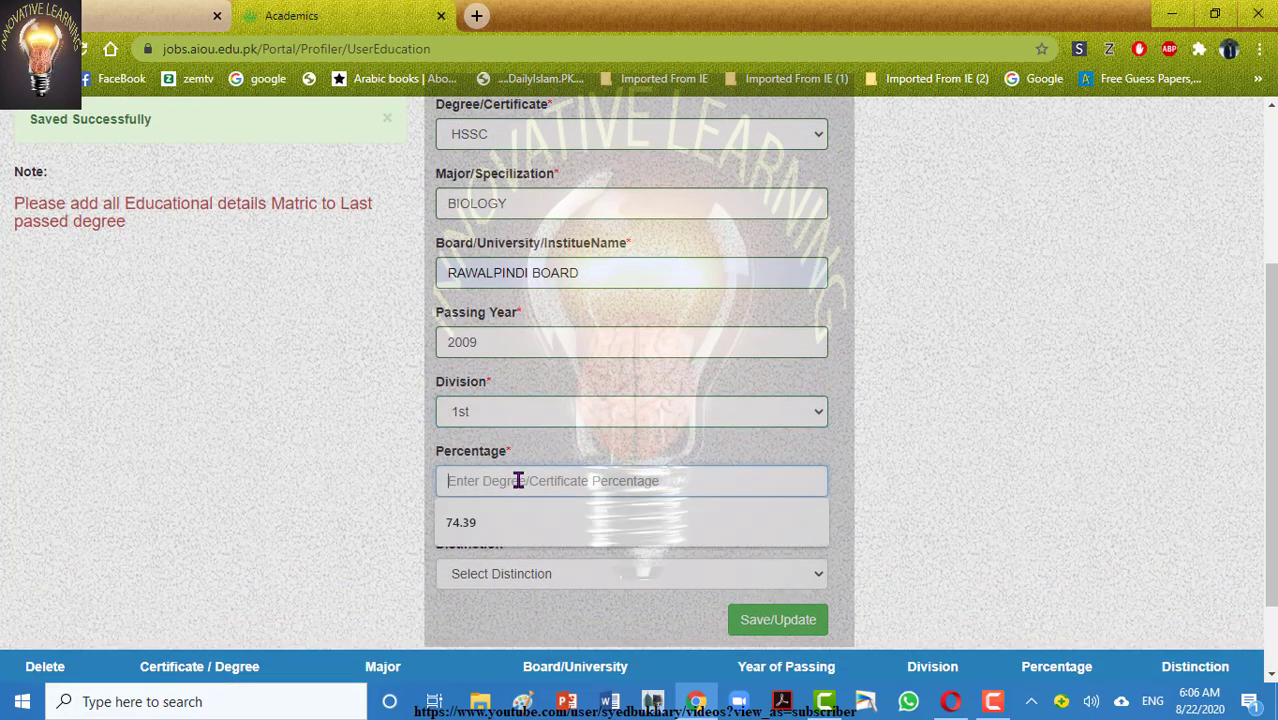
type("73")
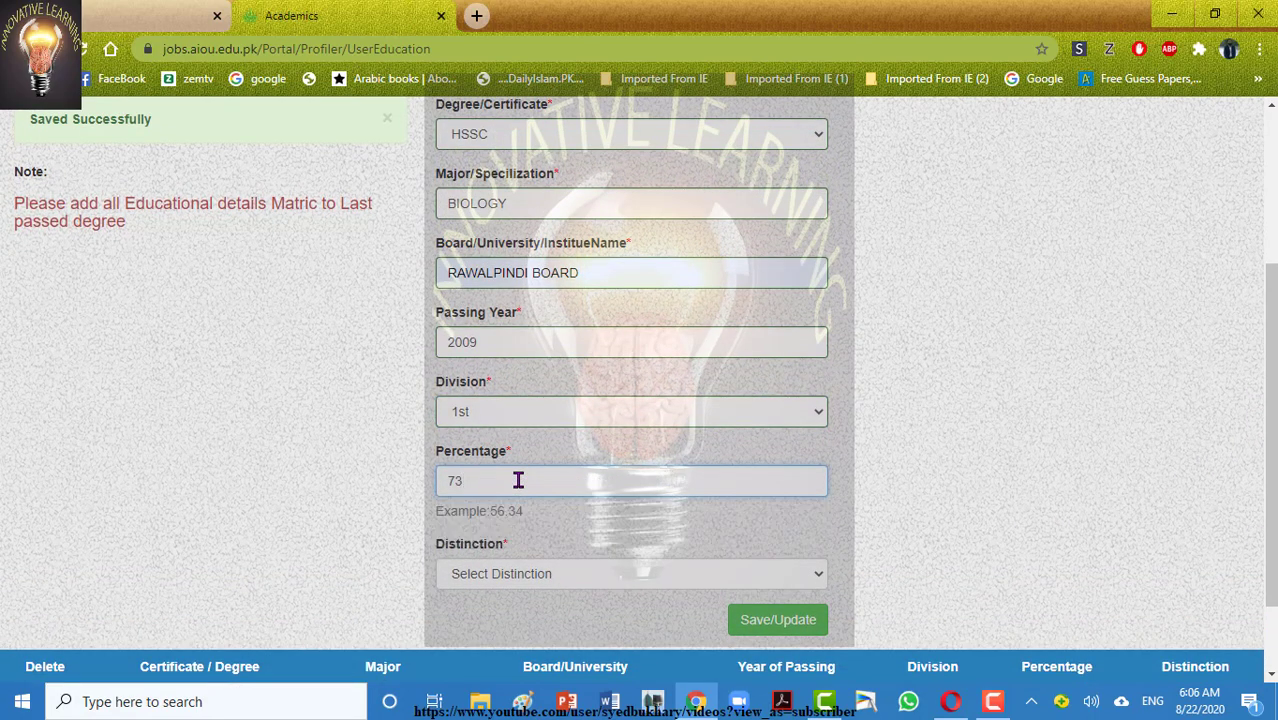
type(".22")
left_click(812, 580)
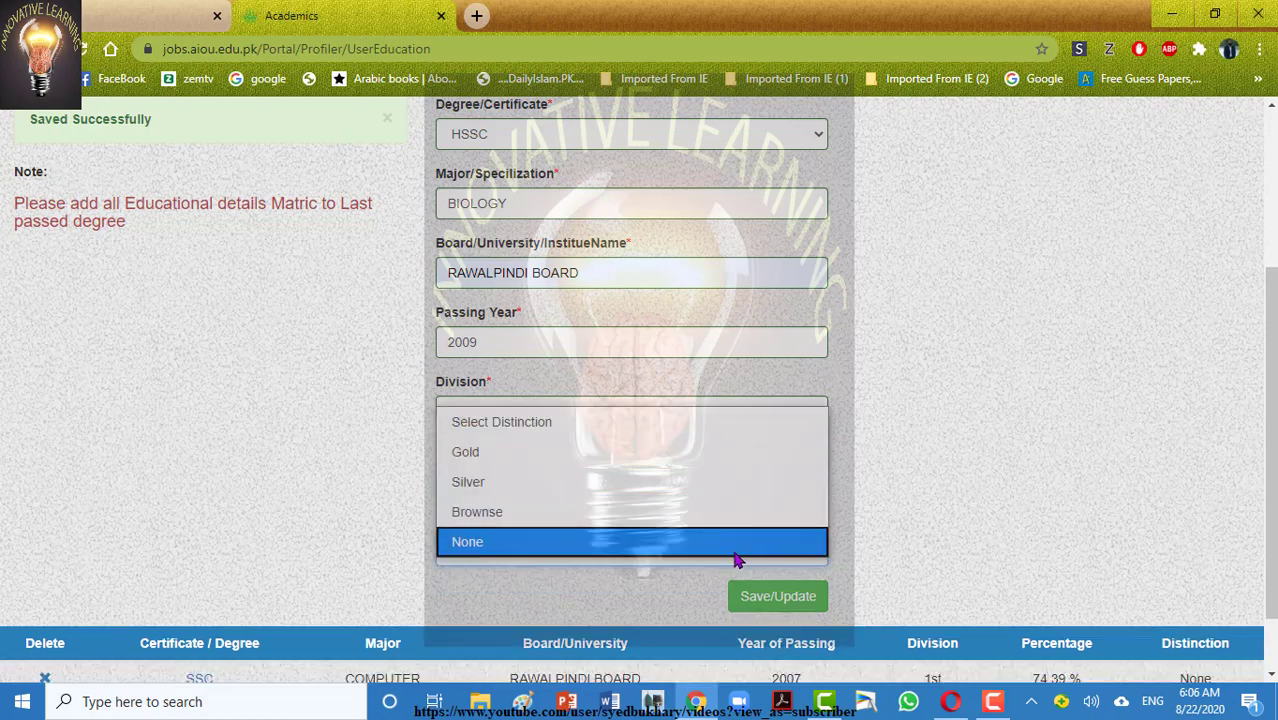
left_click(738, 545)
left_click(792, 600)
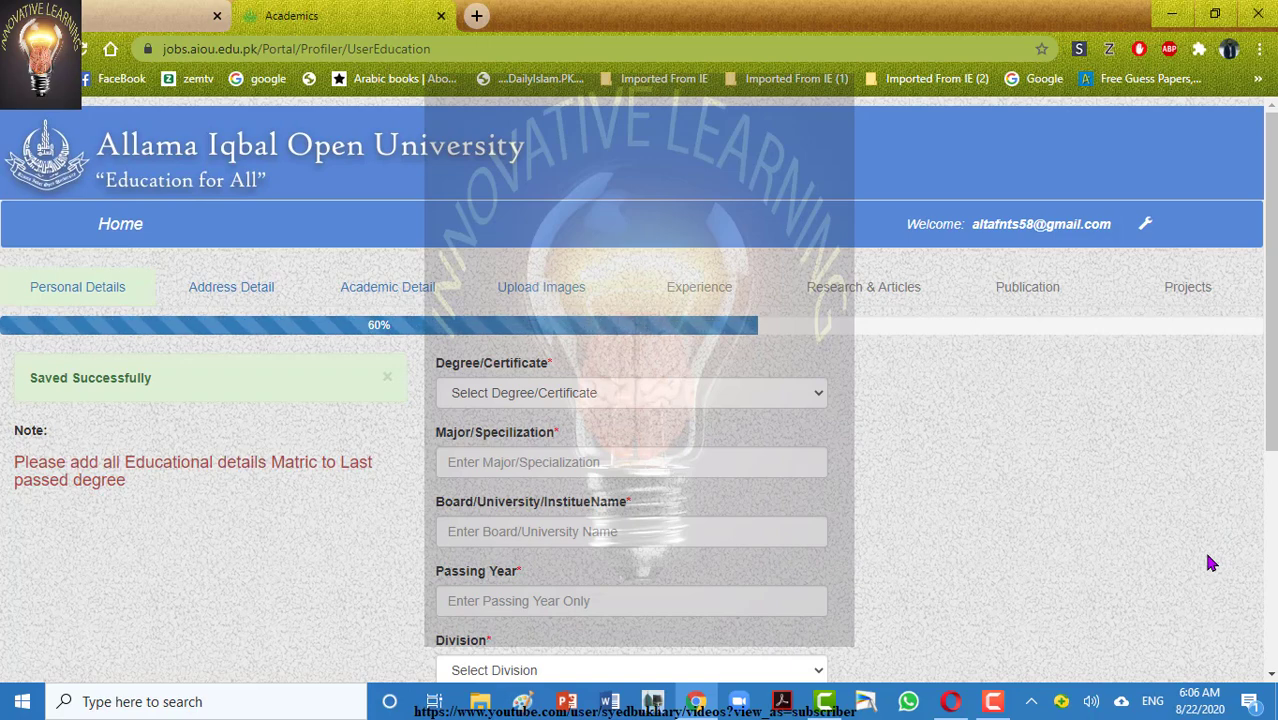
Open the Upload Images page and highlight its 500 kb picture size limit.
left_click(545, 298)
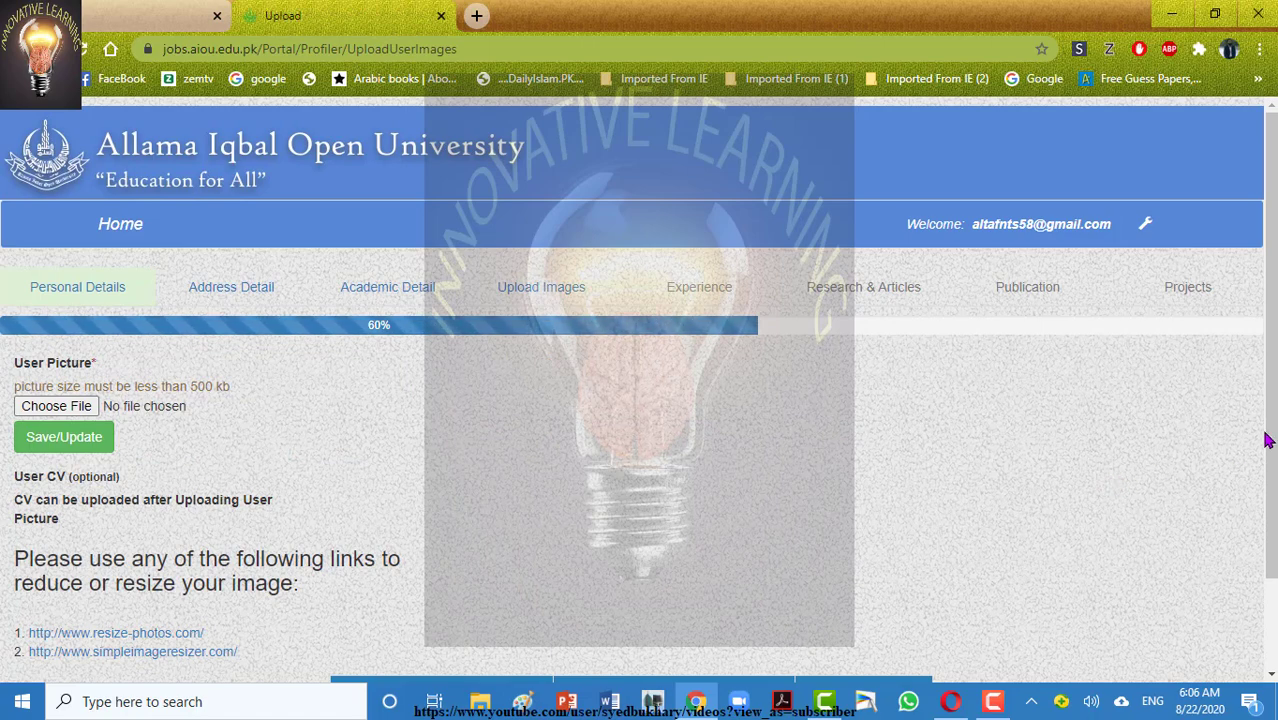
mouse_move(1272, 350)
left_mouse_down()
mouse_move(1274, 440)
mouse_move(1275, 352)
left_mouse_up()
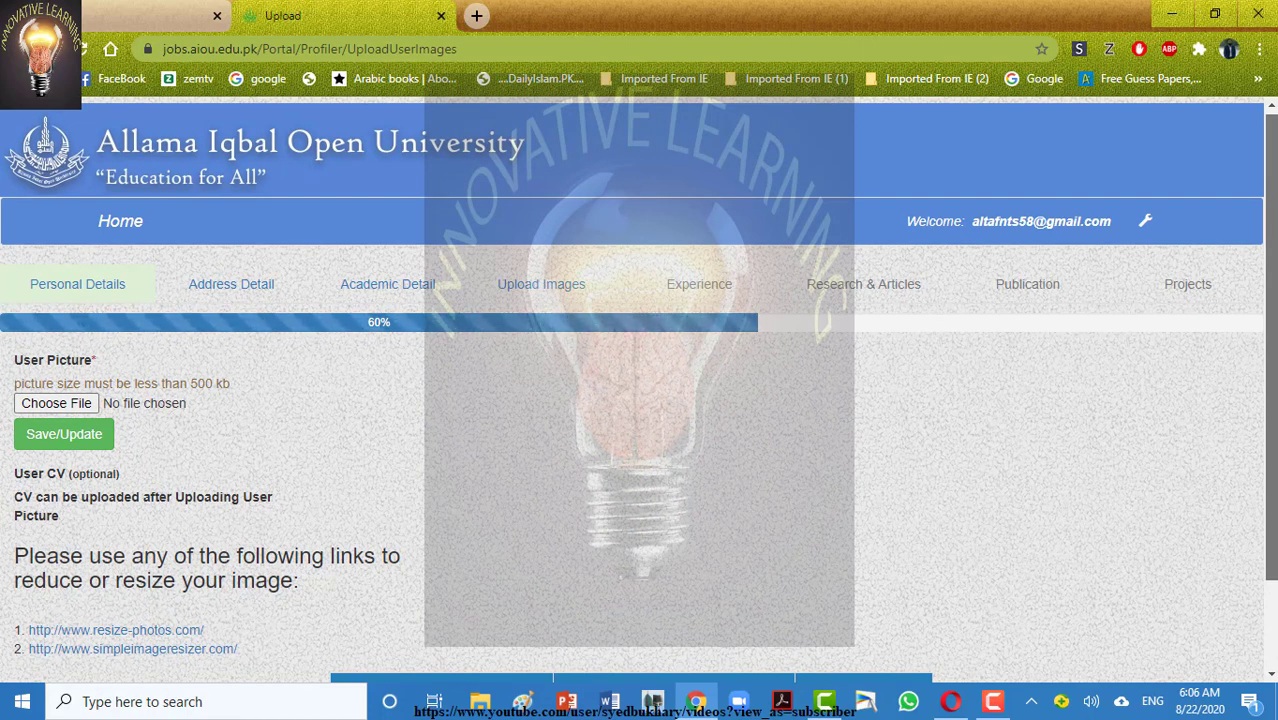
left_click_drag(1275, 352, 1270, 318)
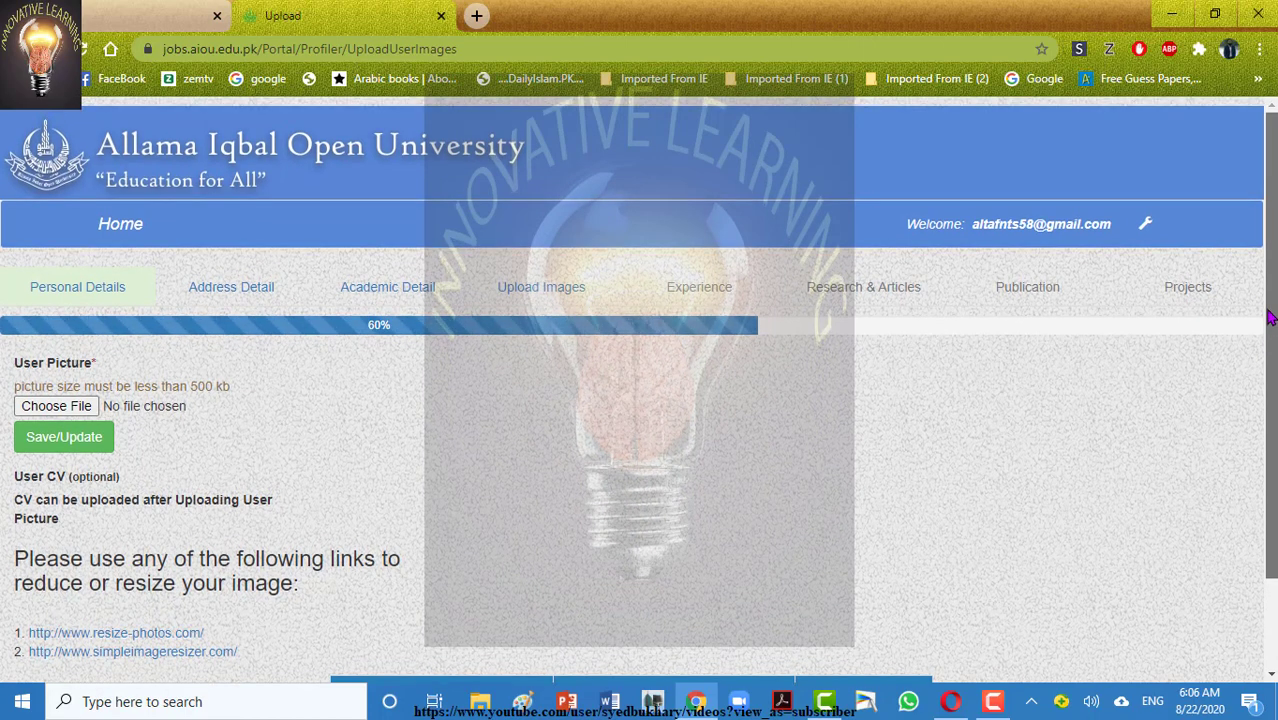
left_click(1170, 16)
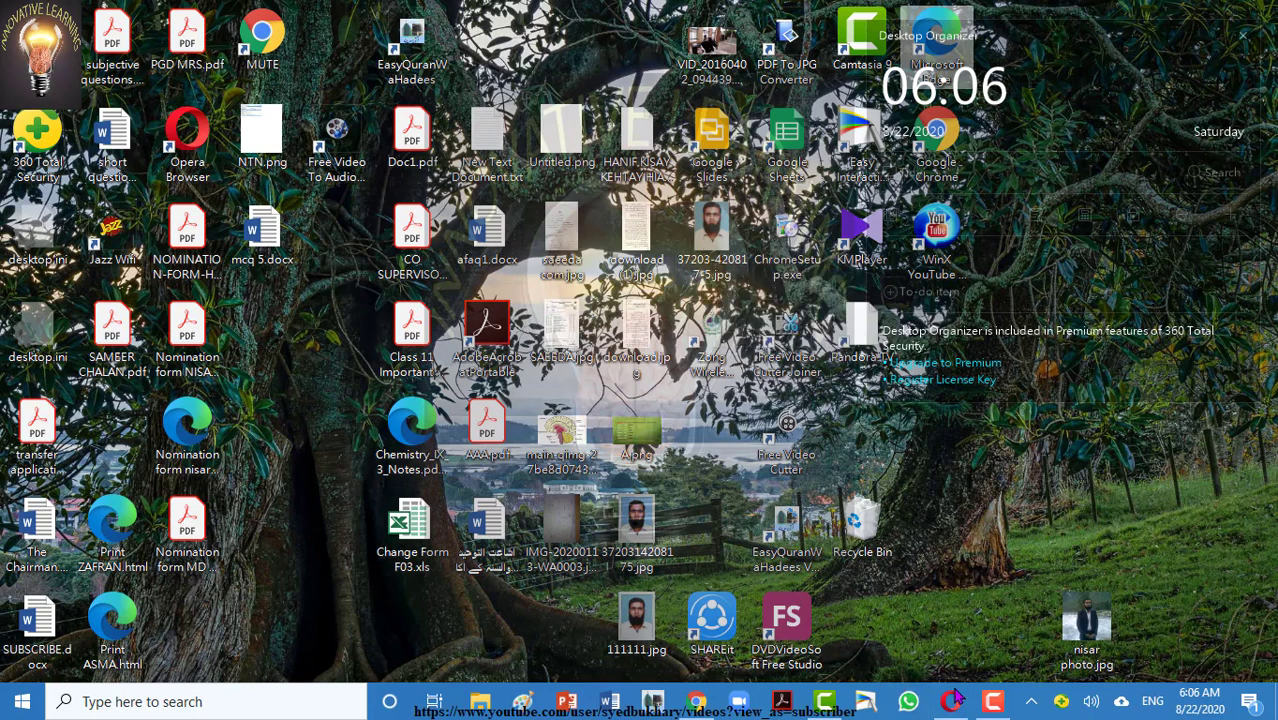
left_click(697, 701)
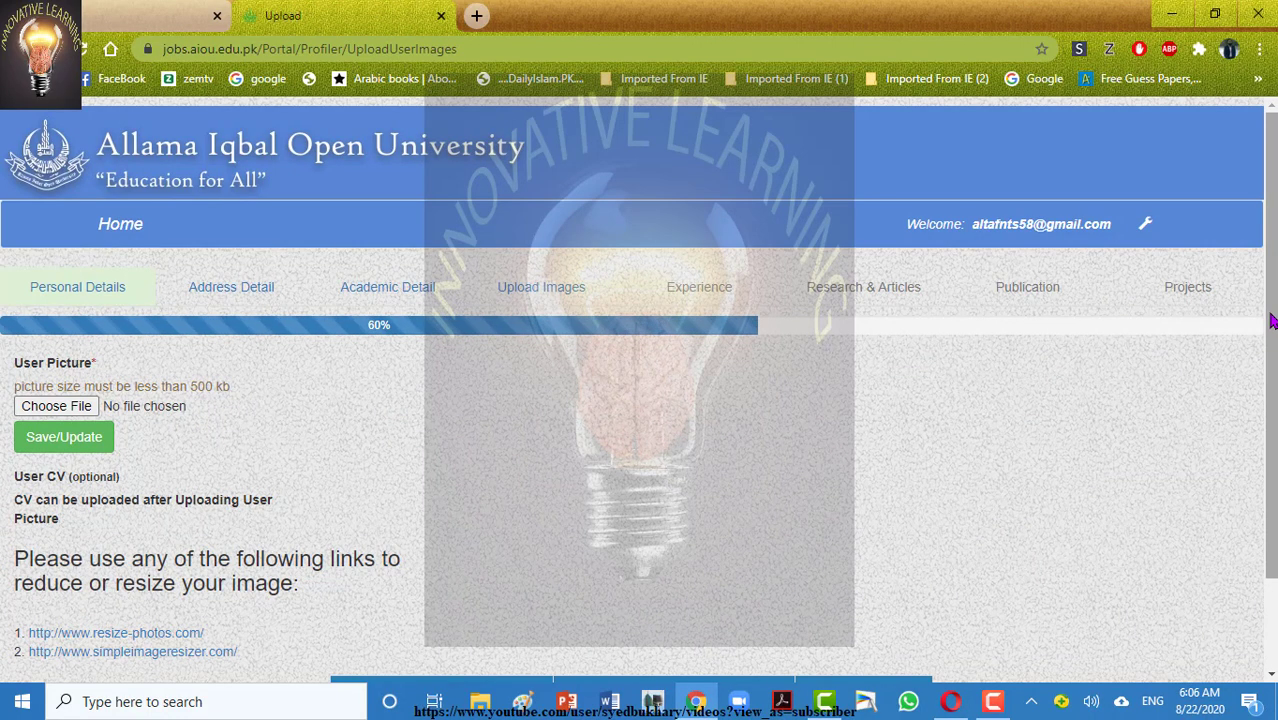
scroll(480, 362, "down", 2)
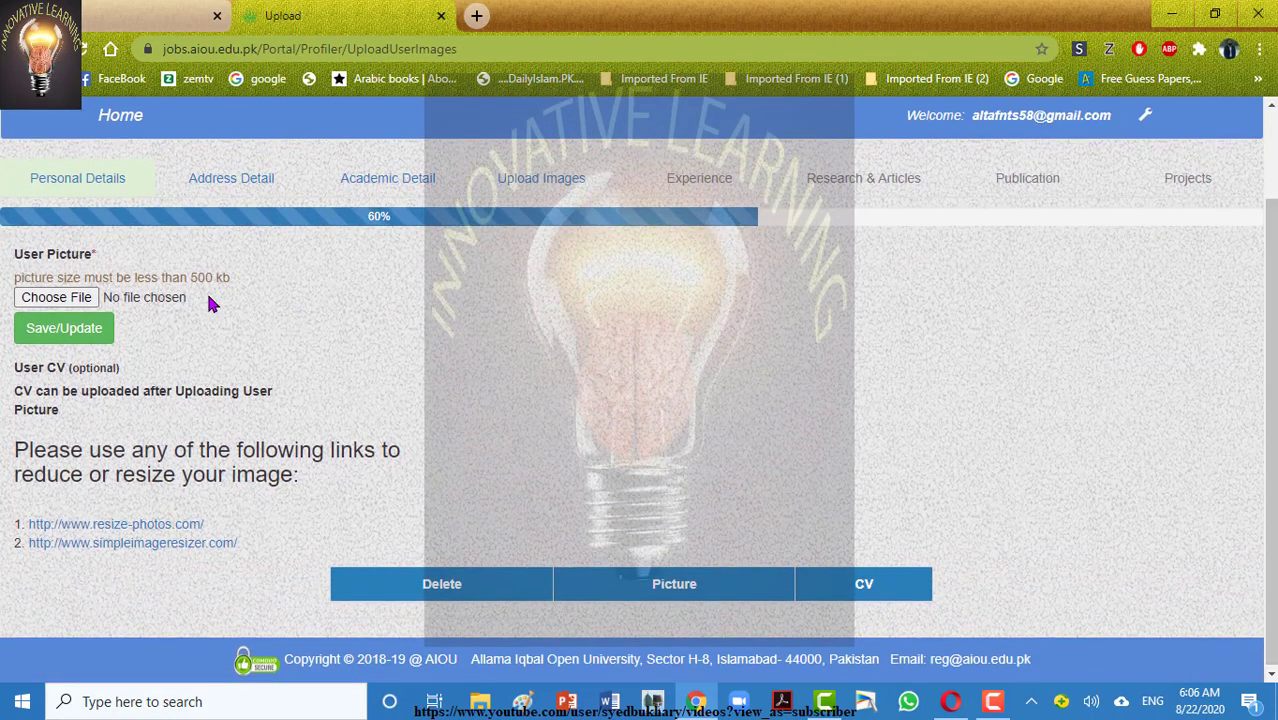
left_click_drag(190, 277, 234, 274)
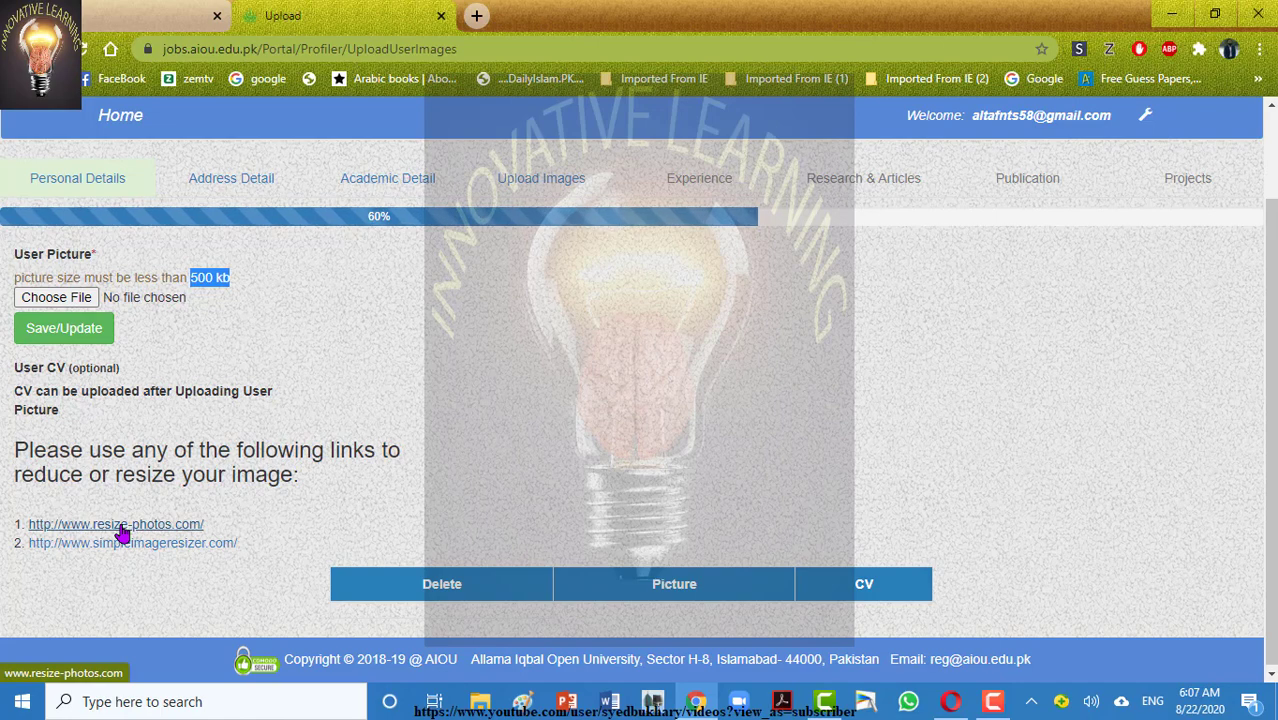
Upload the Desktop profile photo JPG and save it, raising resume progress to 80%.
left_click(72, 308)
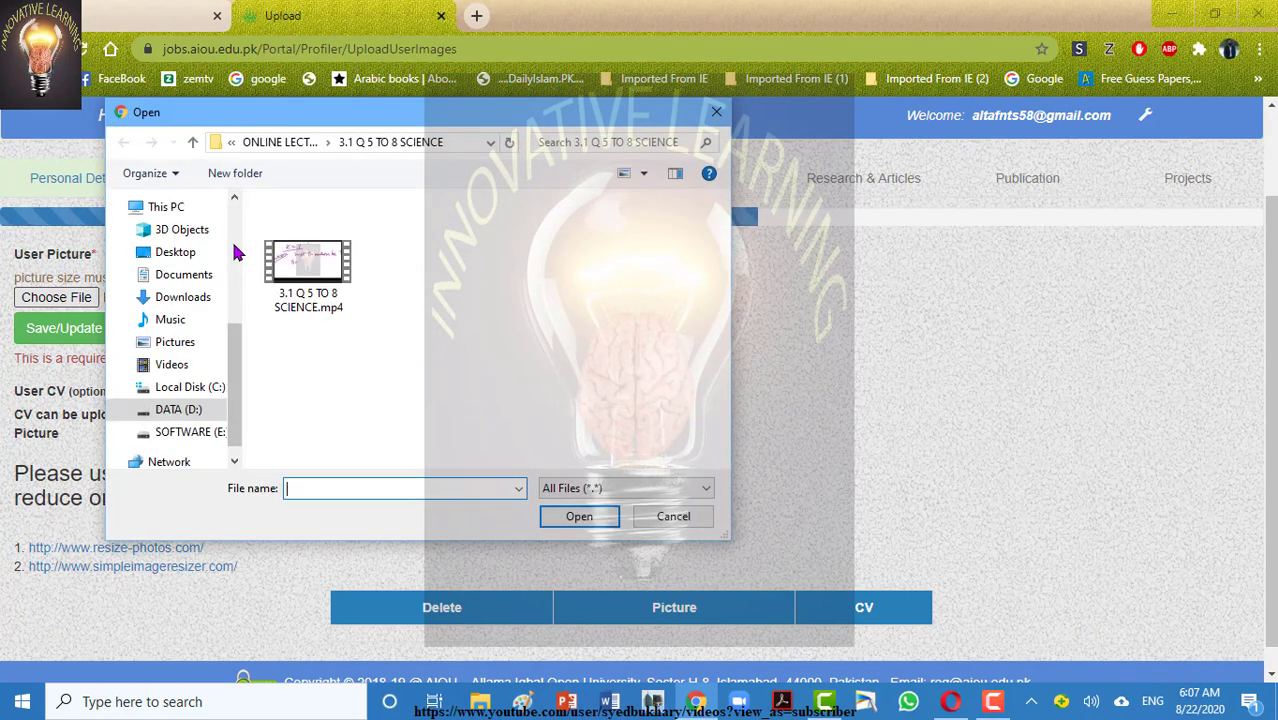
left_click(176, 253)
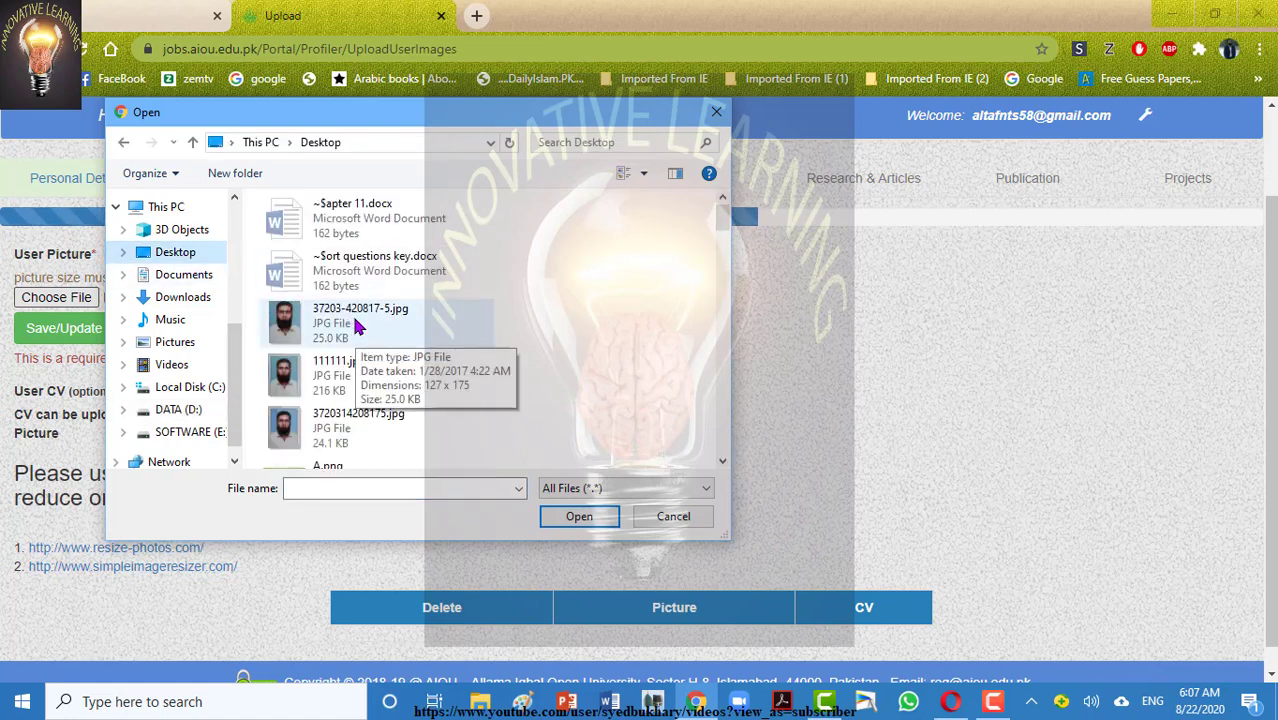
double_click(357, 326)
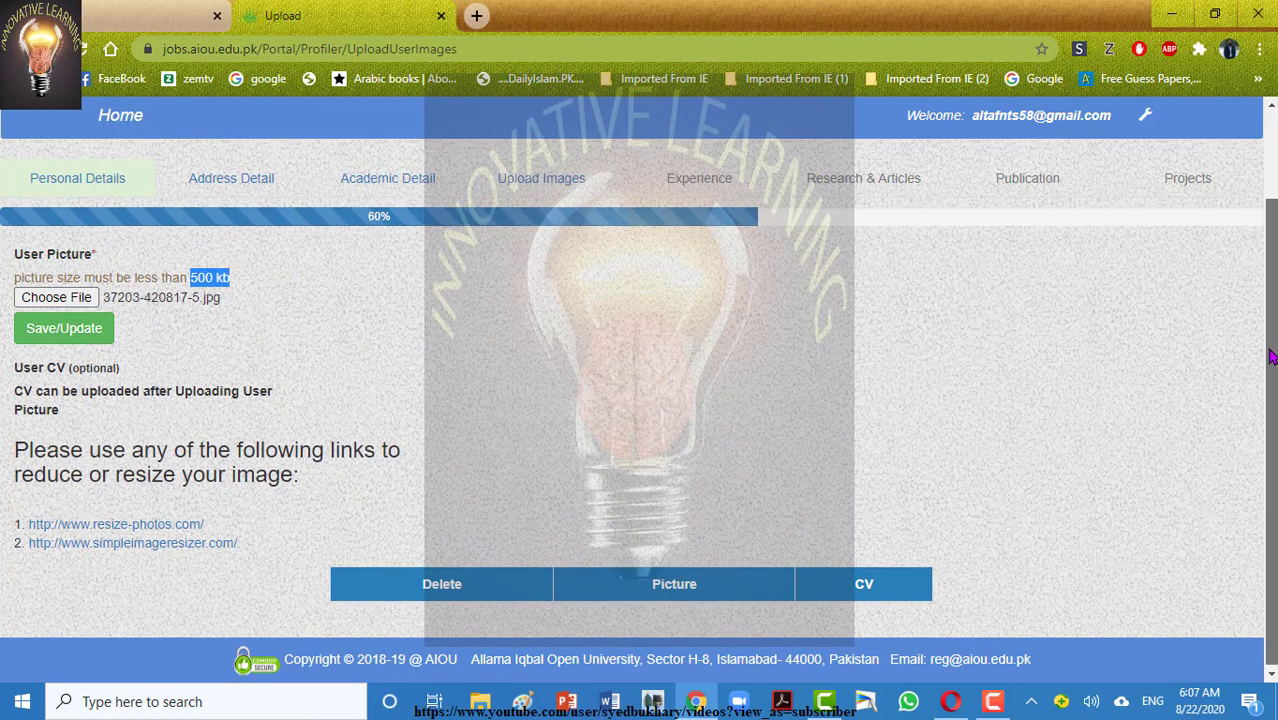
scroll(1270, 357, "down", 1)
left_click(92, 330)
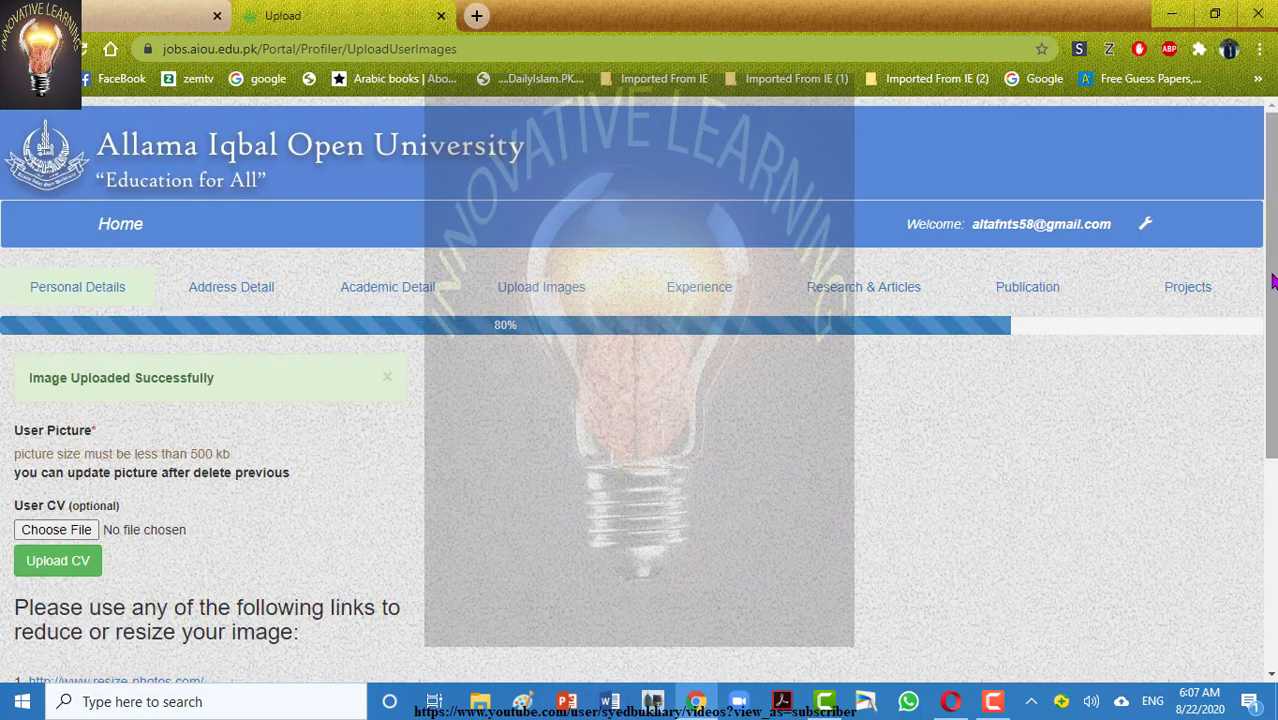
Go to the profile's empty Experience form.
mouse_move(1272, 284)
left_mouse_down()
mouse_move(1272, 494)
mouse_move(1272, 295)
mouse_move(1248, 456)
mouse_move(1248, 337)
mouse_move(1264, 277)
left_mouse_up()
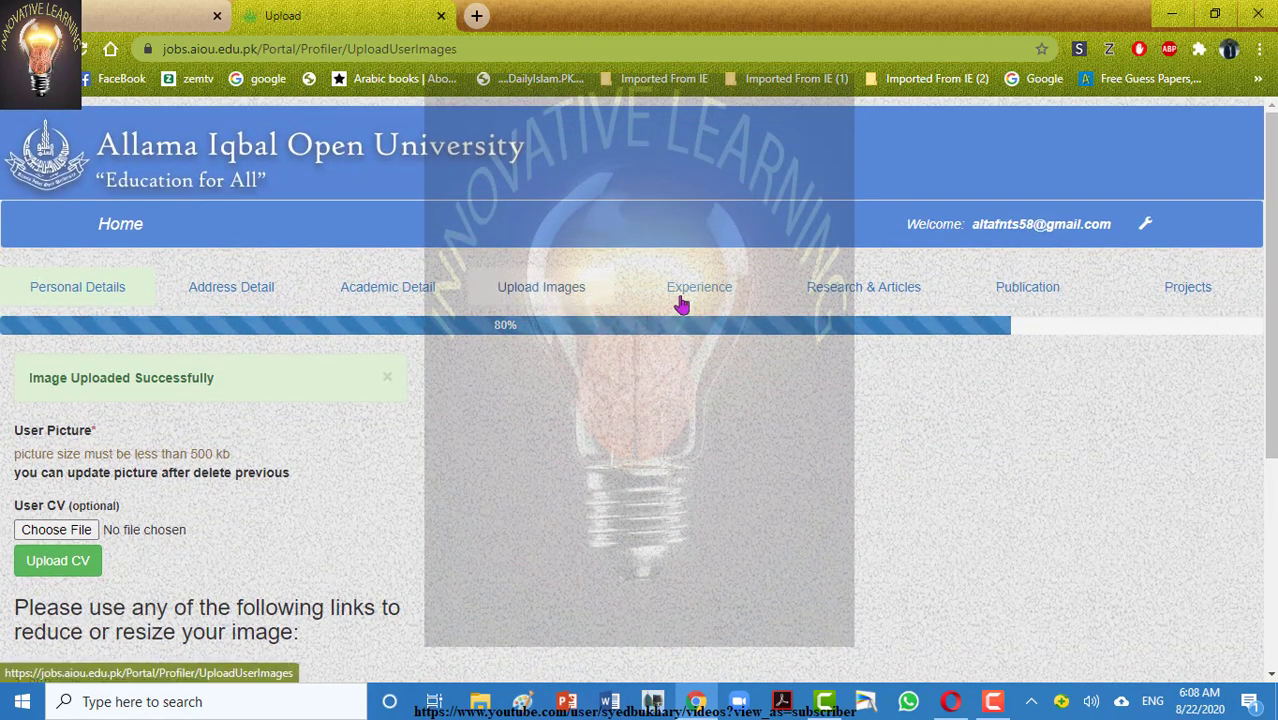
left_click(716, 297)
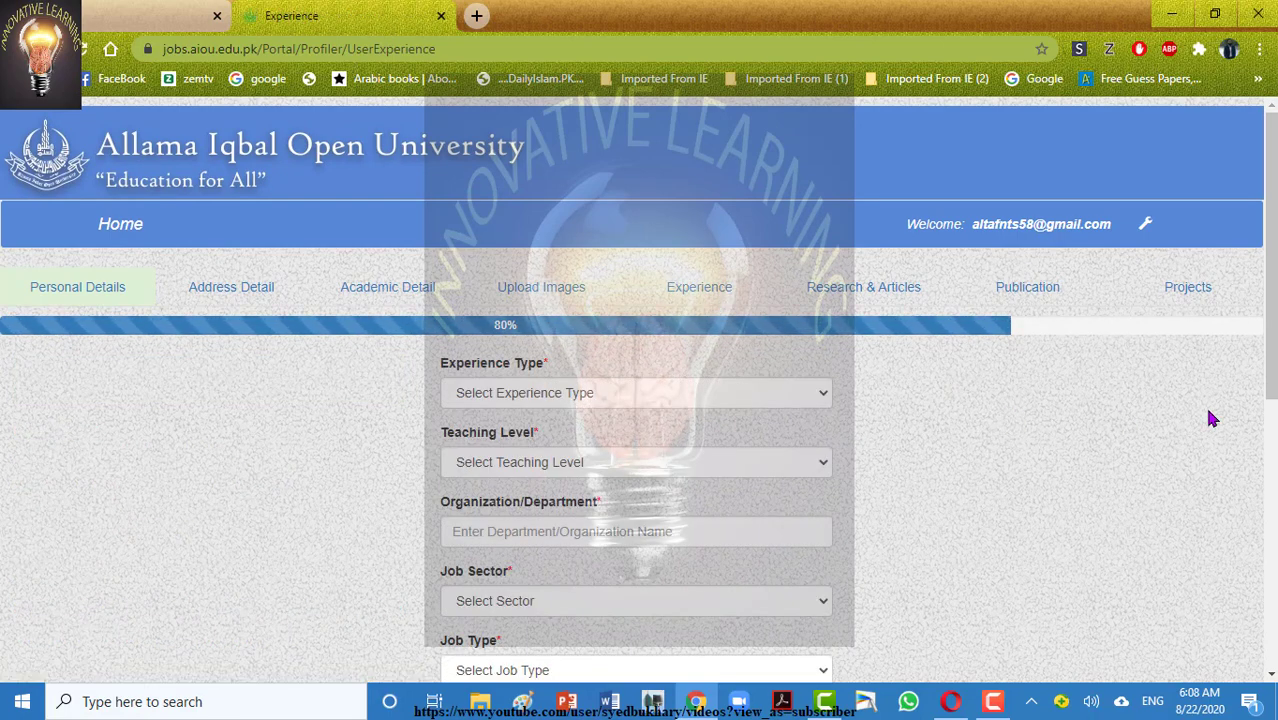
Set experience type Teaching, level Undergraduate, and organization COLLEGE.
left_click_drag(1272, 343, 1272, 390)
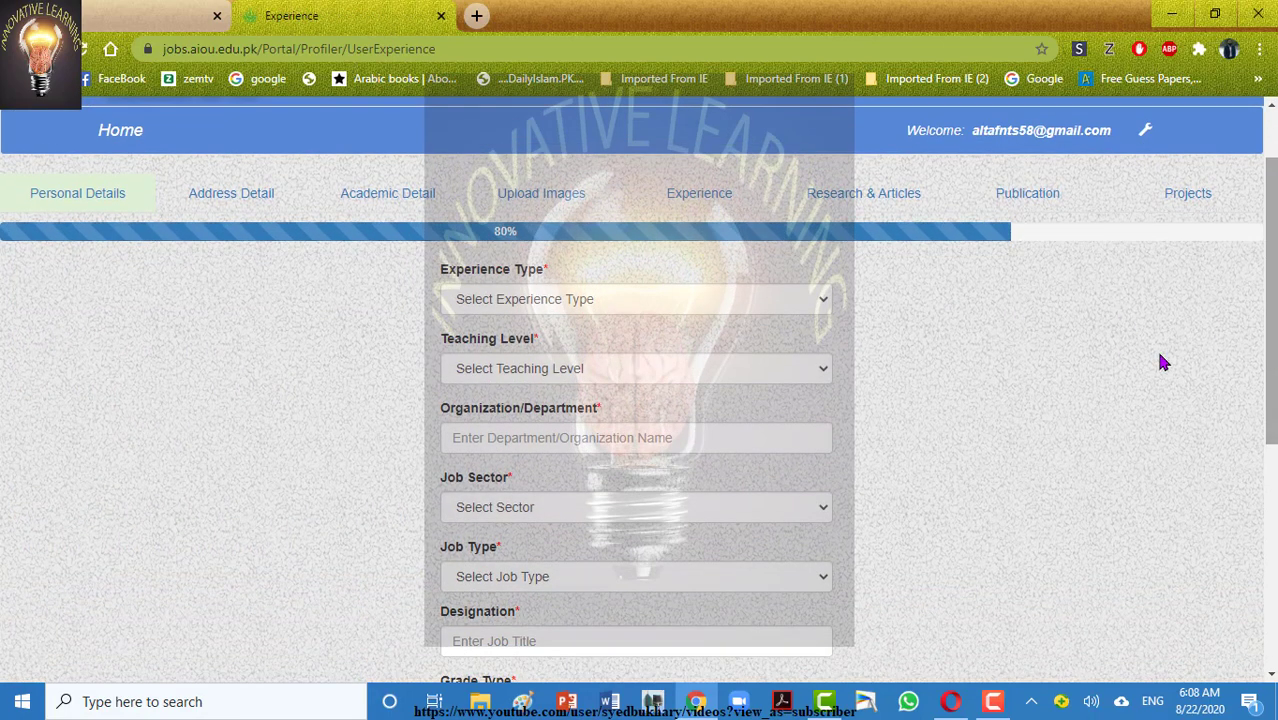
left_click(822, 307)
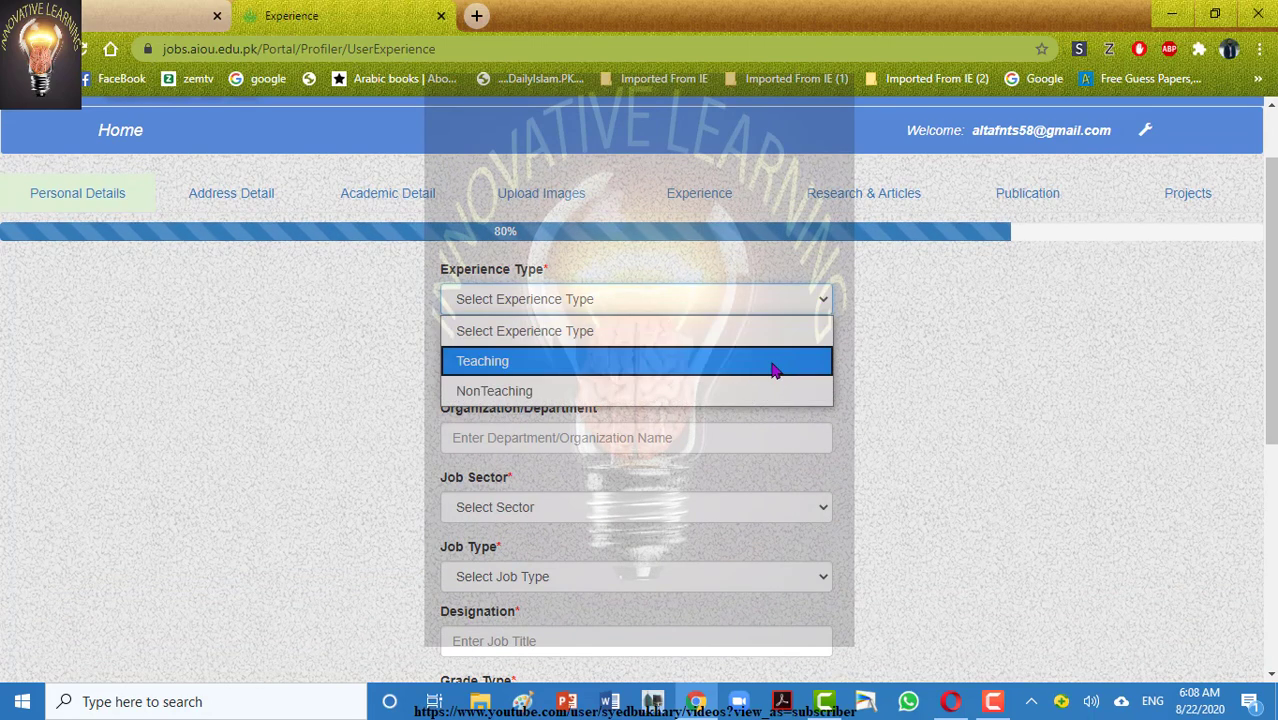
left_click(770, 362)
left_click(825, 370)
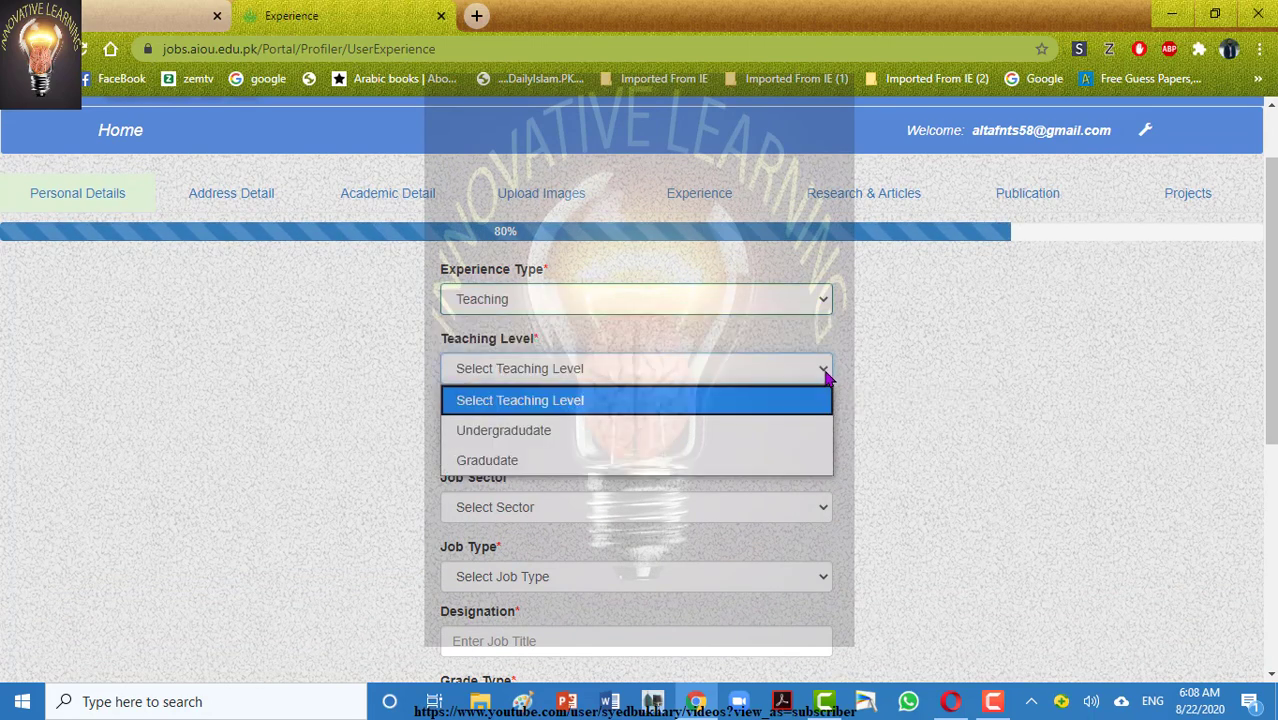
left_click(776, 437)
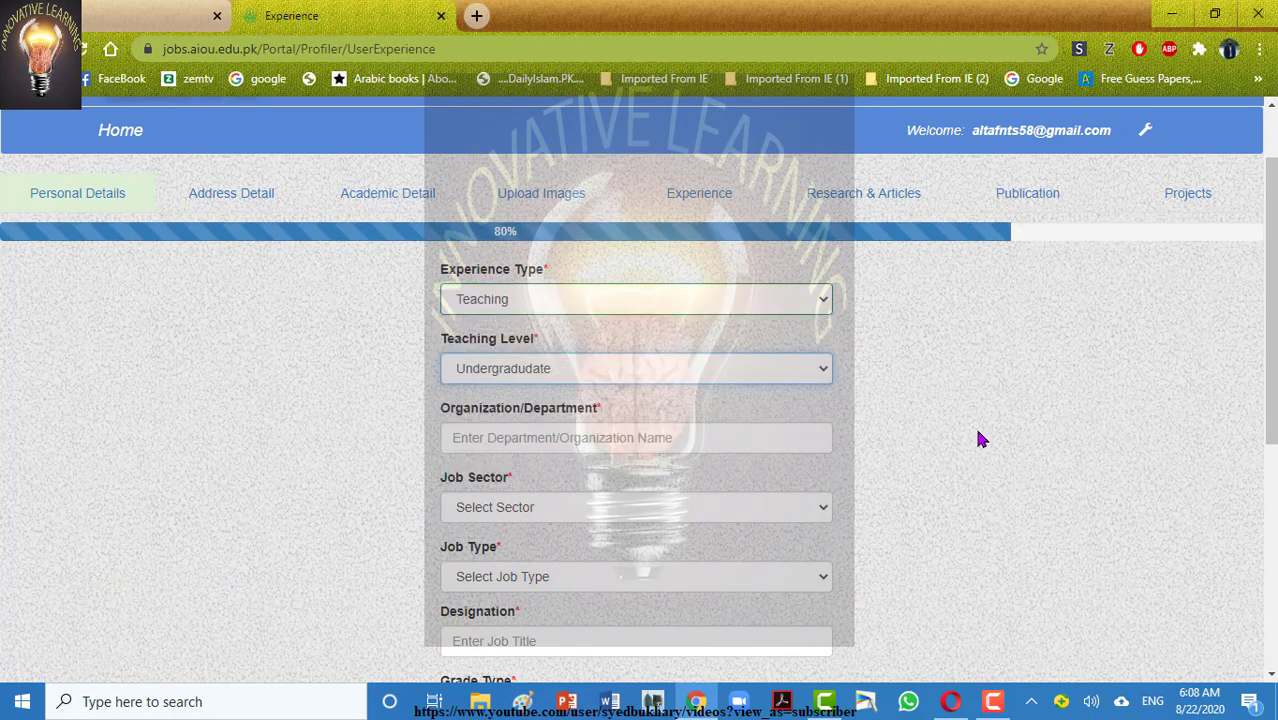
left_click(776, 439)
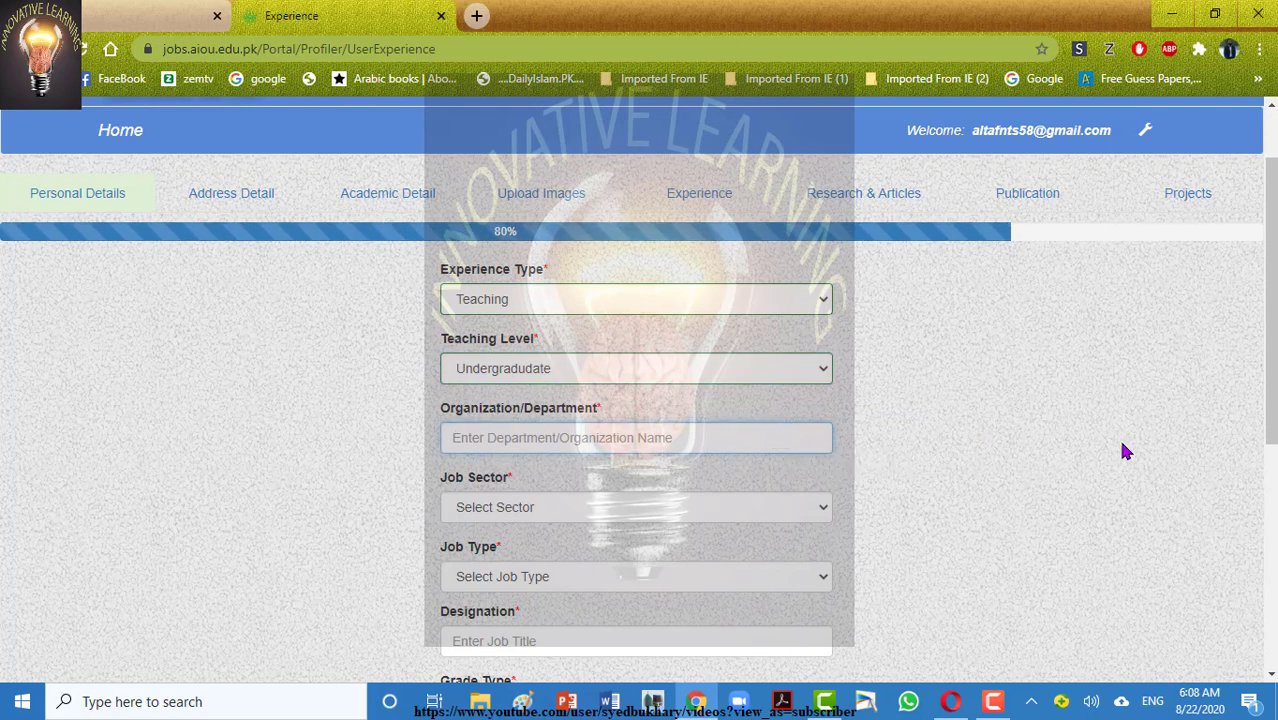
type("COLLEGE")
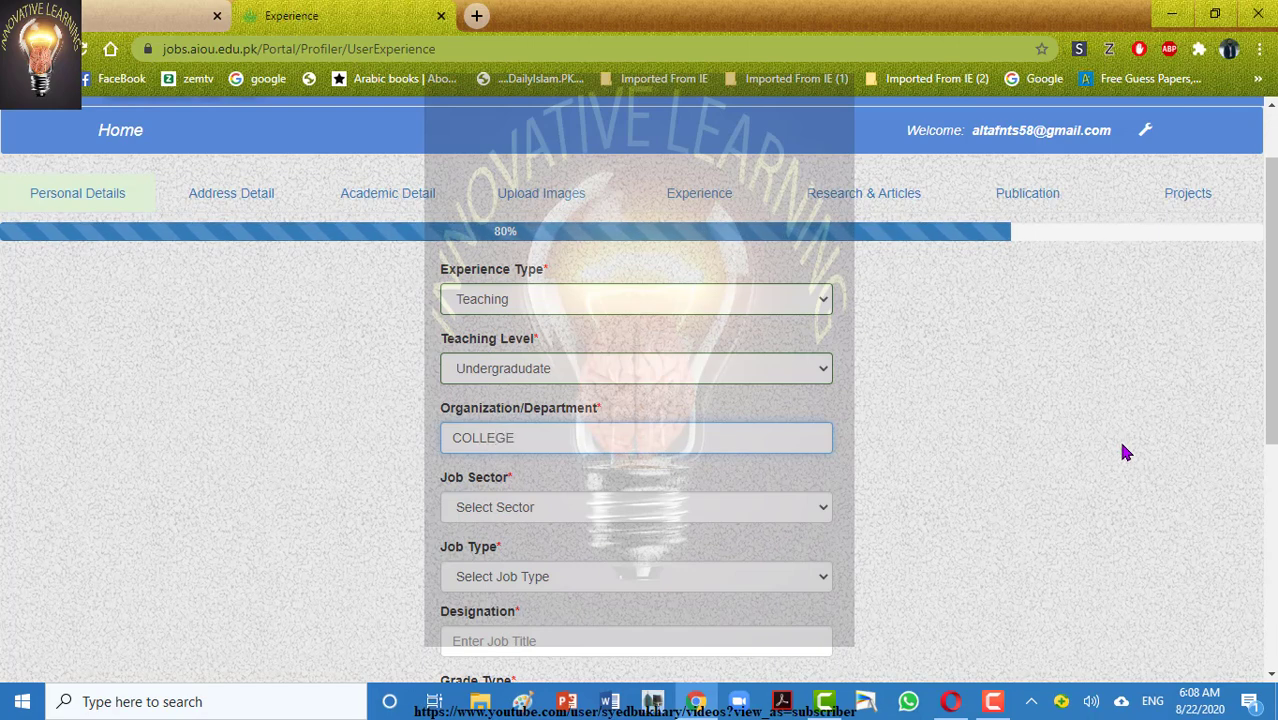
Choose Private as the job sector and enter designation LECTURER.
left_click(823, 513)
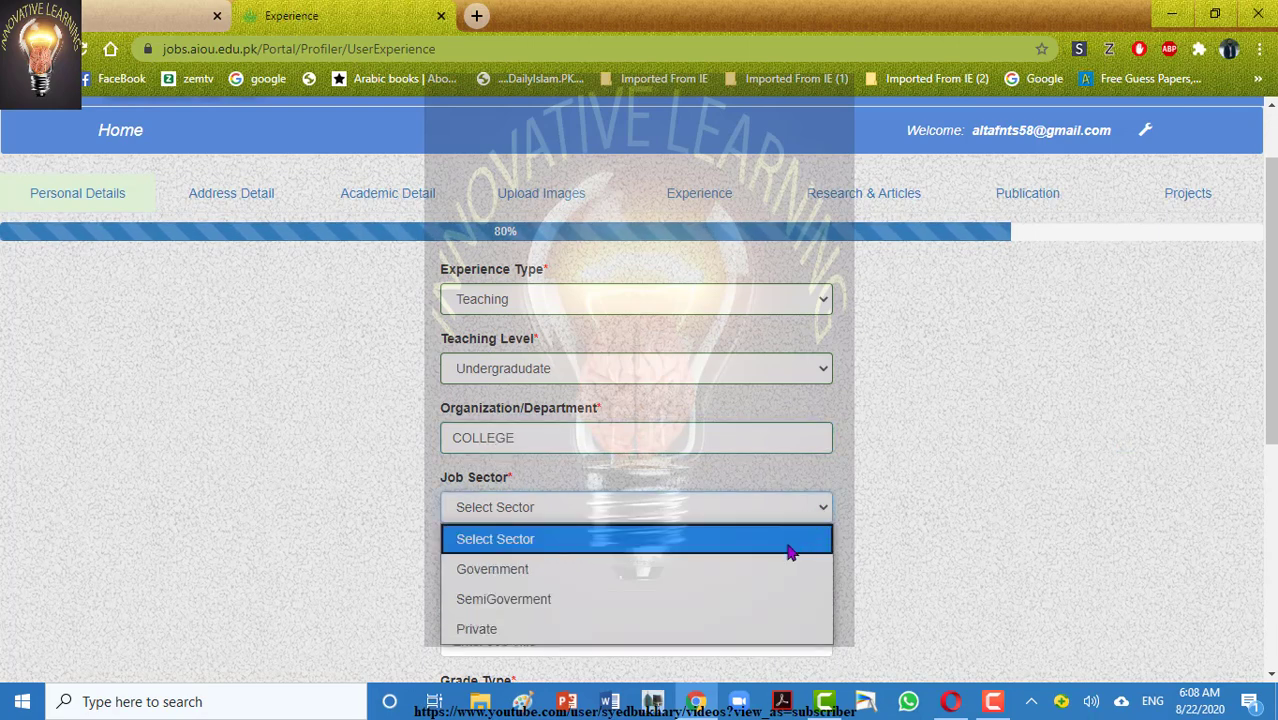
left_click(745, 625)
scroll(952, 578, "down", 2)
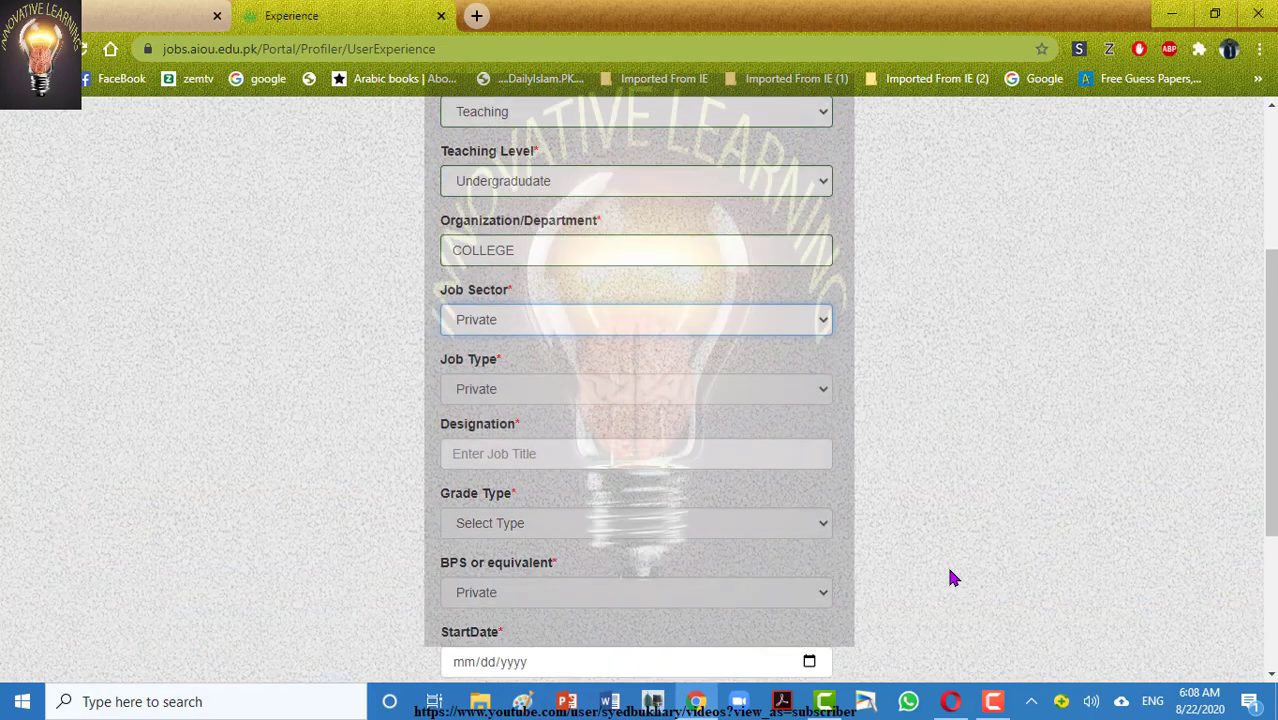
left_click(643, 453)
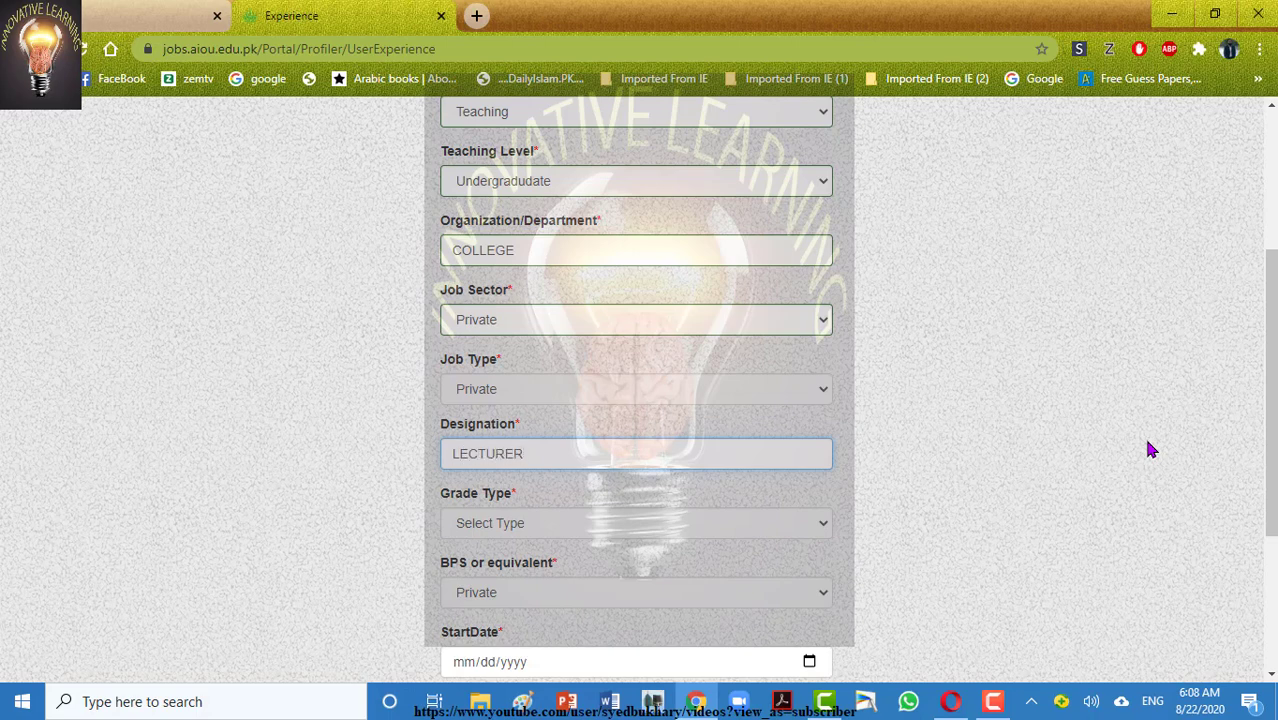
scroll(1270, 374, "down", 3)
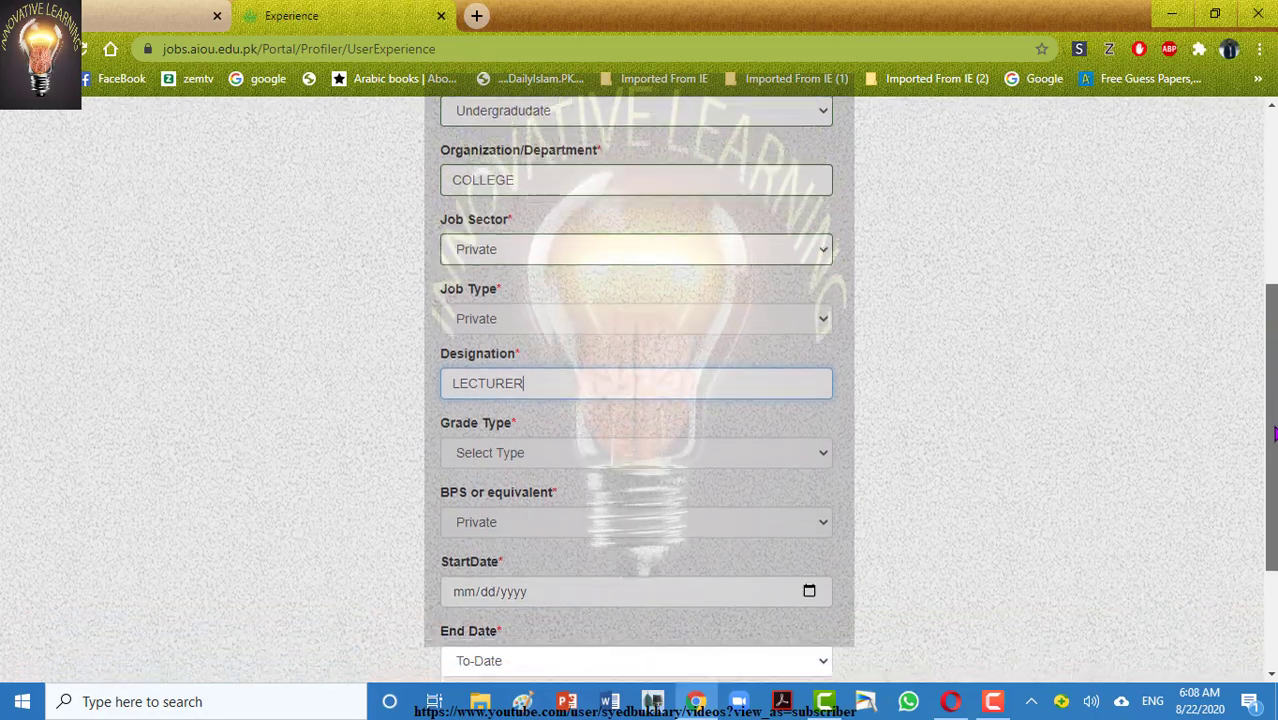
scroll(1155, 402, "up", 2)
scroll(1155, 448, "down", 1)
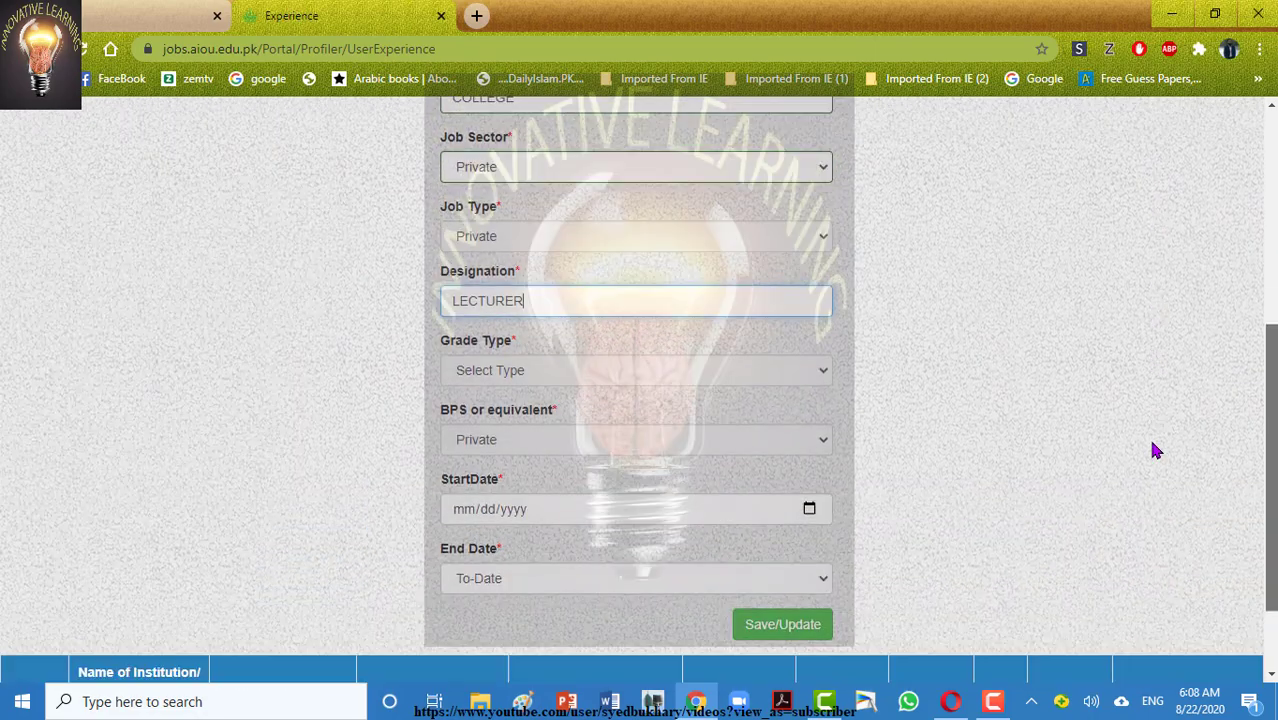
left_click_drag(1272, 435, 1237, 381)
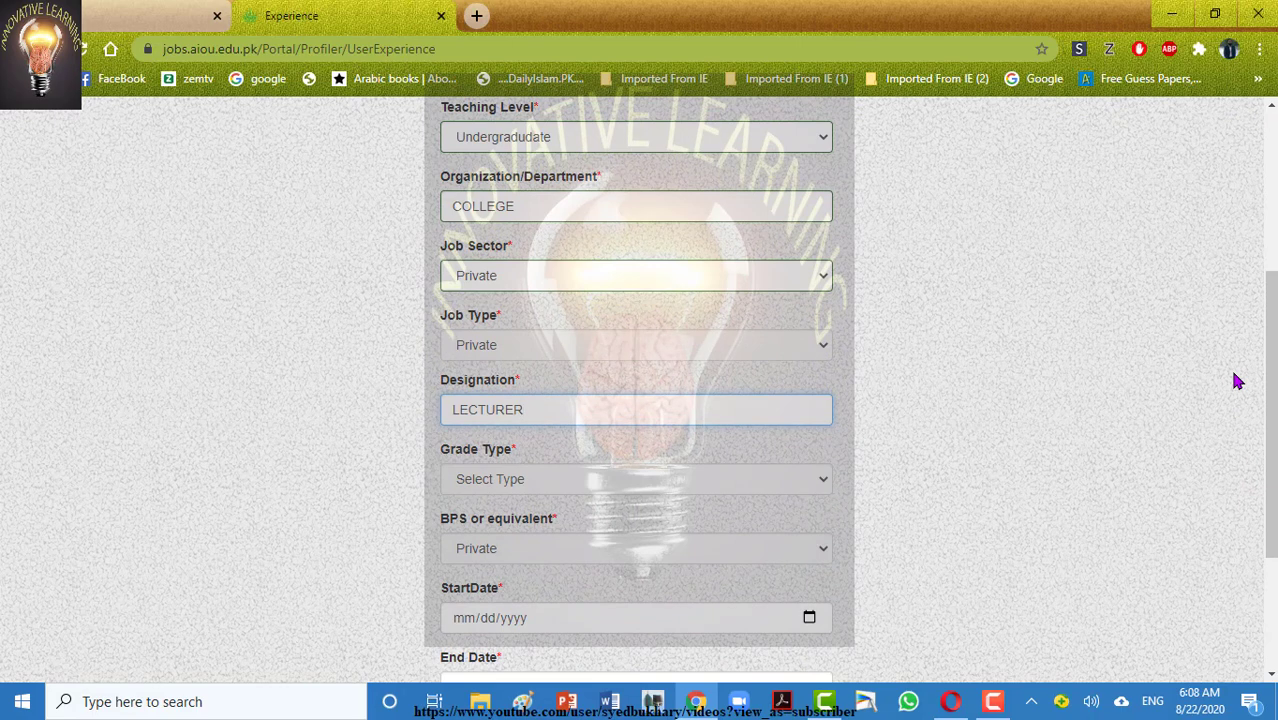
left_click_drag(1270, 381, 1270, 263)
scroll(638, 390, "down", 3)
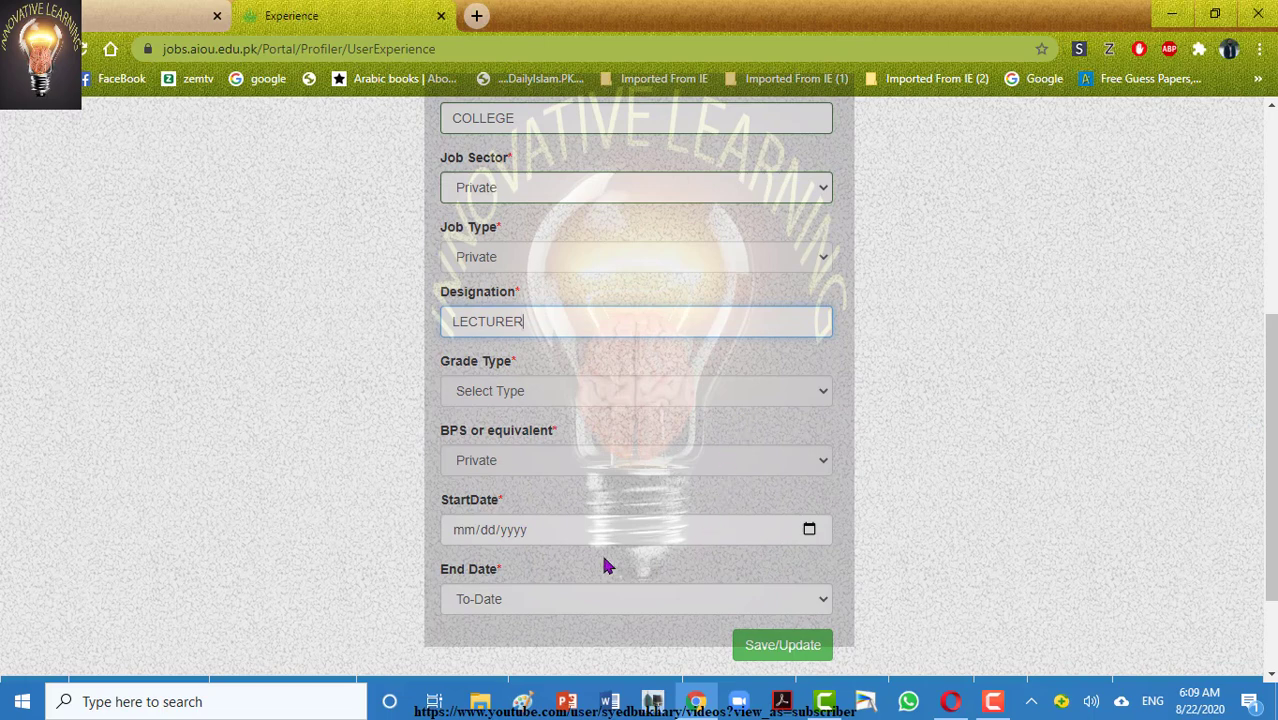
Date the experience from 02/02/1995 to a fixed end date of 03/03/2014.
left_click(472, 537)
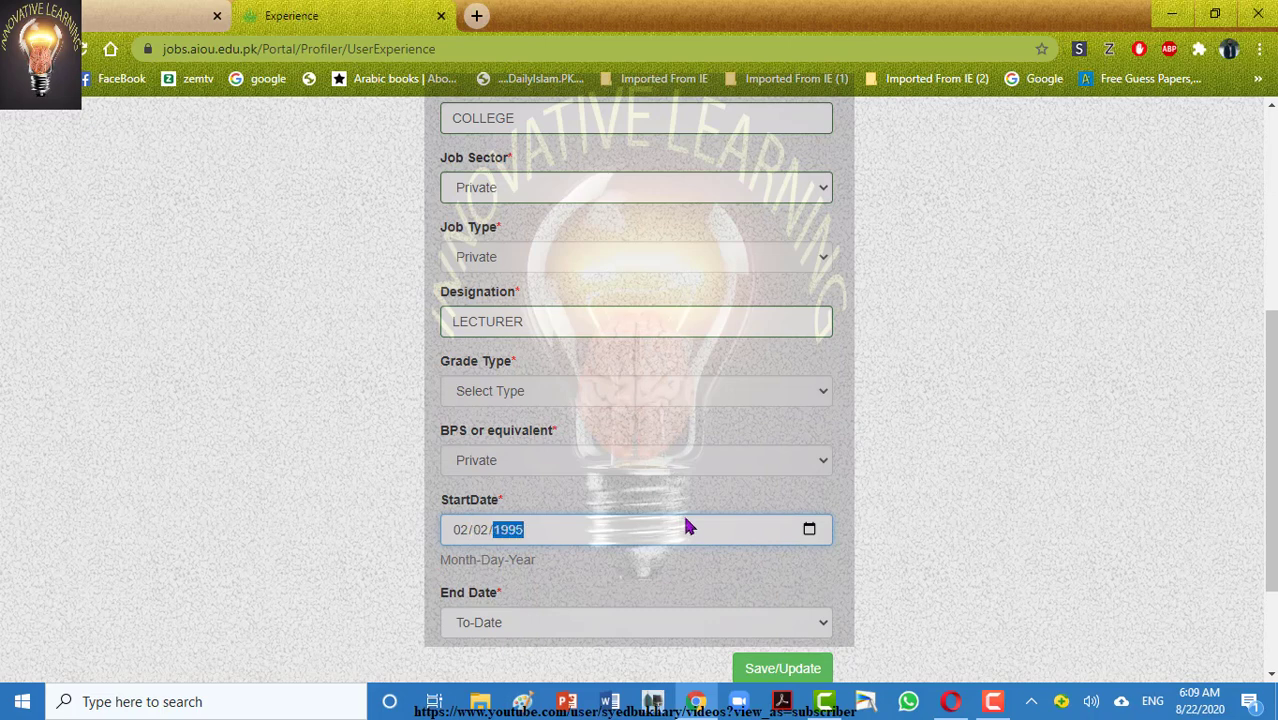
left_click(822, 627)
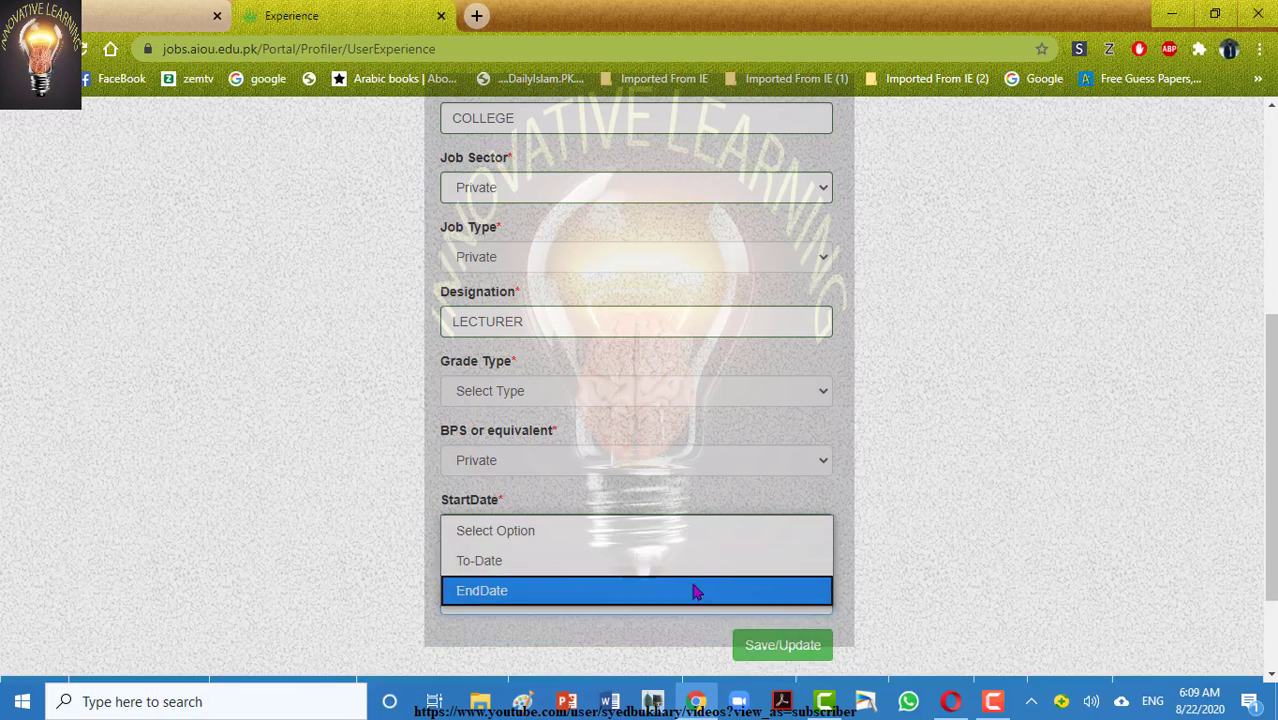
left_click(676, 591)
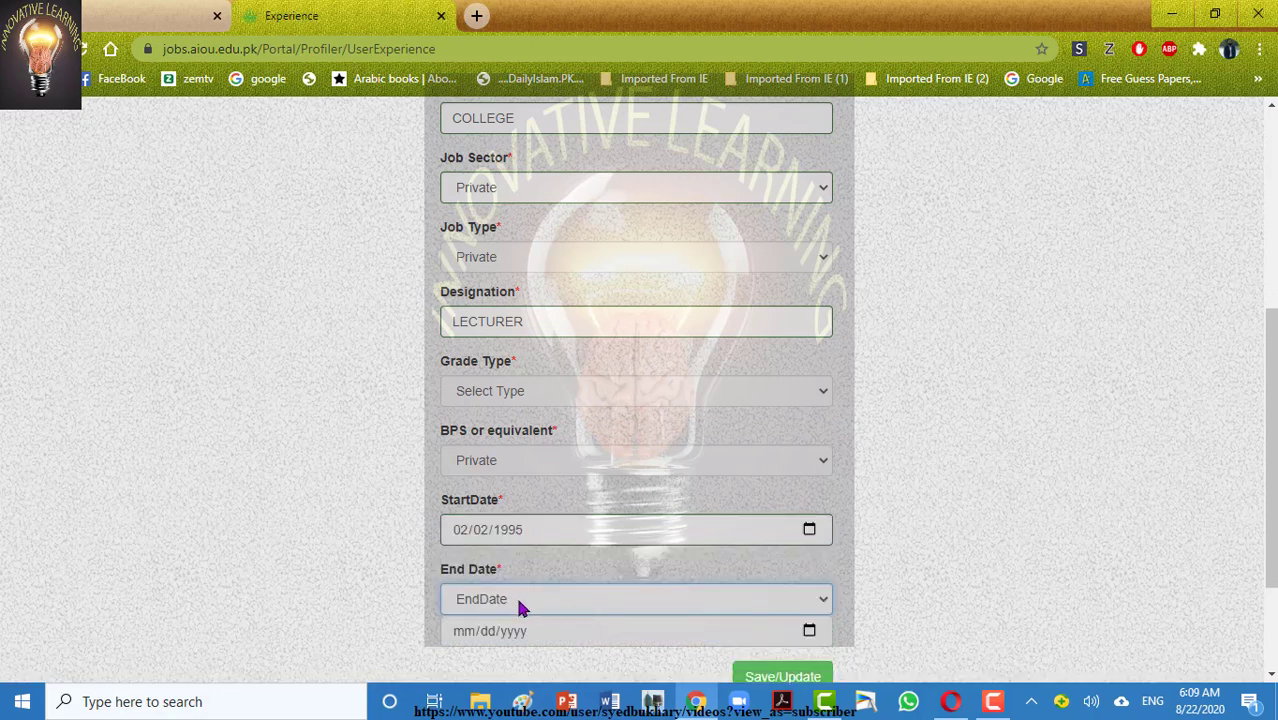
left_click(463, 635)
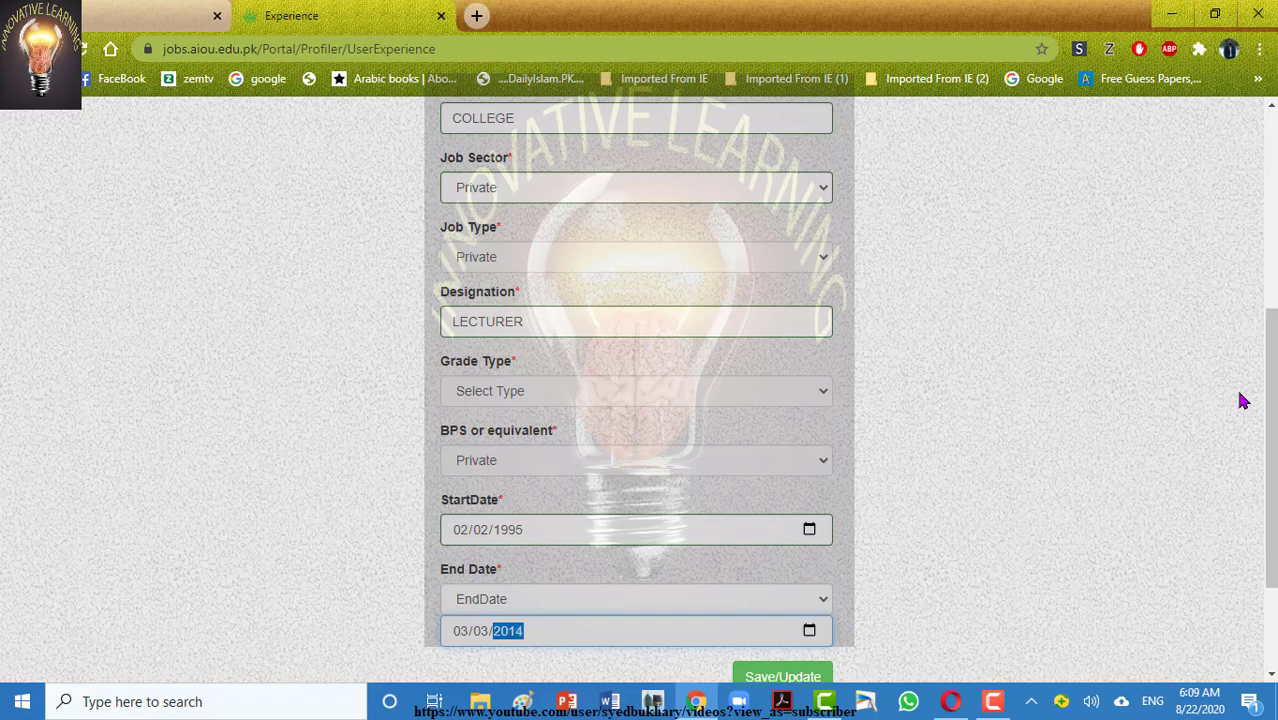
left_click_drag(1270, 385, 1272, 397)
scroll(1183, 455, "down", 1)
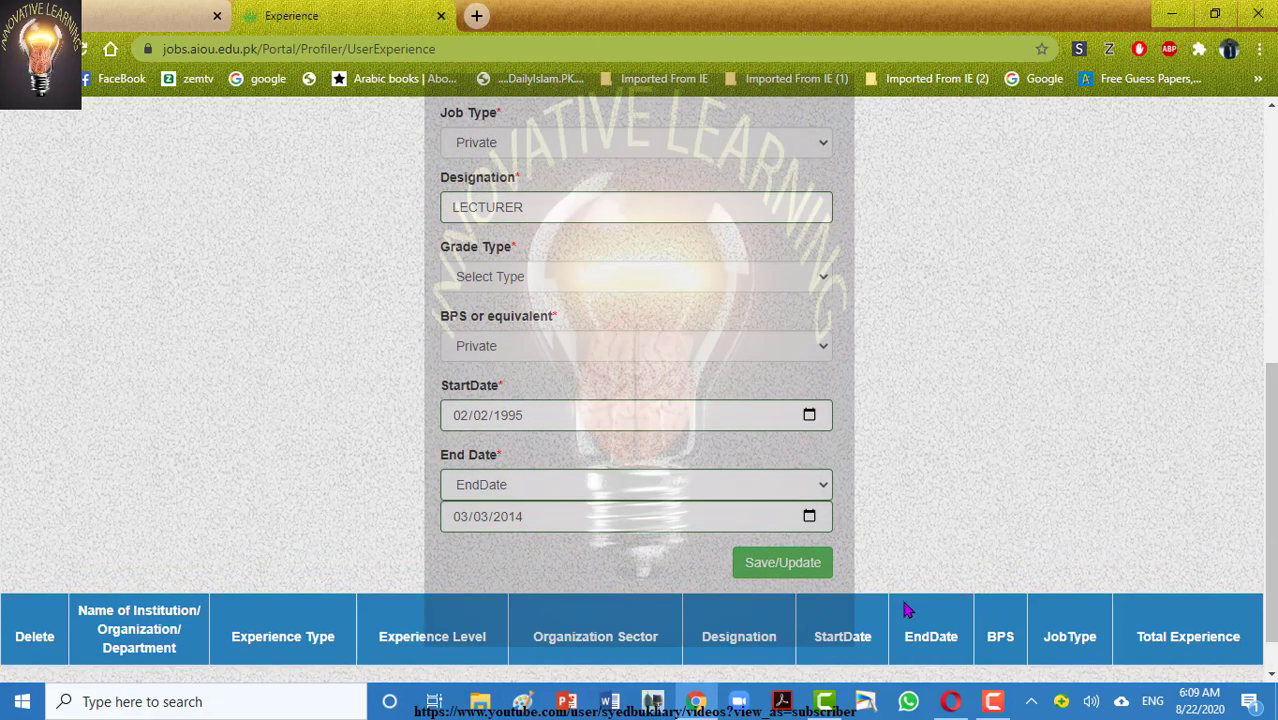
Save the LECTURER experience entry.
left_click(762, 566)
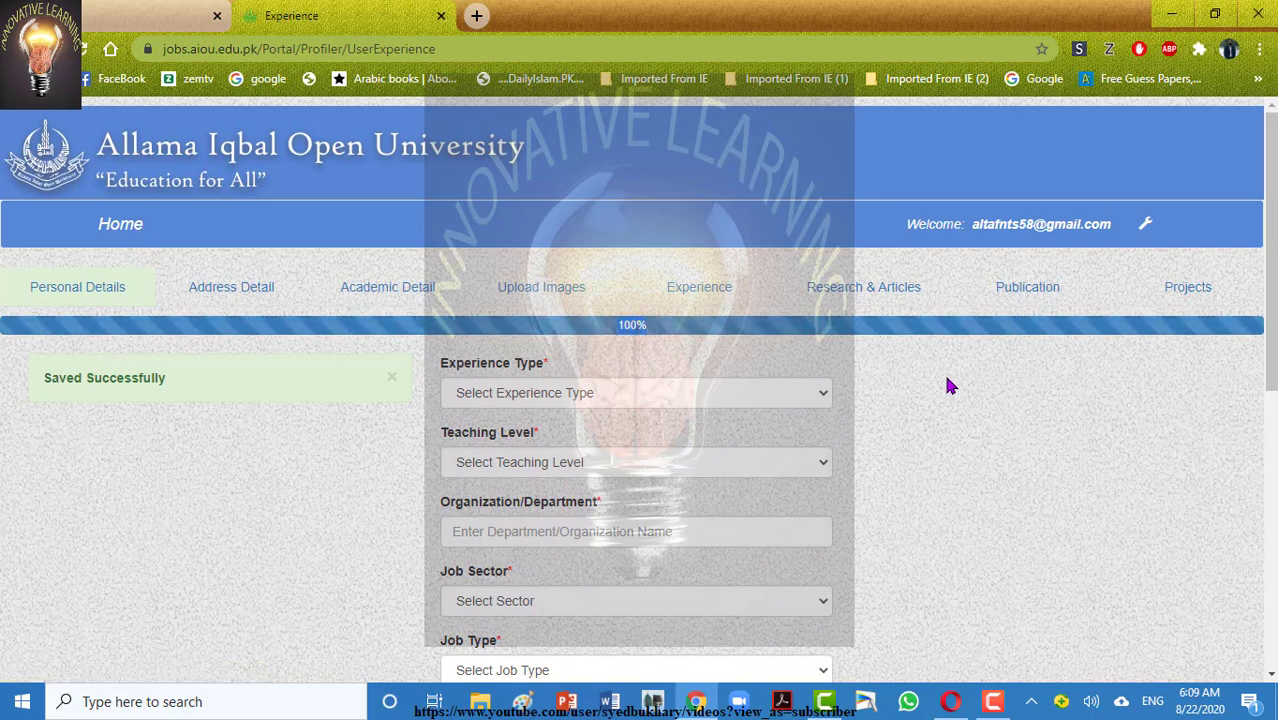
From the dashboard, open Apply for Job and scroll to the Deputy Assistant Director-IT posting.
left_click(134, 236)
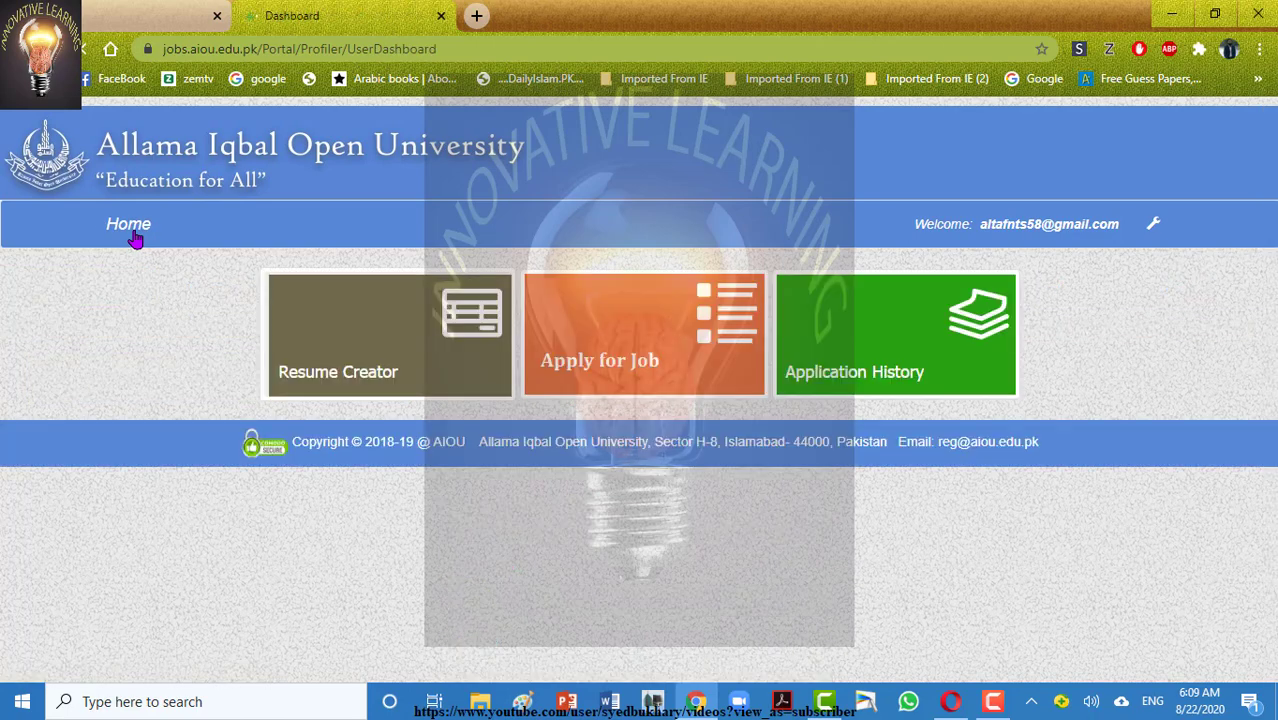
left_click(679, 329)
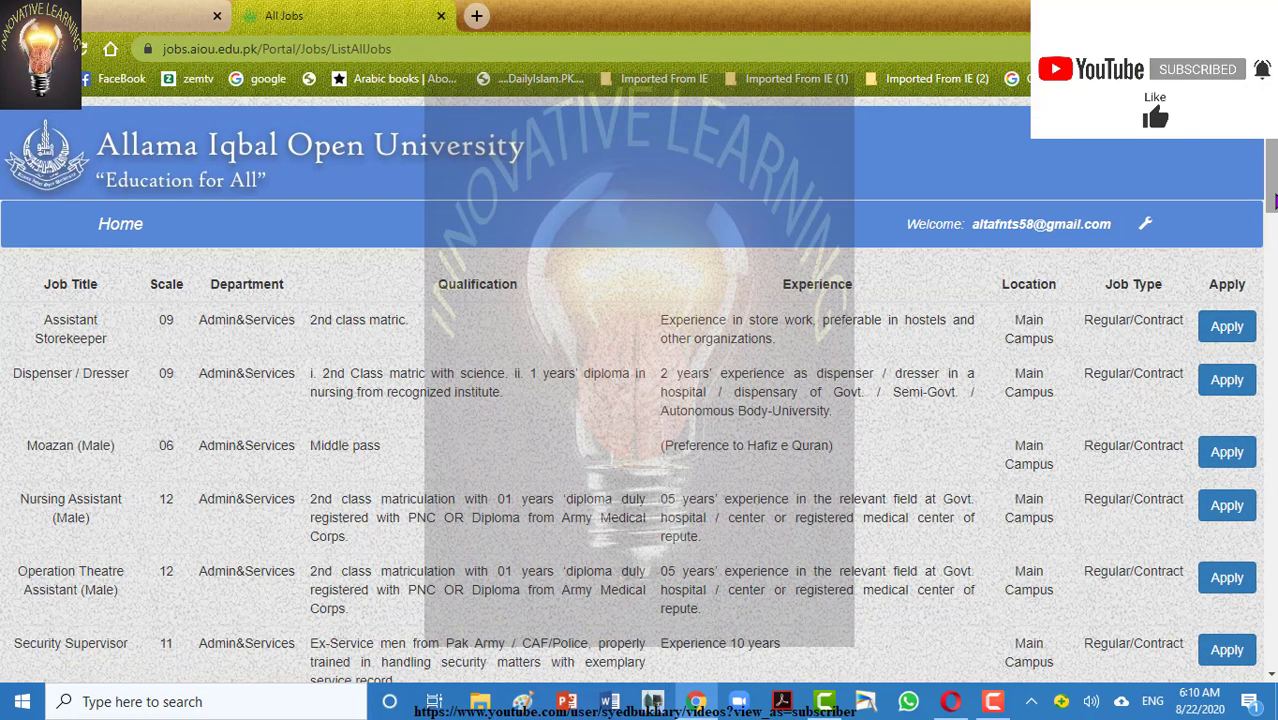
scroll(640, 390, "down", 3)
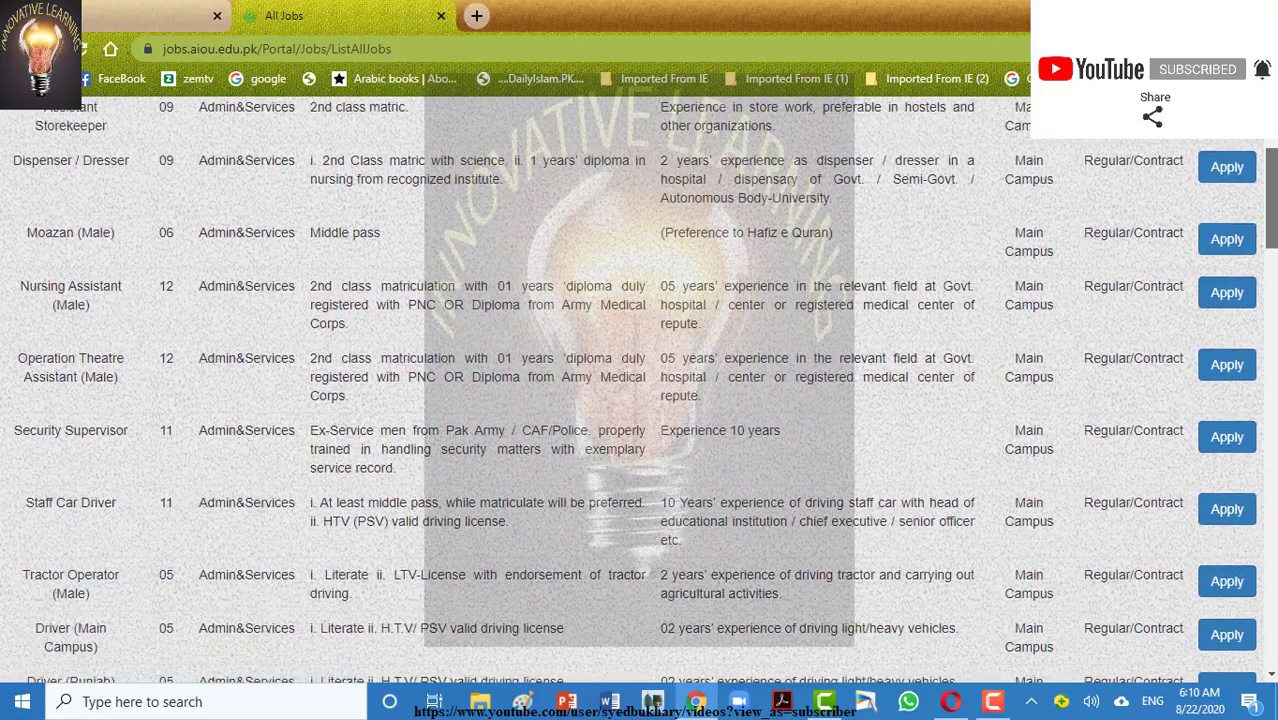
scroll(640, 390, "down", 2)
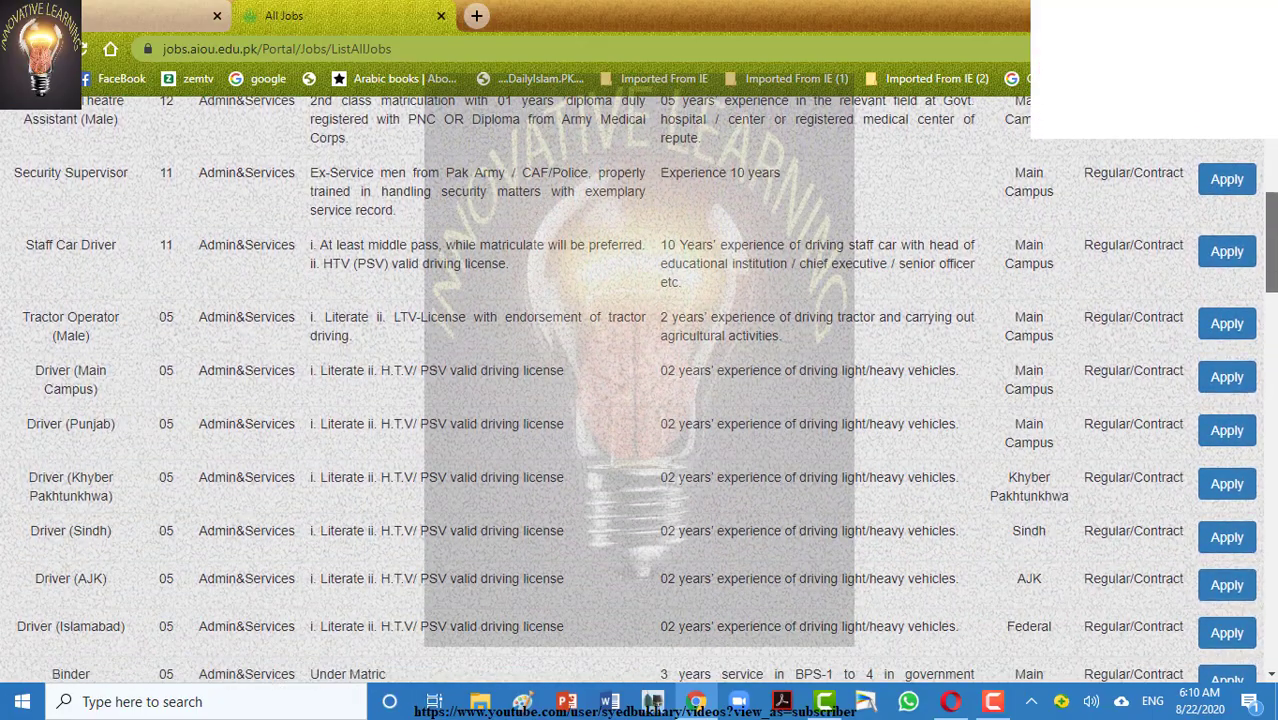
scroll(640, 390, "down", 4)
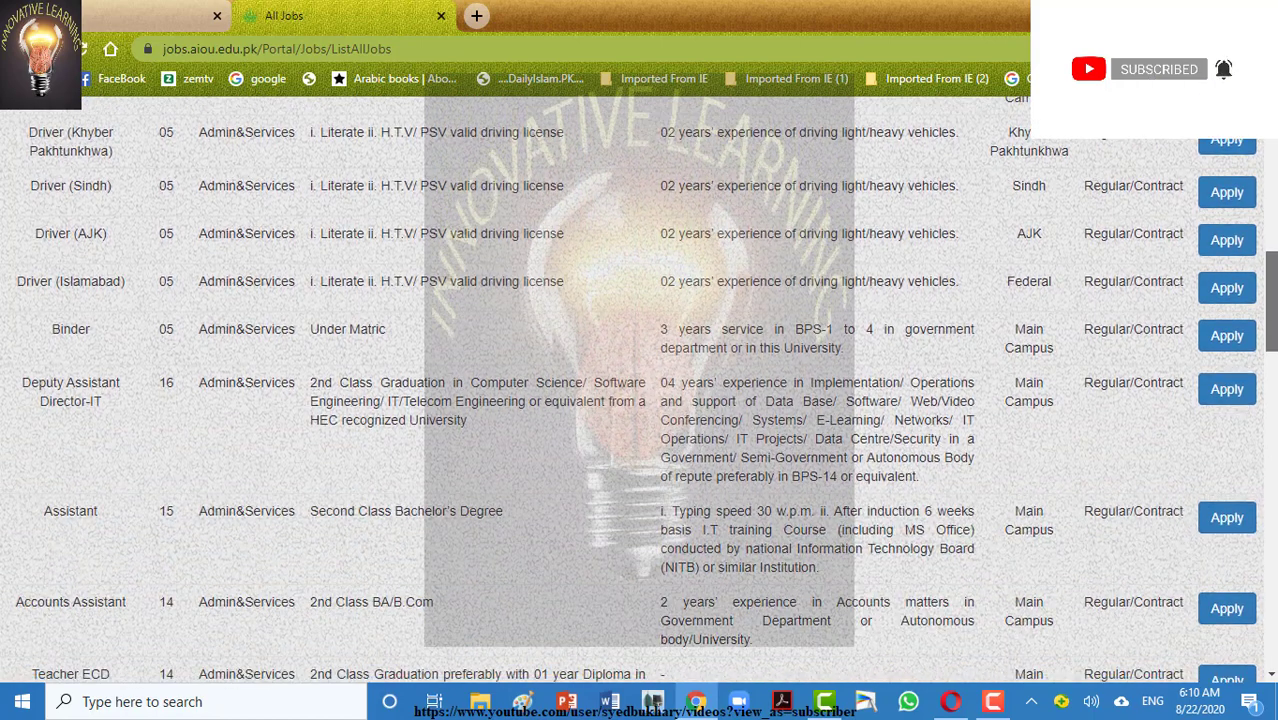
scroll(747, 455, "down", 1)
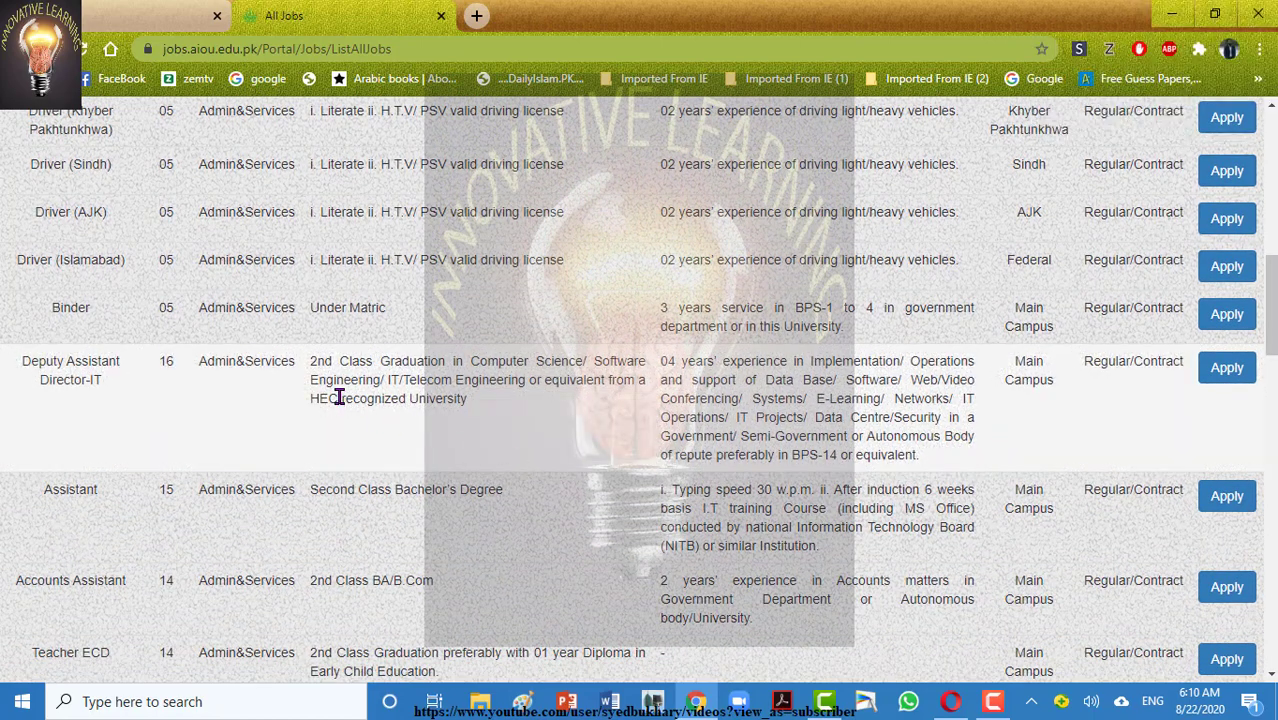
Apply for Deputy Assistant Director-IT with bank ABL and branch code 7770.
left_click(1237, 370)
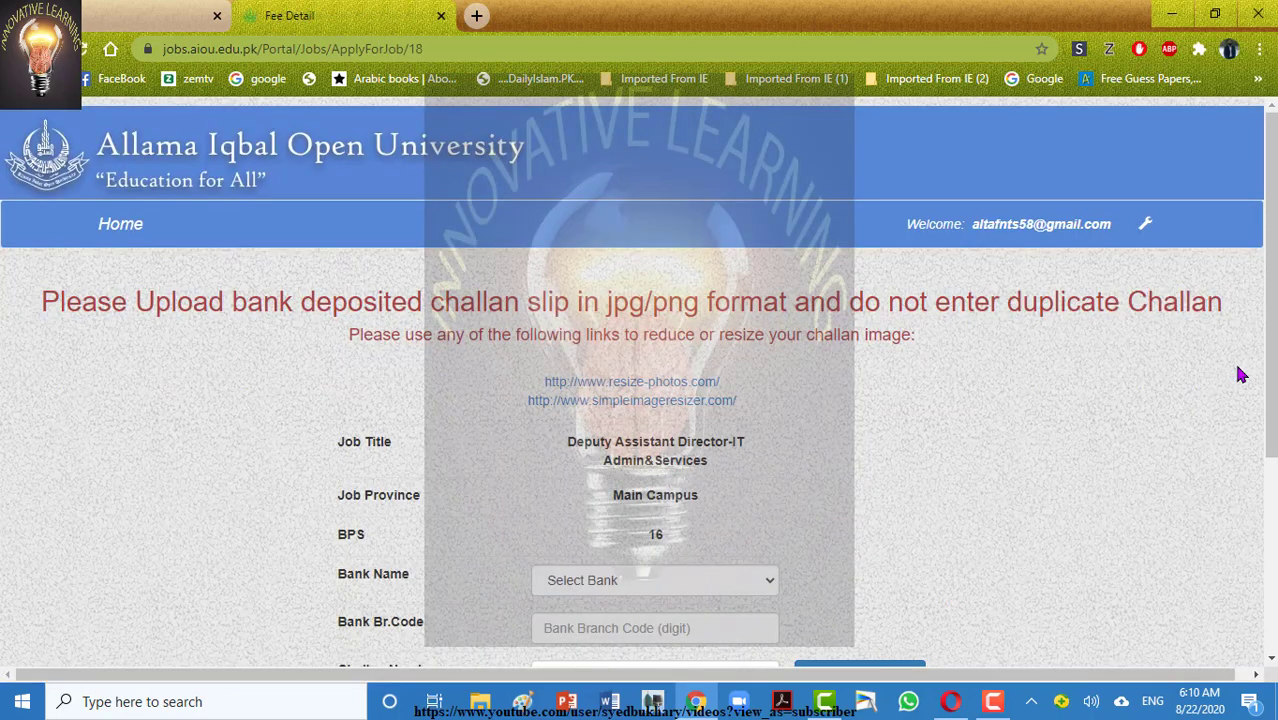
left_click_drag(1267, 271, 1275, 417)
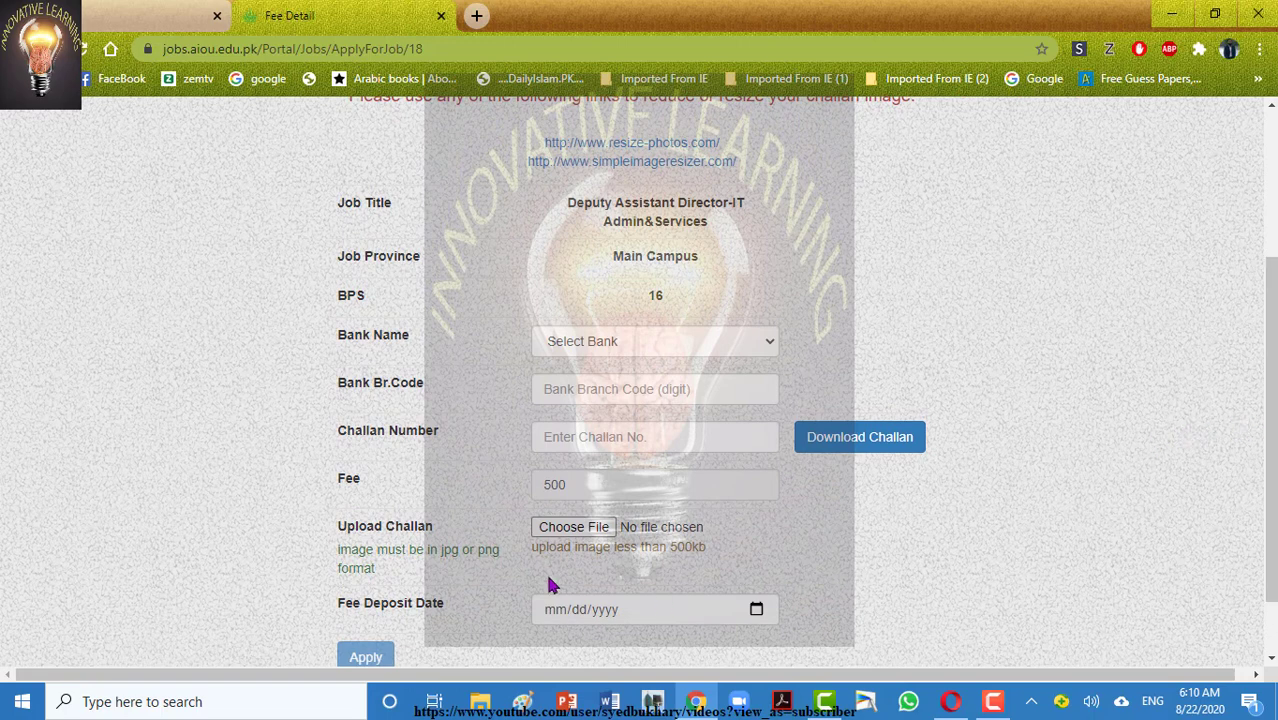
left_click(769, 343)
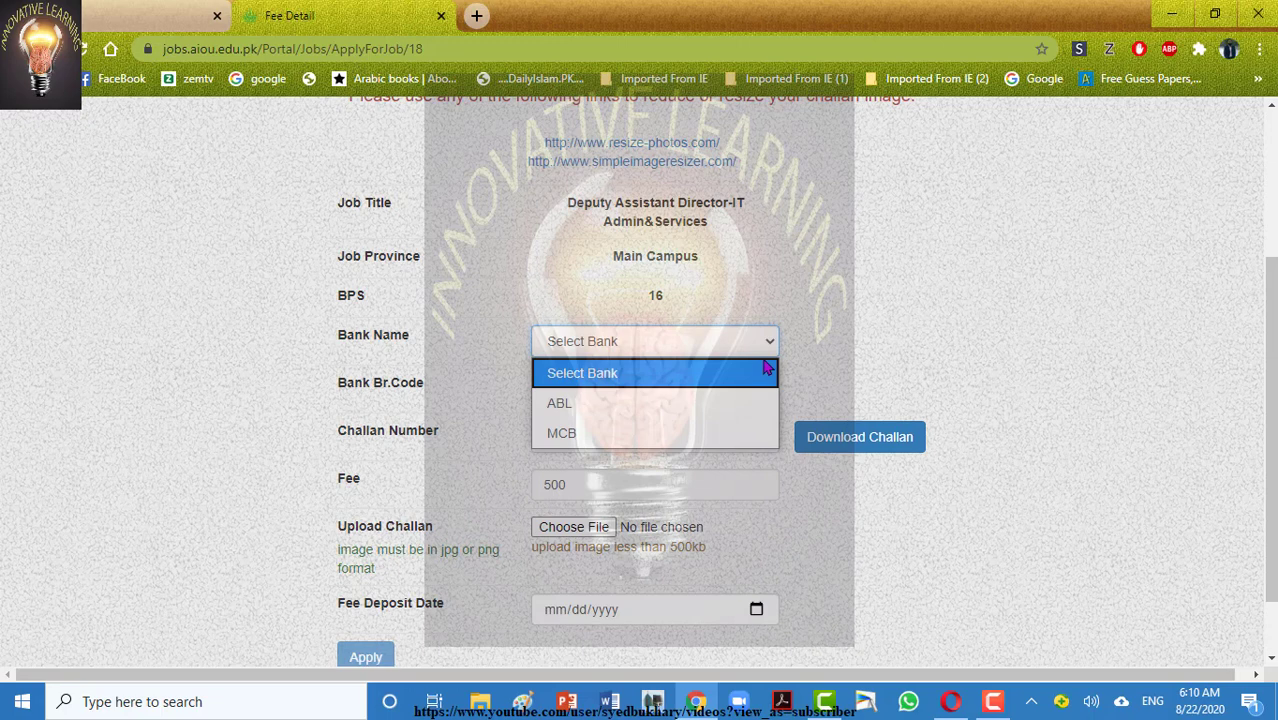
left_click(731, 409)
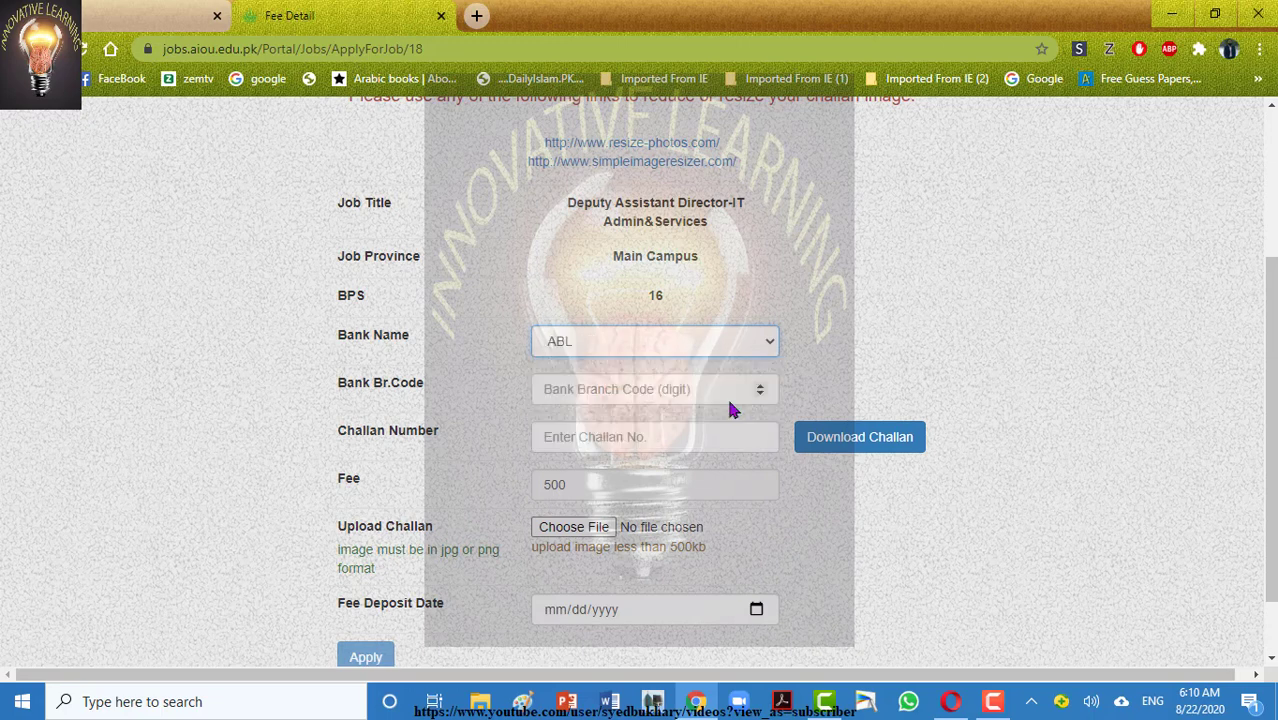
left_click(653, 390)
type("7770")
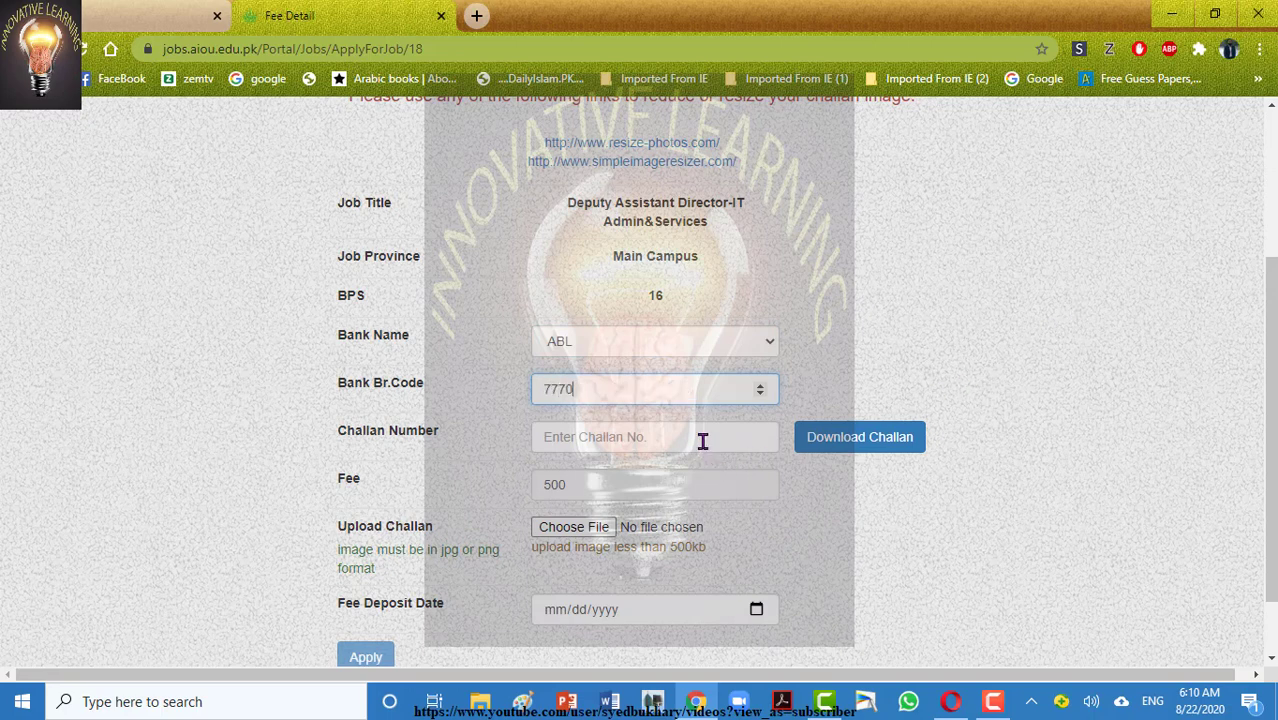
Generate the fee challan and submit it with the applicant's name, father's name, CNIC number and post applied for.
left_click(895, 446)
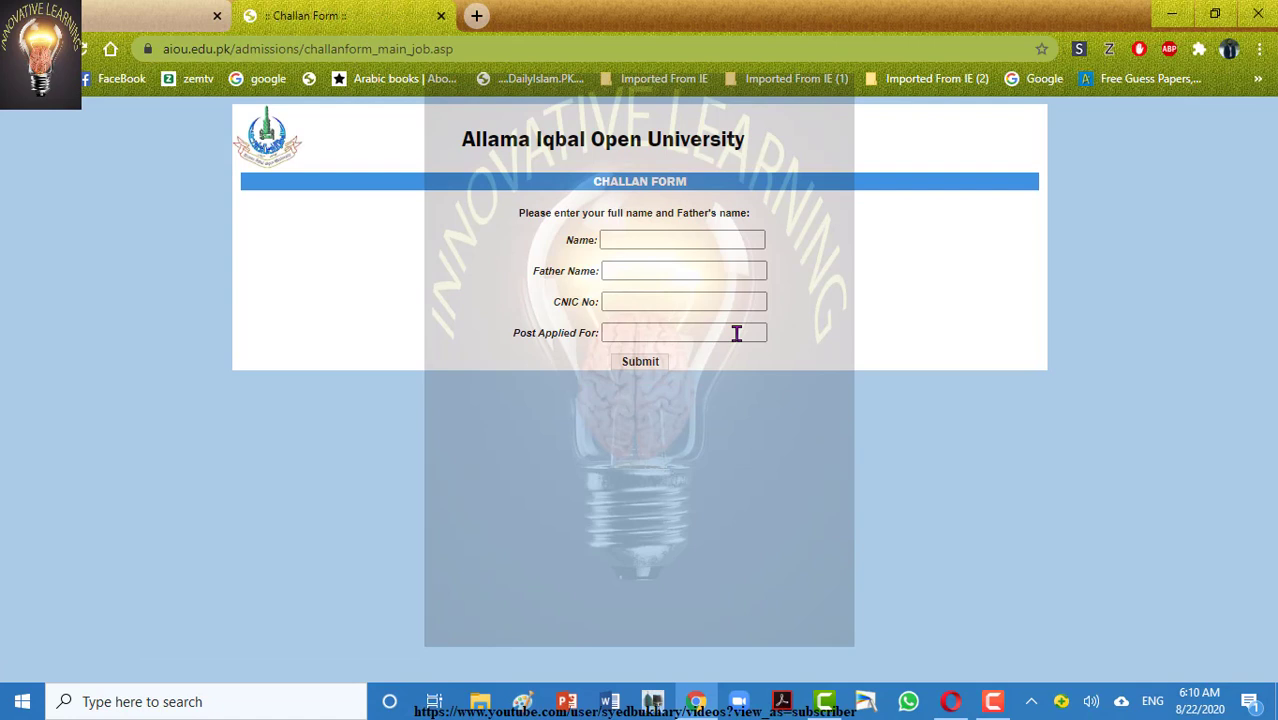
left_click(665, 241)
left_click(667, 240)
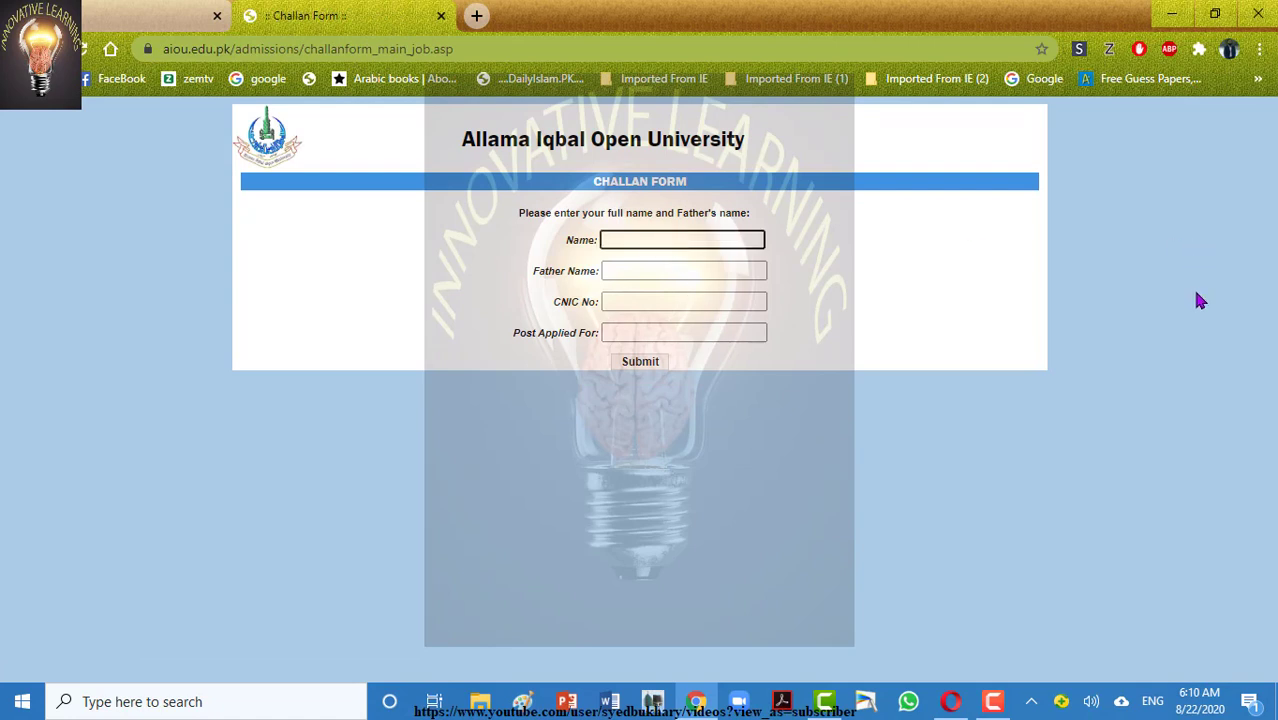
type("AKD")
key("Tab")
type("KDIDII")
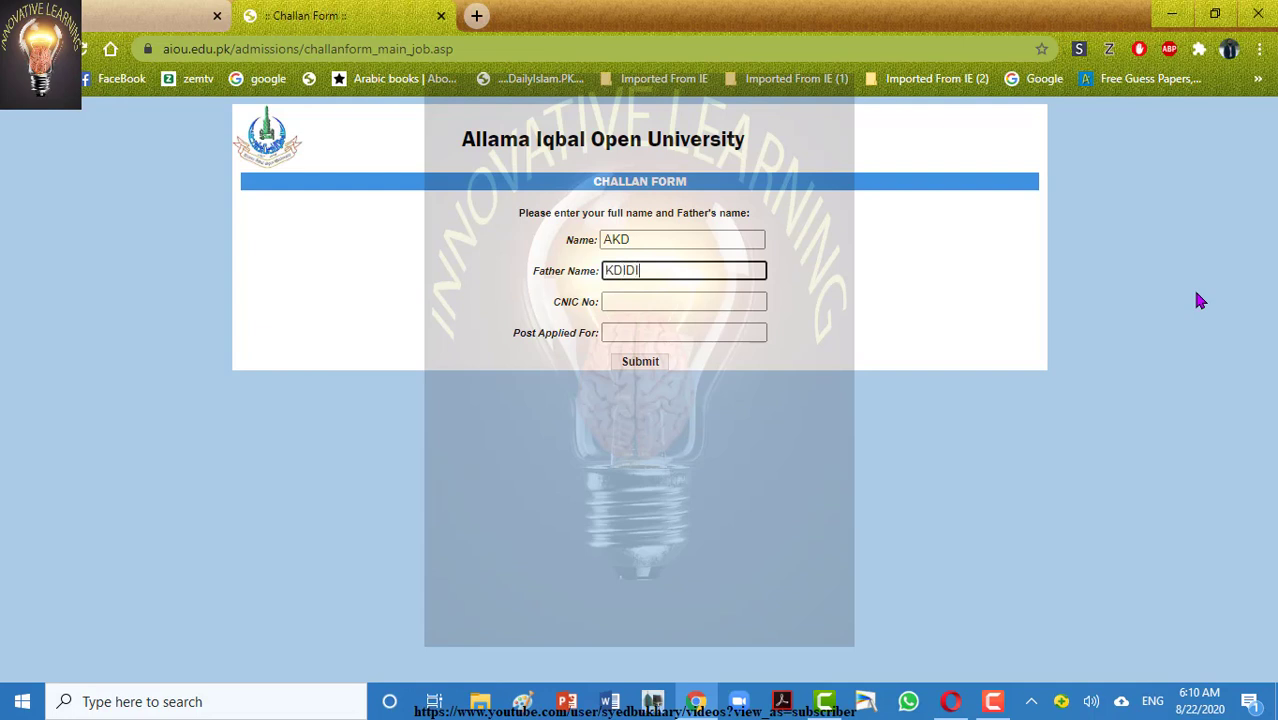
key("Tab")
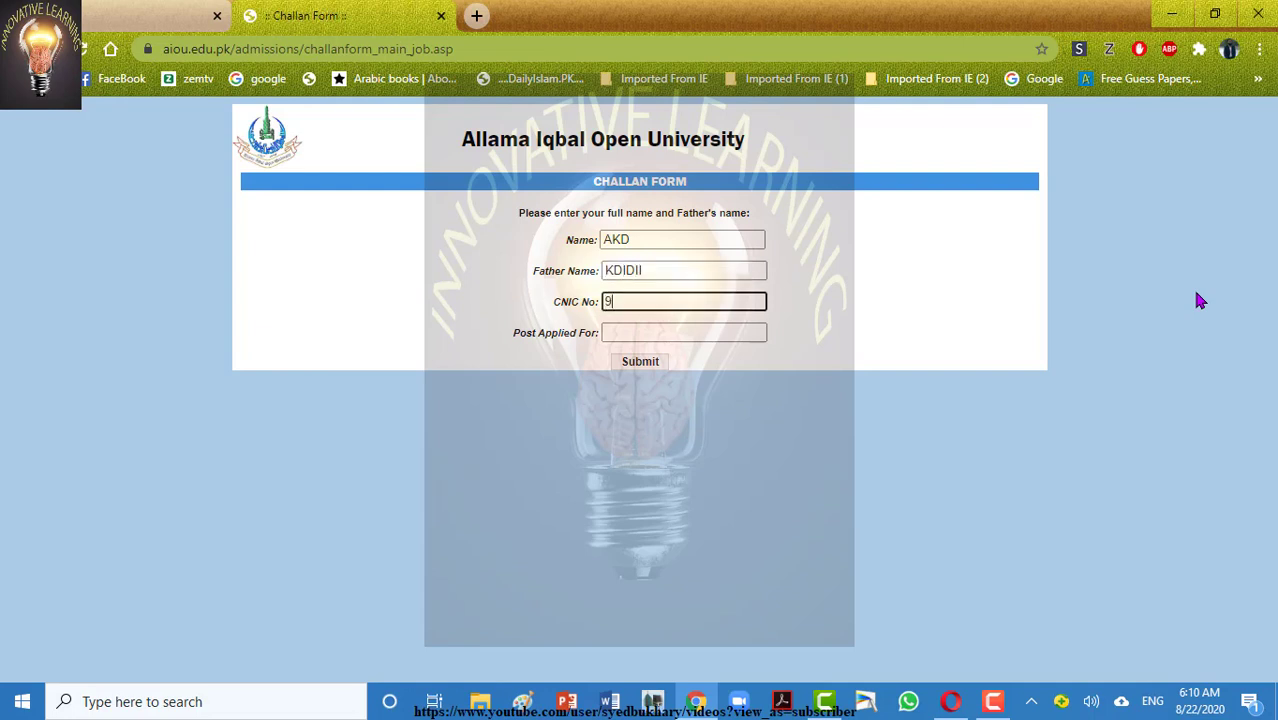
left_click(739, 339)
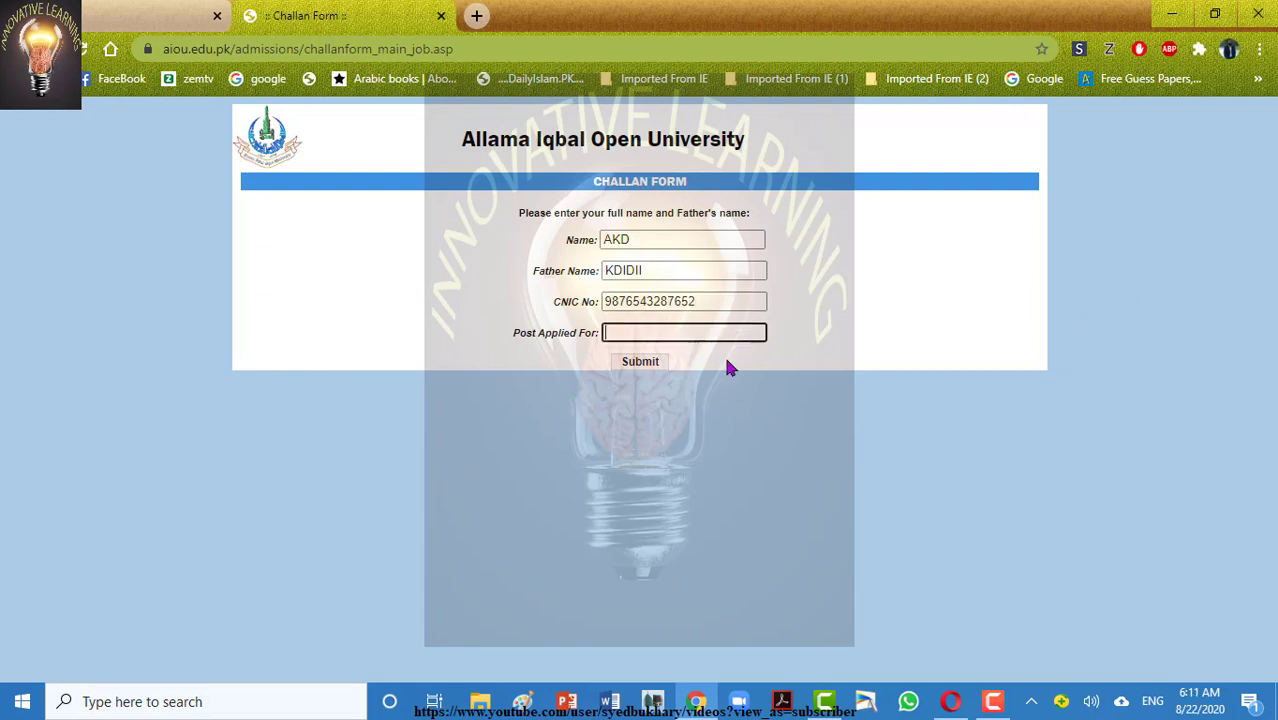
type("DDDDD")
left_click(640, 362)
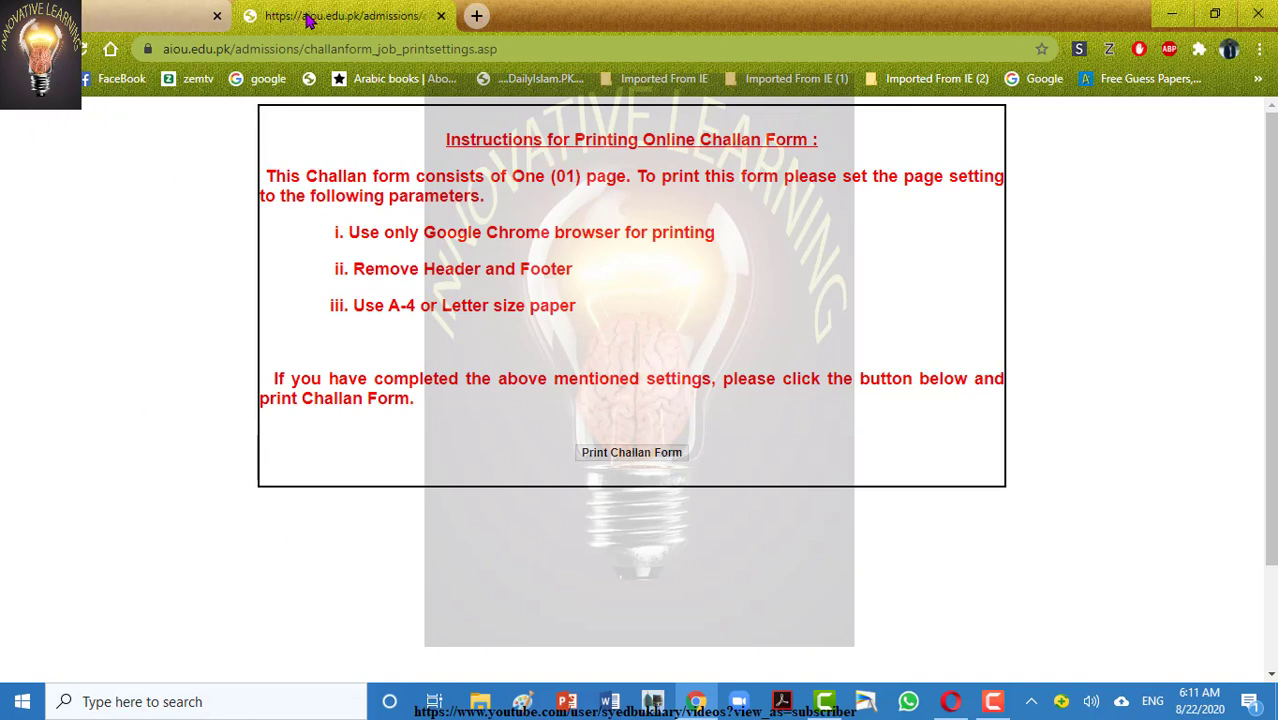
Return to the Deputy Assistant Director-IT Fee Detail page showing ABL, branch 7770 and fee 500.
left_click(195, 19)
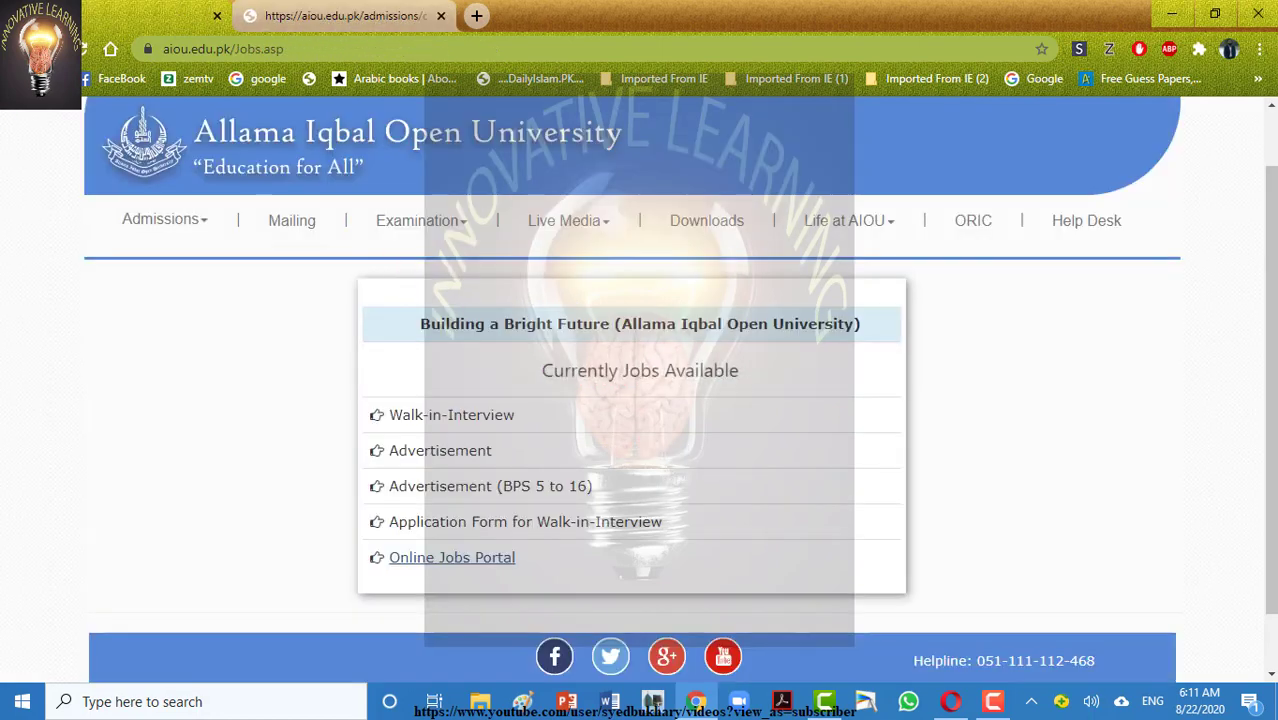
left_click(330, 22)
key("alt+Left")
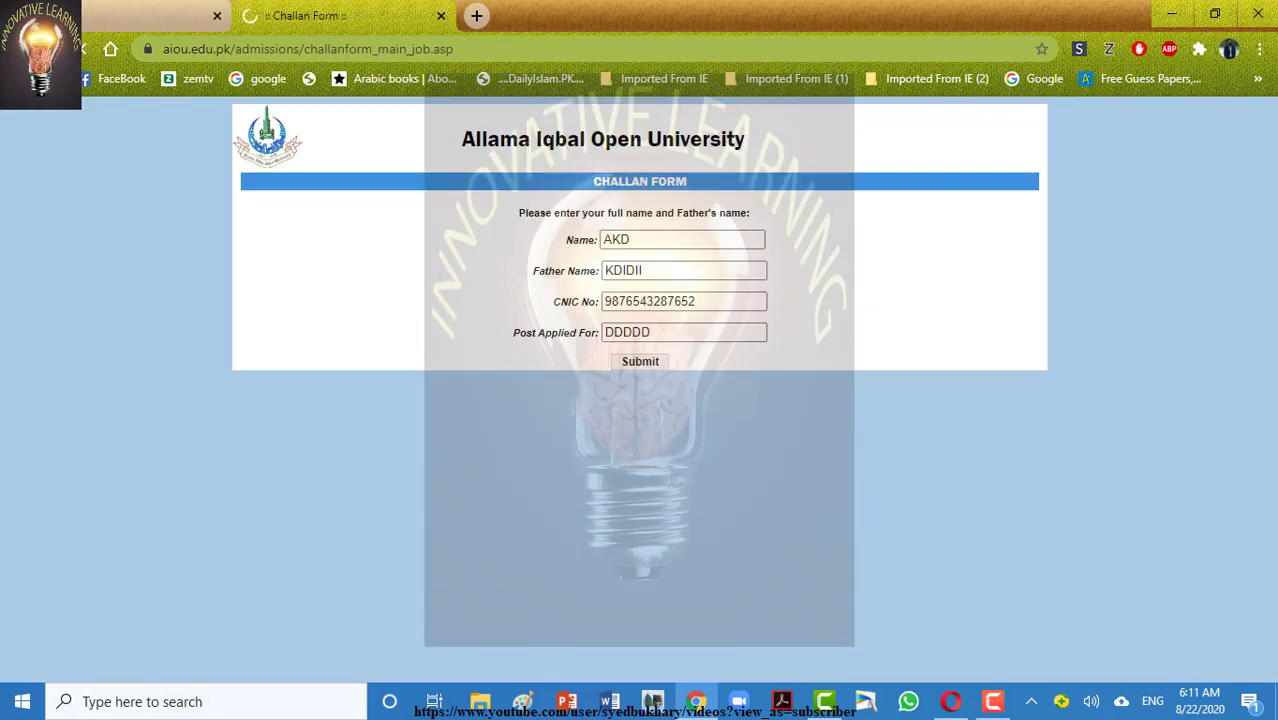
key("alt+Left")
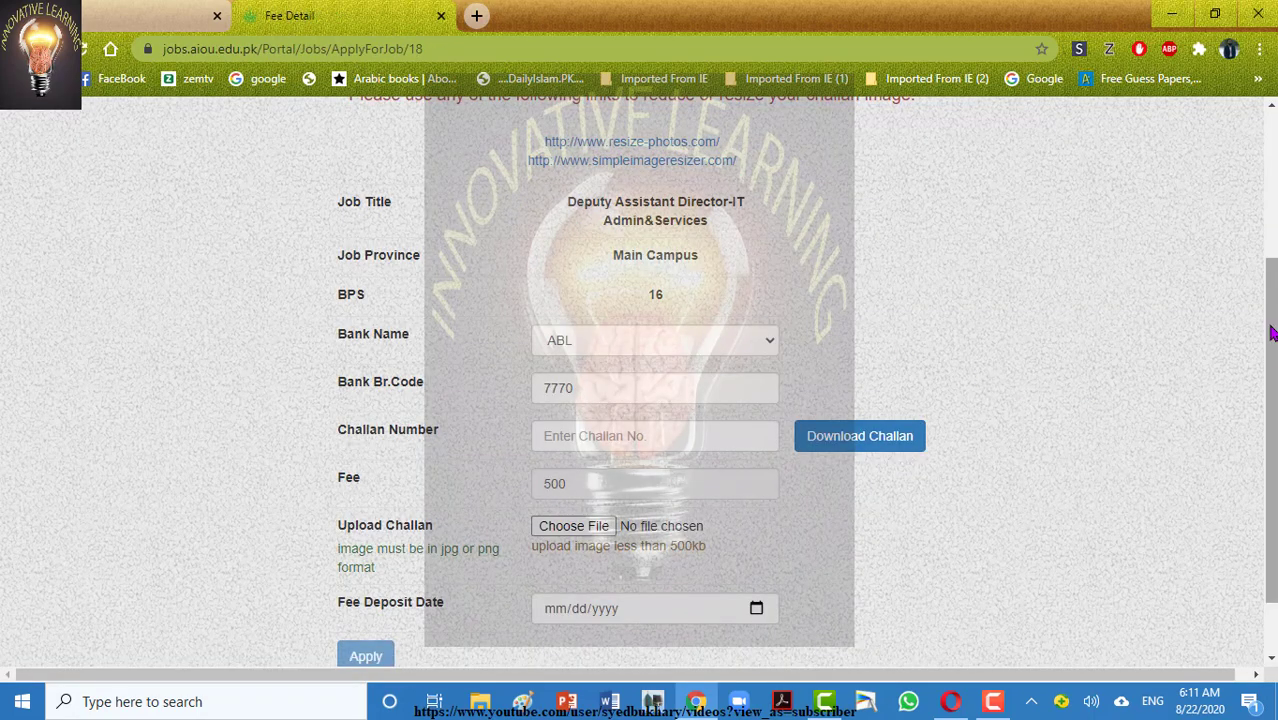
scroll(1270, 333, "down", 1)
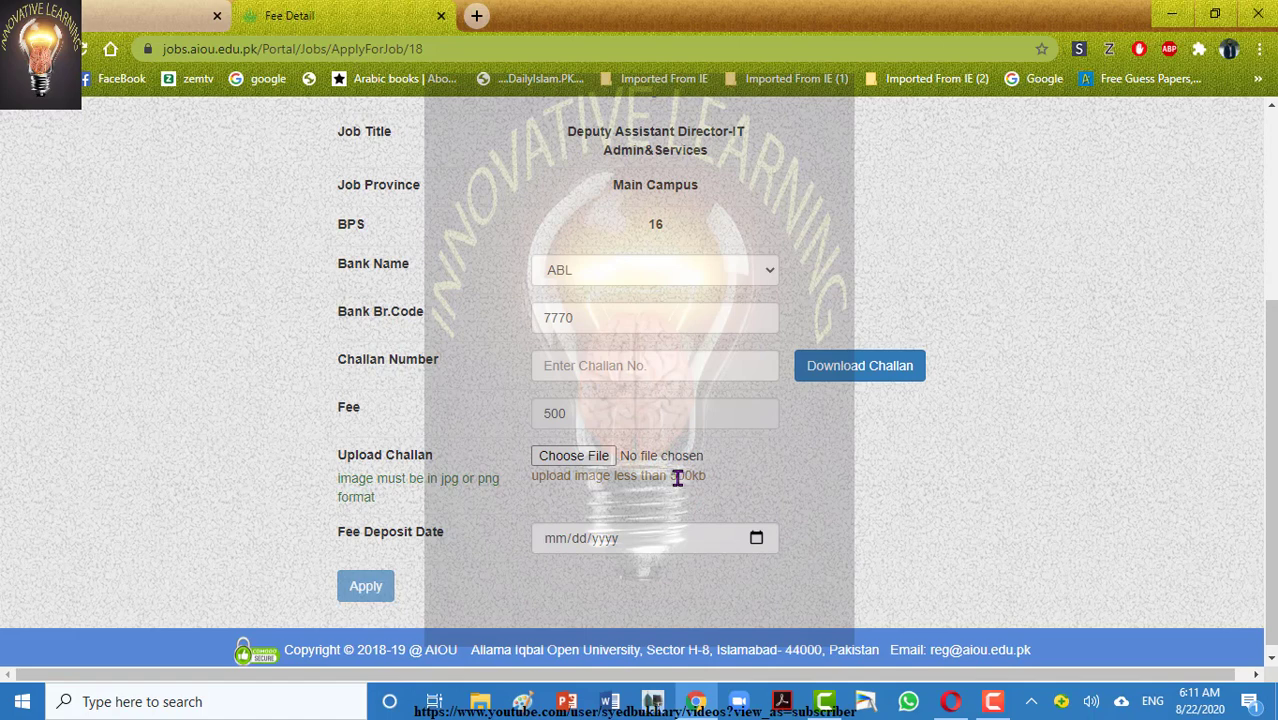
Review the 500kb upload size limit note on the Deputy Assistant Director-IT fee form.
left_click_drag(670, 475, 772, 483)
left_click(780, 481)
scroll(1207, 492, "up", 1)
scroll(1207, 492, "up", 3)
scroll(1210, 491, "down", 5)
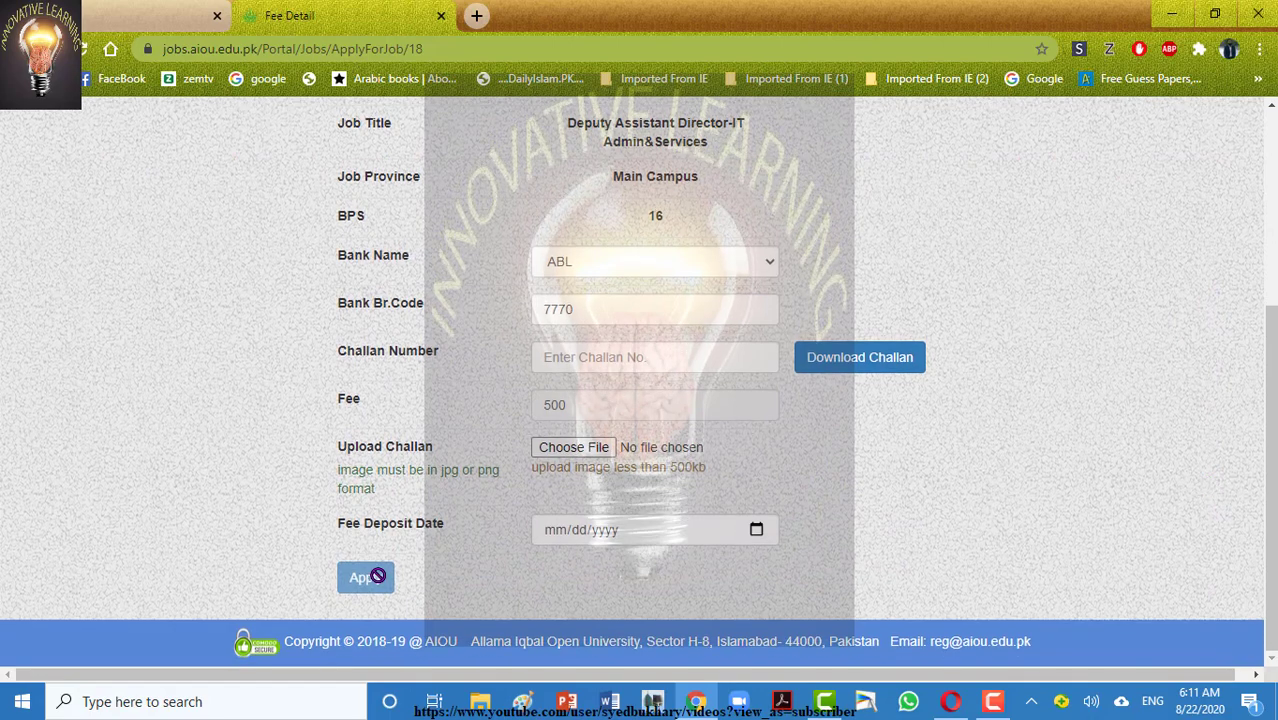